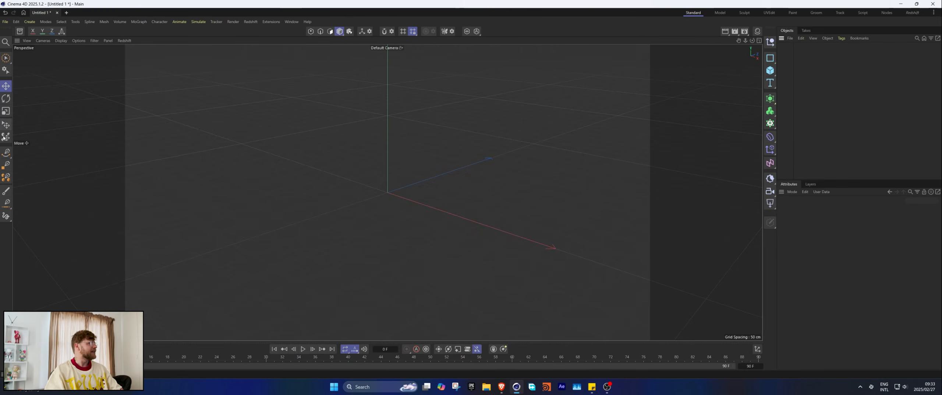
# Step: Draw a Bezier spline in the Front view that starts below the origin and winds upward in wide, stacked loops
pyautogui.click(7, 152)
pyautogui.middleClick(392, 197)
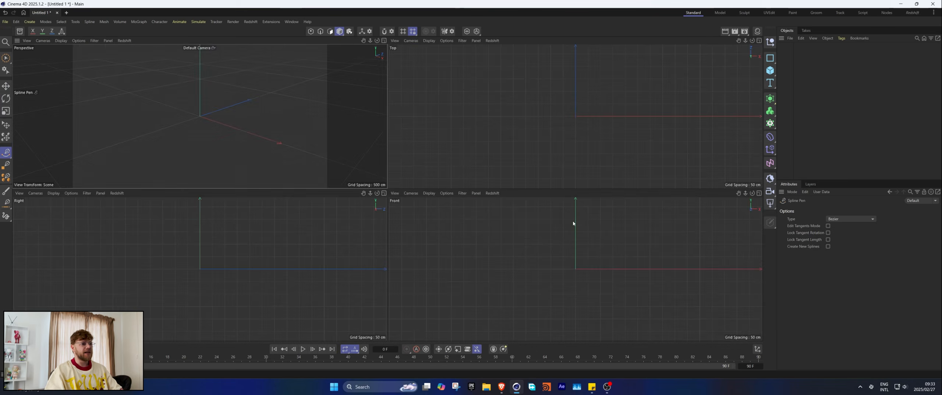
pyautogui.middleClick(574, 222)
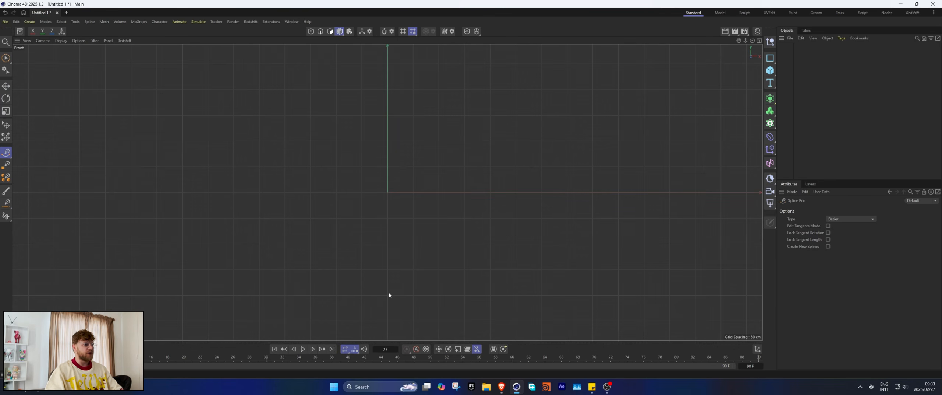
pyautogui.moveTo(387, 289); pyautogui.dragTo(388, 287)
pyautogui.moveTo(331, 206); pyautogui.dragTo(288, 185)
pyautogui.moveTo(406, 173); pyautogui.dragTo(464, 177)
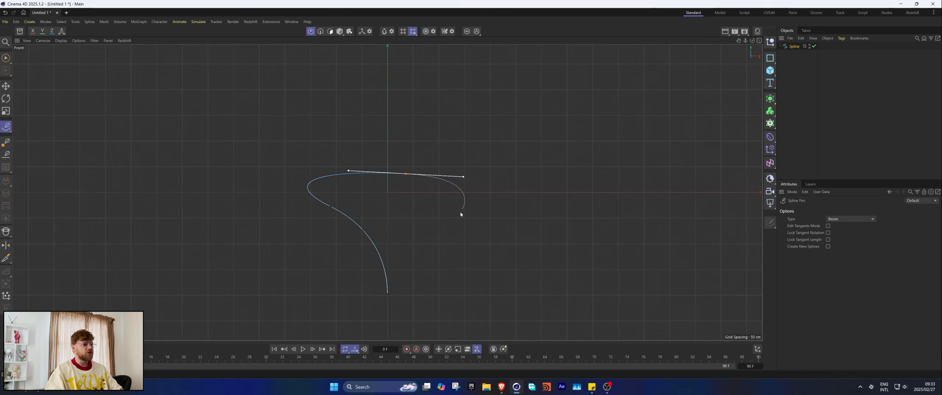
pyautogui.moveTo(316, 156); pyautogui.dragTo(332, 127)
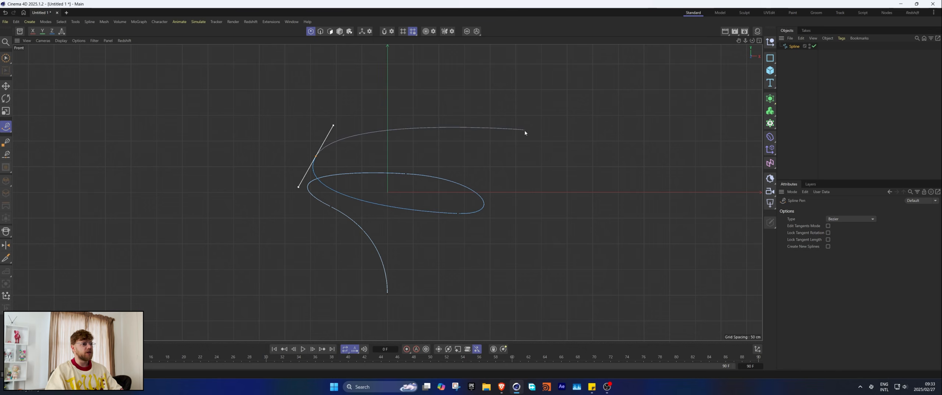
pyautogui.moveTo(481, 136); pyautogui.dragTo(427, 160)
pyautogui.moveTo(342, 77); pyautogui.dragTo(358, 46)
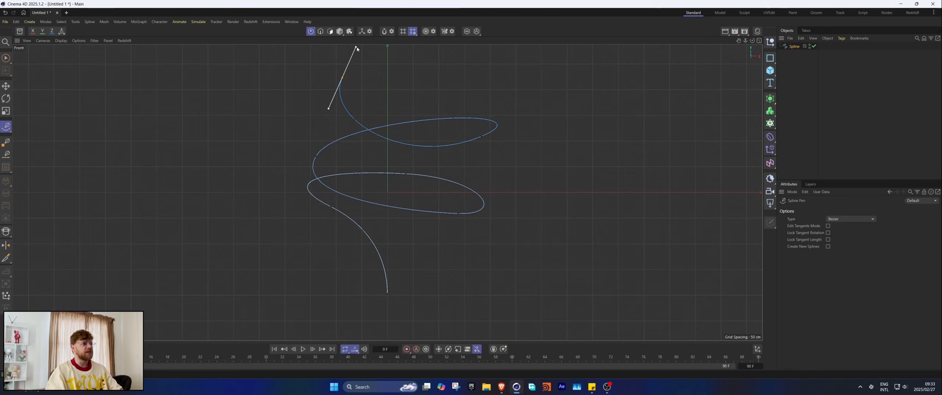
# Step: Undo the oversized top loop and redraw it smaller, finishing the spline with a near-vertical tail running down through the spiral
pyautogui.moveTo(475, 61); pyautogui.dragTo(414, 82)
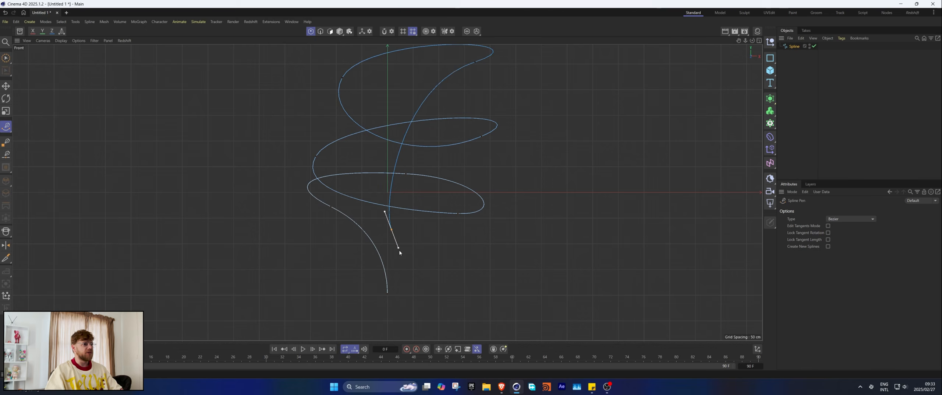
pyautogui.hotkey('ctrl', 'z')
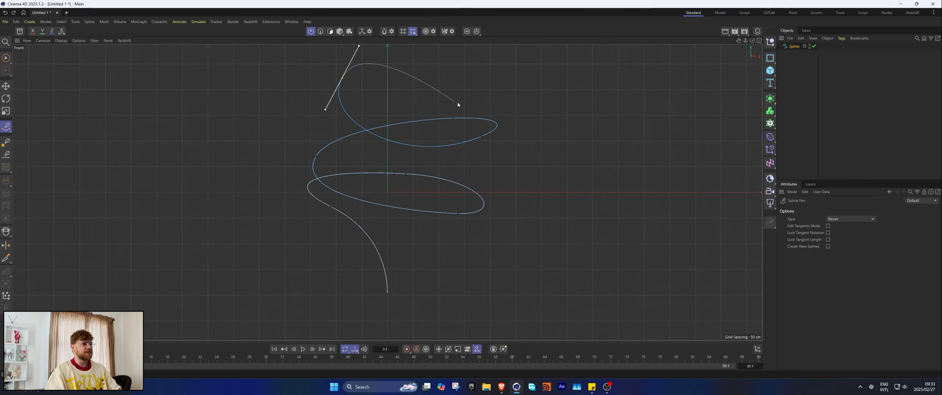
pyautogui.moveTo(456, 104); pyautogui.dragTo(392, 89)
pyautogui.moveTo(399, 50); pyautogui.dragTo(410, 51)
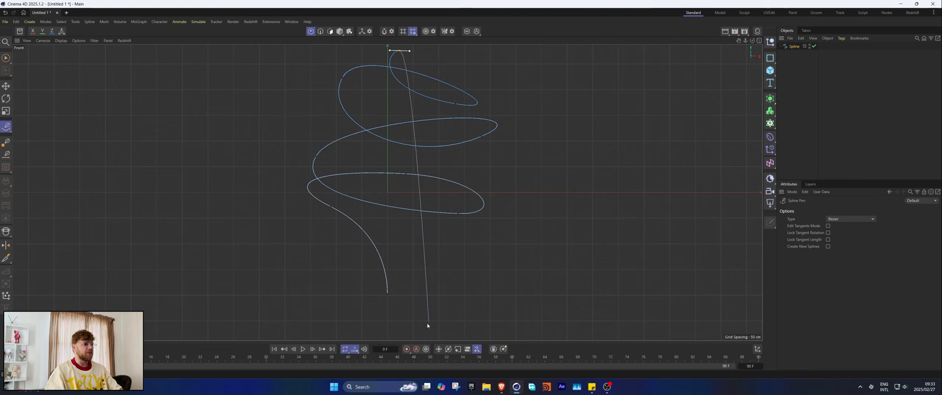
# Step: Move the lower loop's points alternately backward and forward along Z in the Perspective view to give the loop depth
pyautogui.middleClick(441, 210)
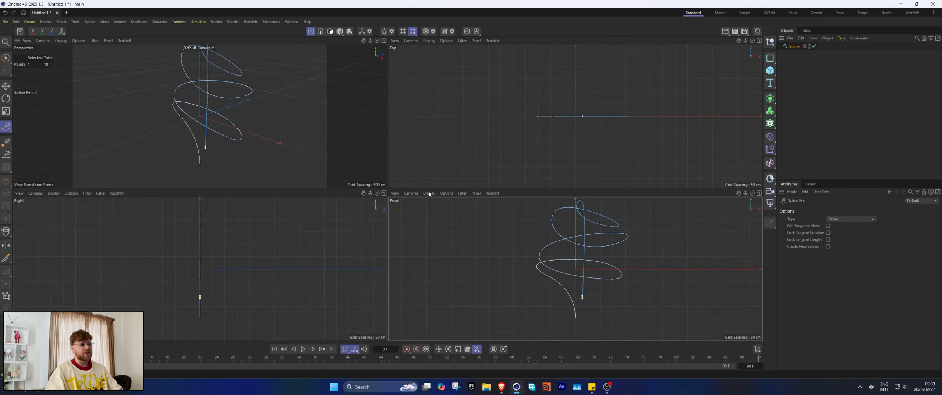
pyautogui.middleClick(204, 147)
pyautogui.press('e')
pyautogui.moveTo(353, 189); pyautogui.dragTo(329, 209)
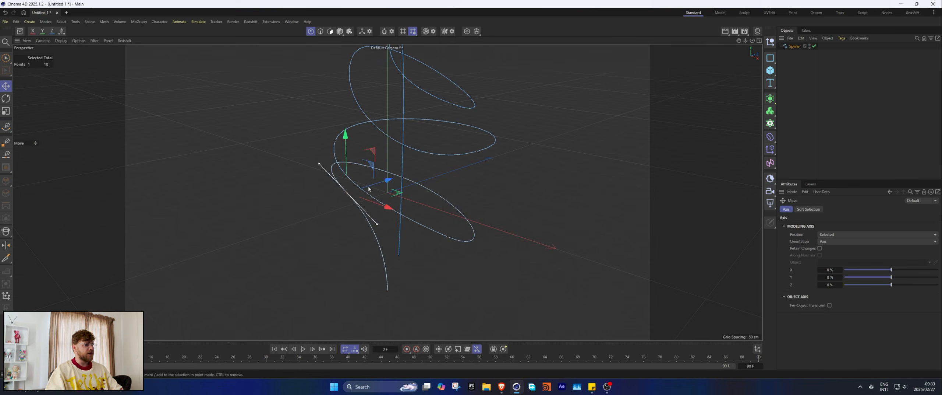
pyautogui.moveTo(388, 179); pyautogui.dragTo(378, 229)
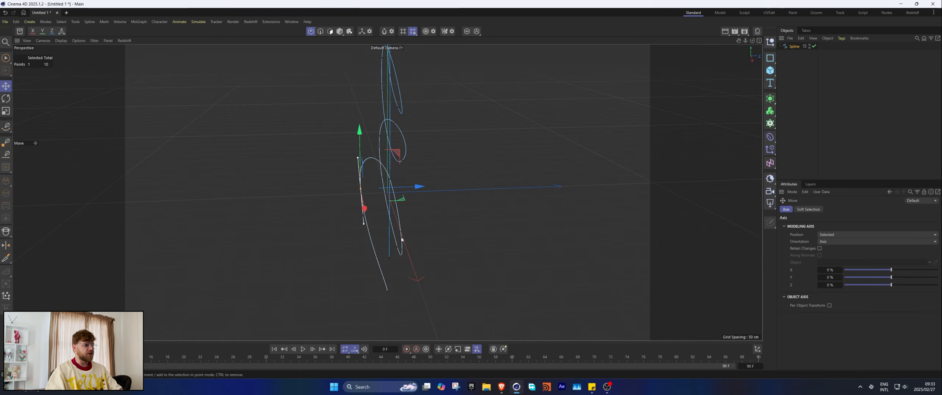
pyautogui.moveTo(376, 190); pyautogui.dragTo(424, 186)
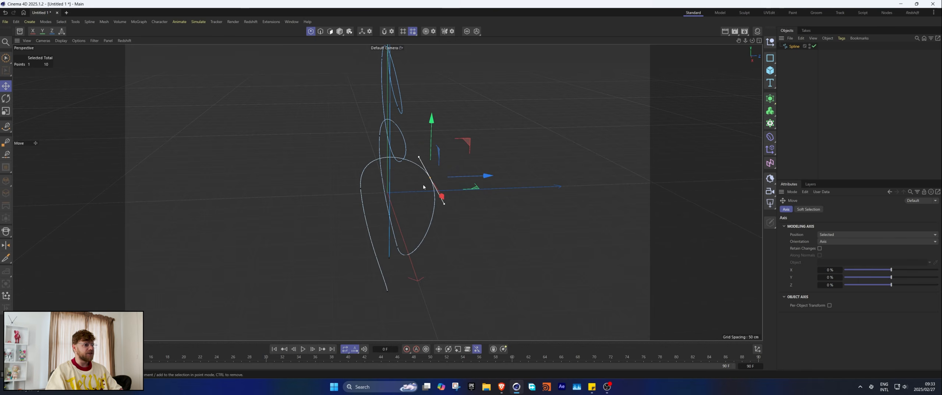
pyautogui.click(406, 178)
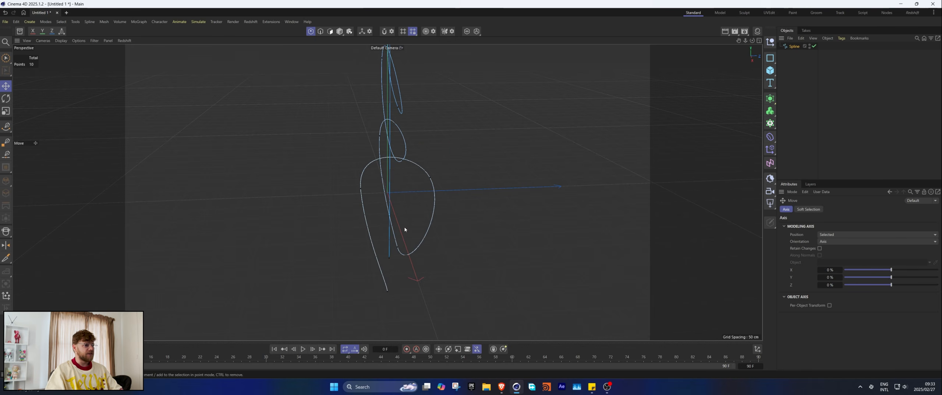
pyautogui.click(398, 246)
pyautogui.moveTo(452, 249); pyautogui.dragTo(437, 248)
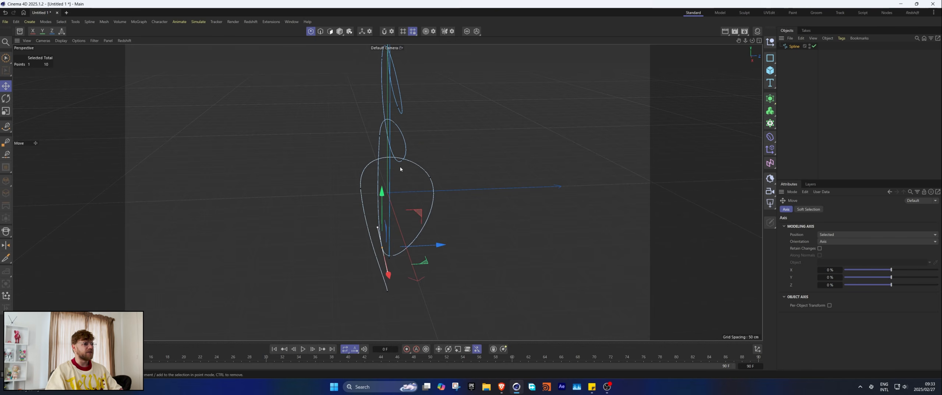
# Step: Offset the spline's middle-loop points along Z so the loop spreads out in depth
pyautogui.click(380, 136)
pyautogui.moveTo(429, 136); pyautogui.dragTo(407, 137)
pyautogui.keyDown('alt'); pyautogui.moveTo(400, 147); pyautogui.dragTo(405, 129); pyautogui.keyUp('alt')
pyautogui.press('r')
pyautogui.keyDown('alt'); pyautogui.moveTo(394, 124); pyautogui.dragTo(392, 142, button='middle'); pyautogui.keyUp('alt')
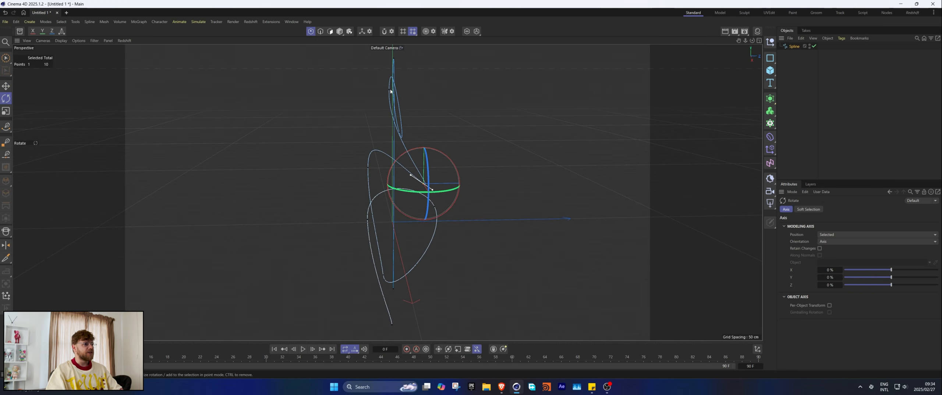
# Step: Offset the spline's upper-loop points along Z and adjust the topmost point to complete the three-dimensional spiral
pyautogui.click(394, 89)
pyautogui.press('e')
pyautogui.moveTo(446, 88); pyautogui.dragTo(397, 137)
pyautogui.moveTo(457, 132); pyautogui.dragTo(391, 86)
pyautogui.press('r')
pyautogui.press('e')
pyautogui.moveTo(335, 74); pyautogui.dragTo(345, 77)
# Step: Add a sphere to the scene and set its radius to 15 cm
pyautogui.keyDown('alt'); pyautogui.moveTo(391, 198); pyautogui.dragTo(472, 206); pyautogui.keyUp('alt')
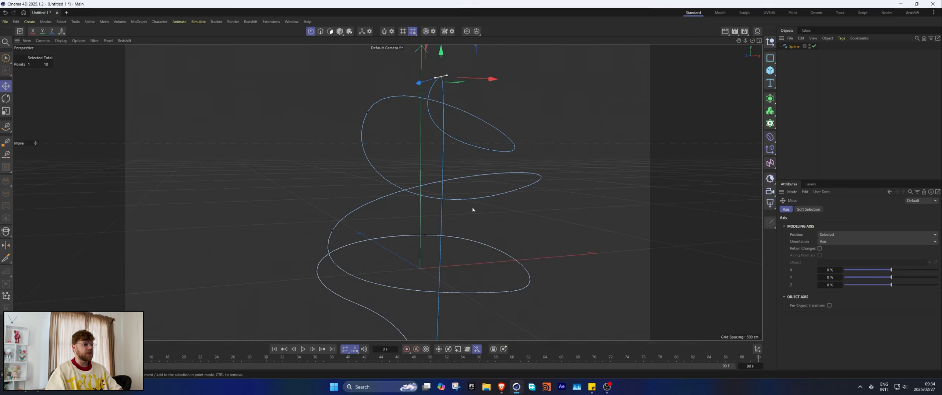
pyautogui.keyDown('alt'); pyautogui.moveTo(473, 206); pyautogui.dragTo(408, 220, button='right'); pyautogui.keyUp('alt')
pyautogui.keyDown('alt'); pyautogui.moveTo(413, 223); pyautogui.dragTo(376, 219, button='middle'); pyautogui.keyUp('alt')
pyautogui.keyDown('alt'); pyautogui.moveTo(375, 221); pyautogui.dragTo(385, 225); pyautogui.keyUp('alt')
pyautogui.keyDown('alt'); pyautogui.moveTo(495, 245); pyautogui.dragTo(391, 208, button='middle'); pyautogui.keyUp('alt')
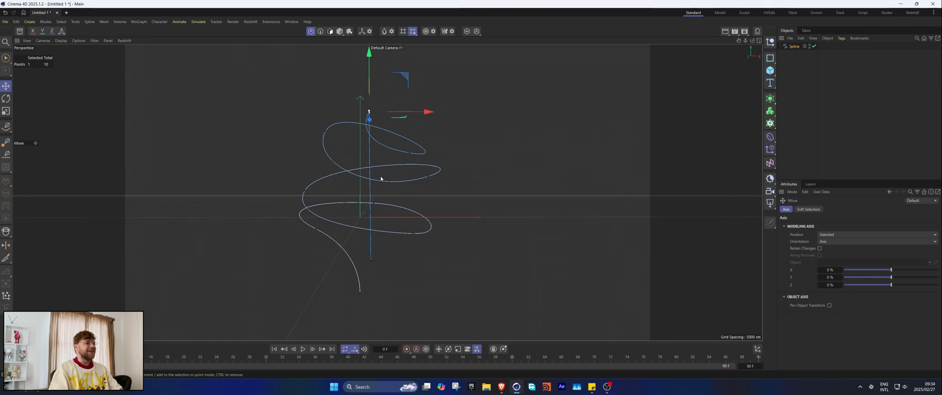
pyautogui.moveTo(777, 74); pyautogui.dragTo(844, 106)
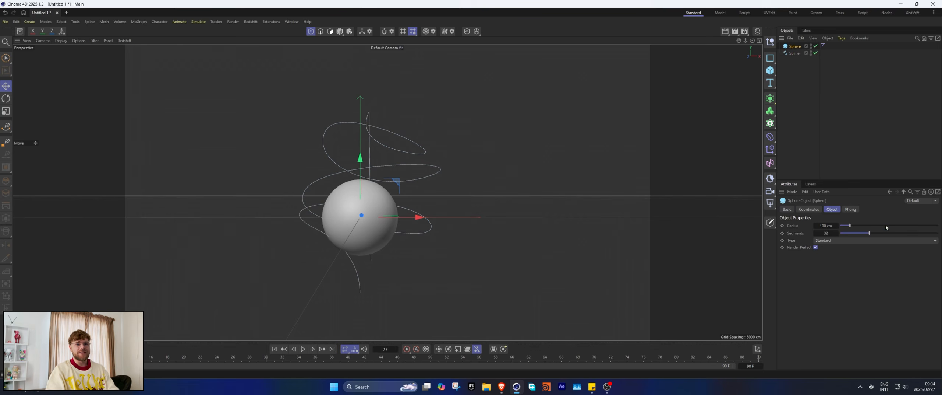
pyautogui.write('15')
pyautogui.press('Return')
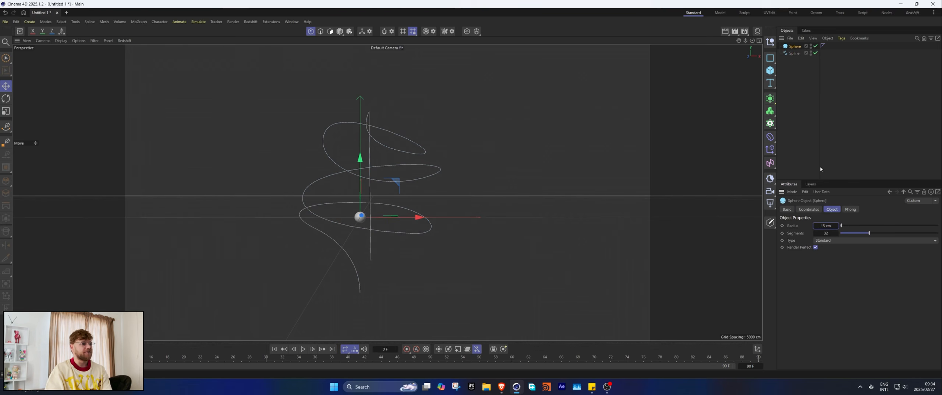
# Step: Add an Align to Spline tag to the sphere and assign the drawn spline as its Spline Path
pyautogui.rightClick(793, 48)
pyautogui.moveTo(807, 72)
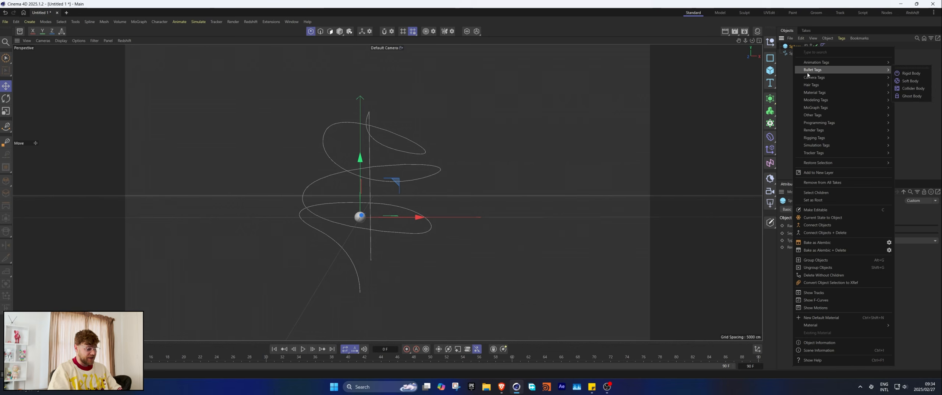
pyautogui.write('axh')
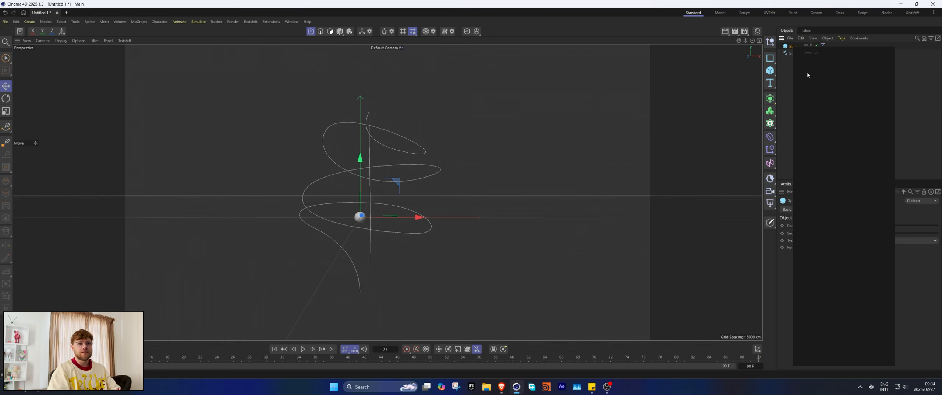
pyautogui.press('BackSpace')
pyautogui.write('lign')
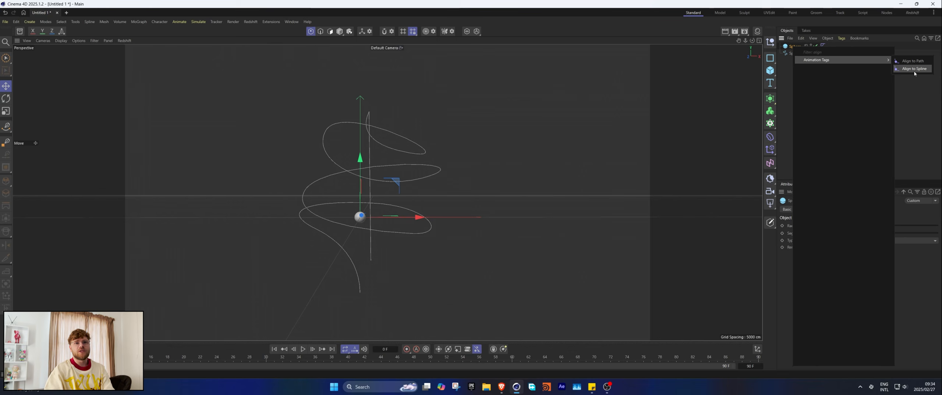
pyautogui.click(915, 69)
pyautogui.moveTo(843, 227); pyautogui.dragTo(840, 226)
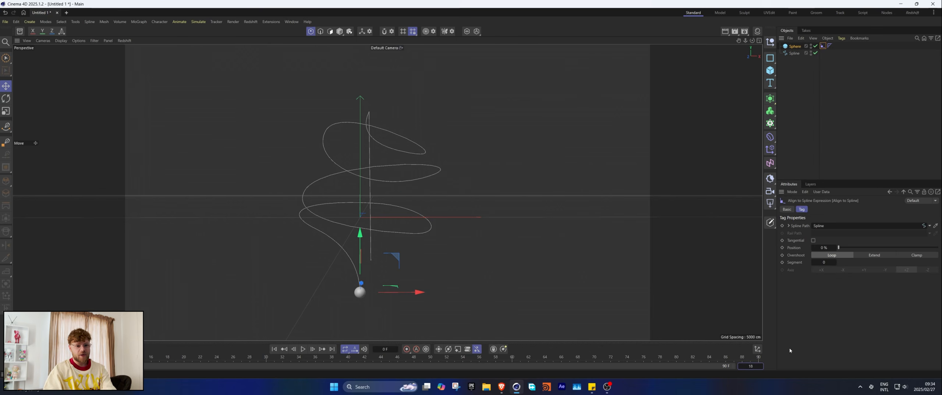
# Step: Extend the timeline to 180 frames and animate the tag's Position from 0% at frame 0 to 100% at frame 180
pyautogui.write('180')
pyautogui.press('Return')
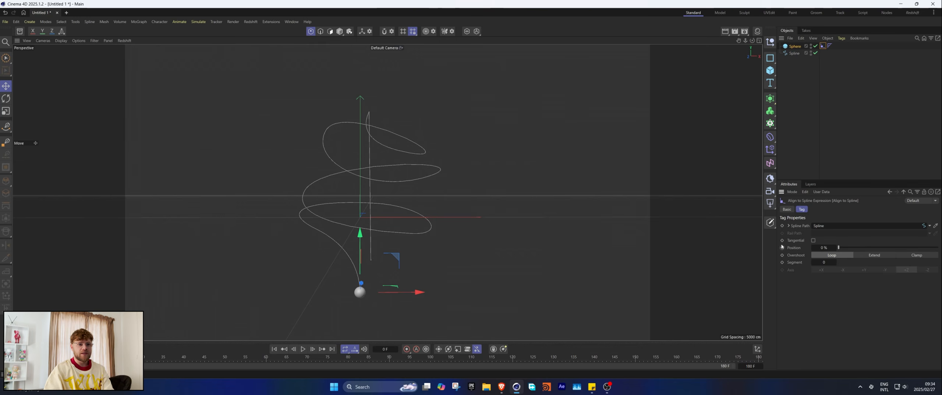
pyautogui.moveTo(839, 247); pyautogui.dragTo(938, 247)
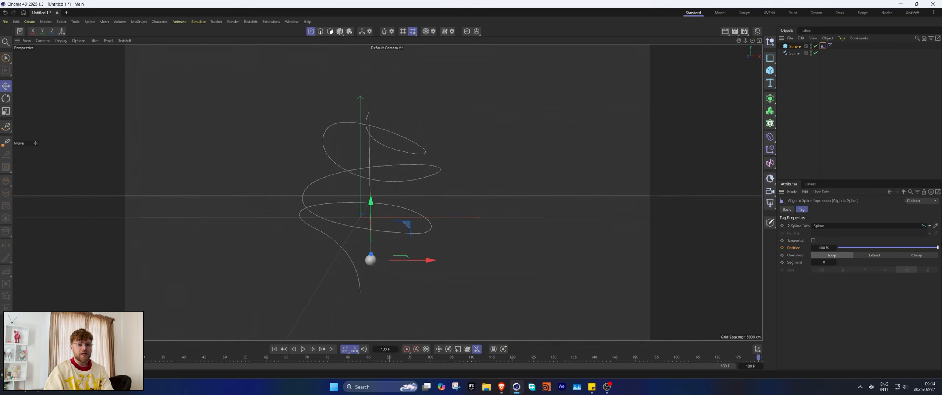
pyautogui.click(758, 360)
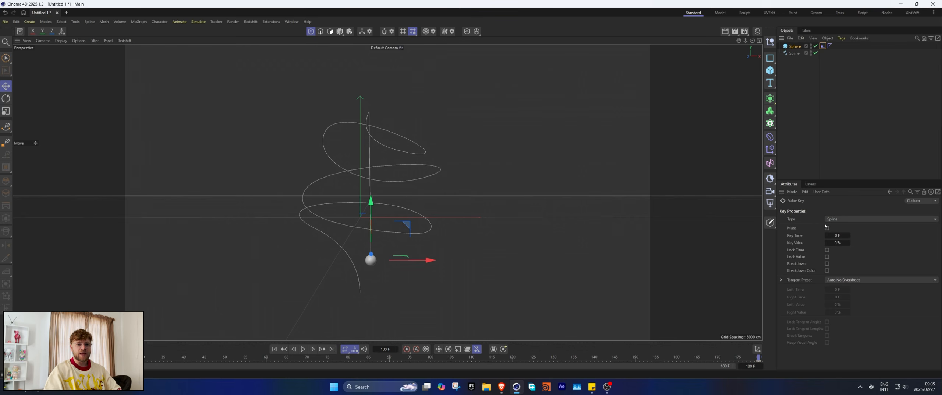
# Step: Set the Position animation's key type to Linear and play the sphere's motion along the spline
pyautogui.click(842, 219)
pyautogui.click(836, 225)
pyautogui.click(304, 348)
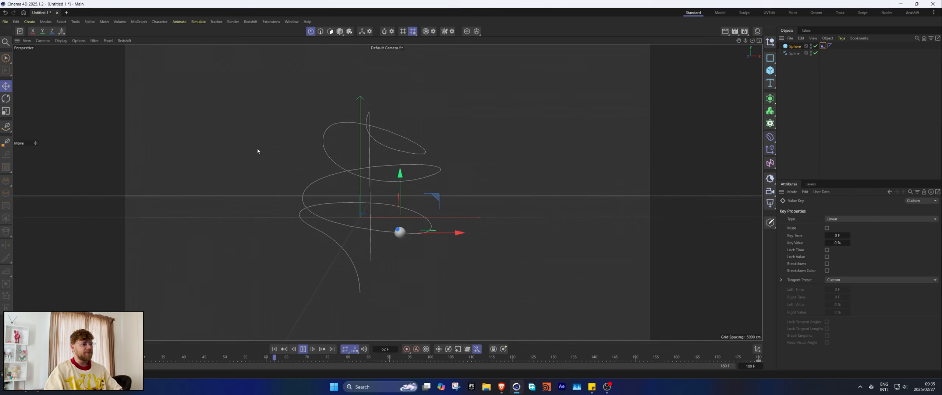
pyautogui.click(304, 349)
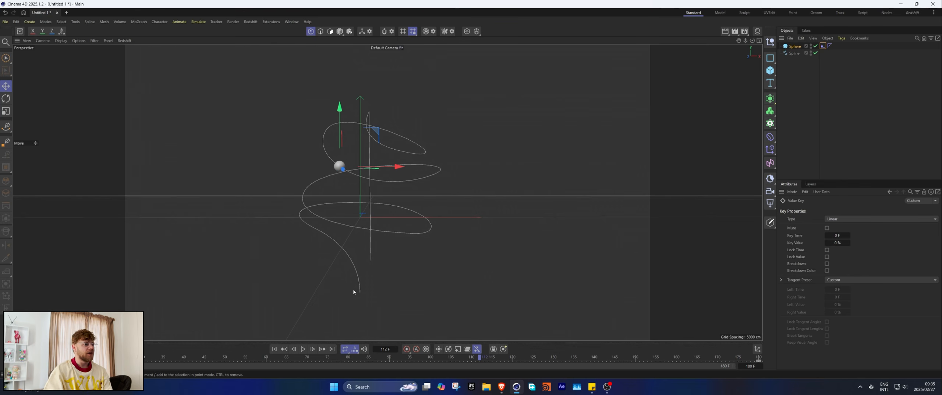
# Step: Try Uniform interpolation with a higher point count on the spline, and undo both changes
pyautogui.click(795, 53)
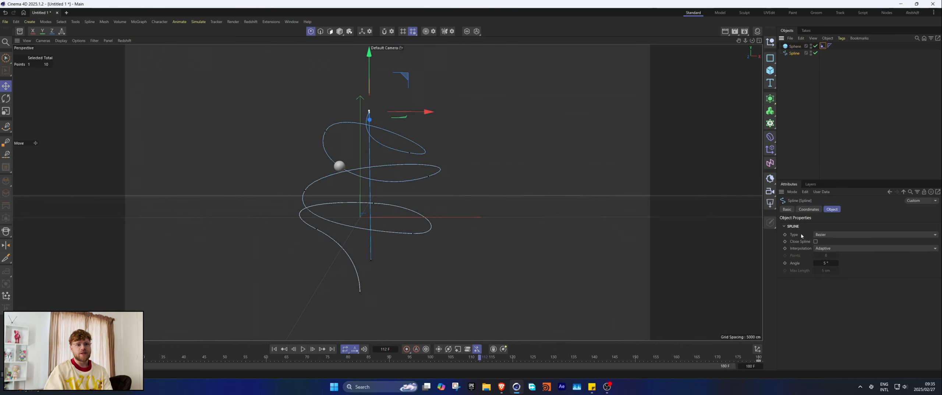
pyautogui.click(830, 248)
pyautogui.click(828, 271)
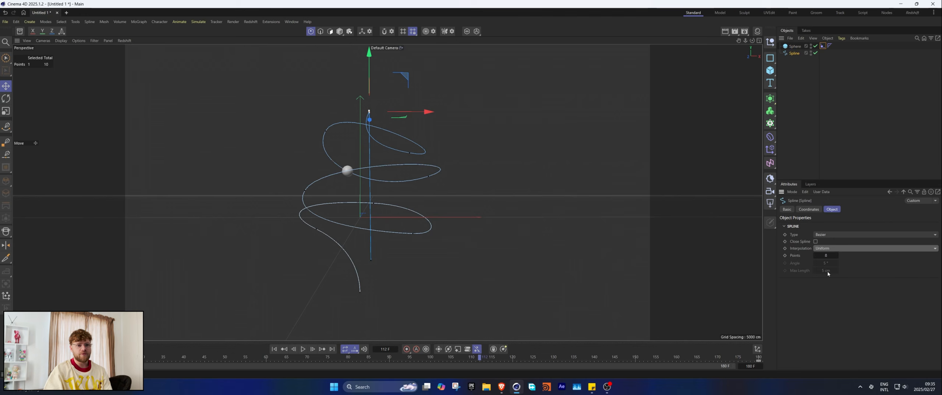
pyautogui.click(826, 255)
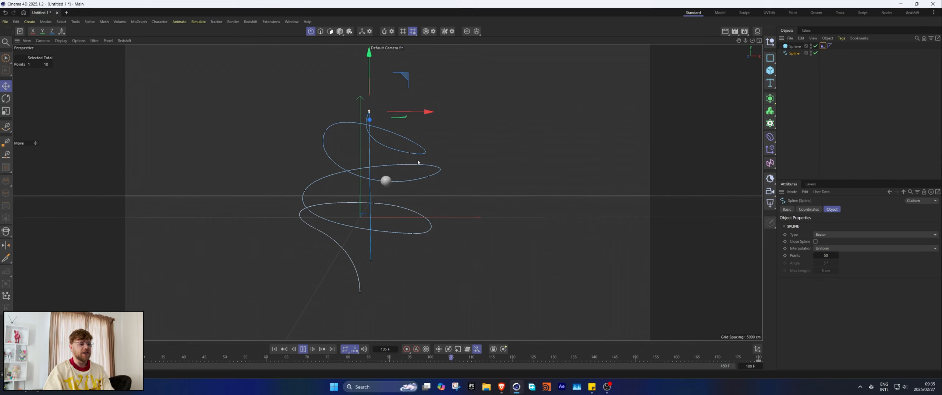
pyautogui.hotkey('ctrl', 'z')
pyautogui.hotkey('ctrl', 'z')
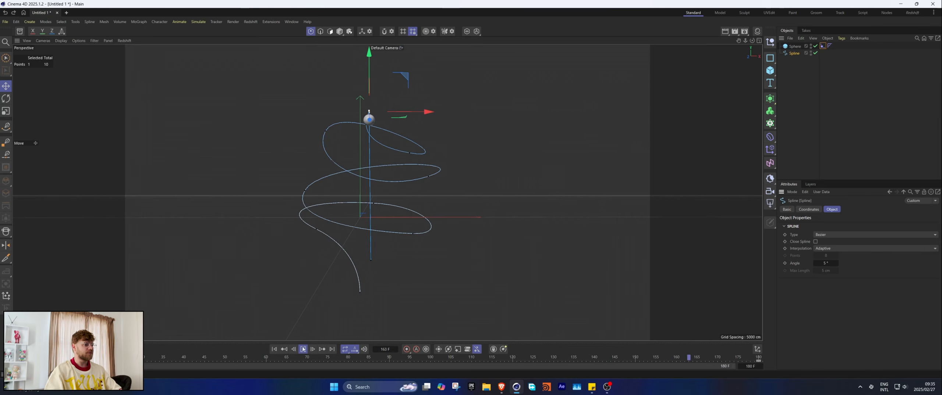
# Step: Add a Pyro Emitter simulation tag to the sphere
pyautogui.click(795, 46)
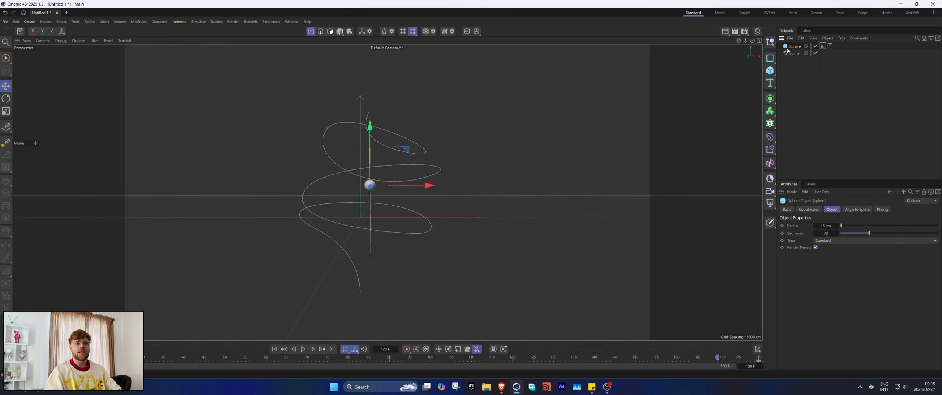
pyautogui.rightClick(791, 47)
pyautogui.moveTo(828, 146)
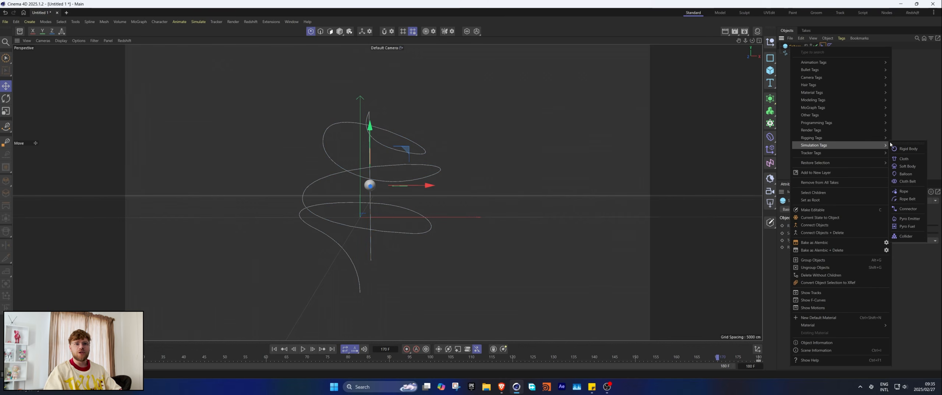
pyautogui.click(910, 219)
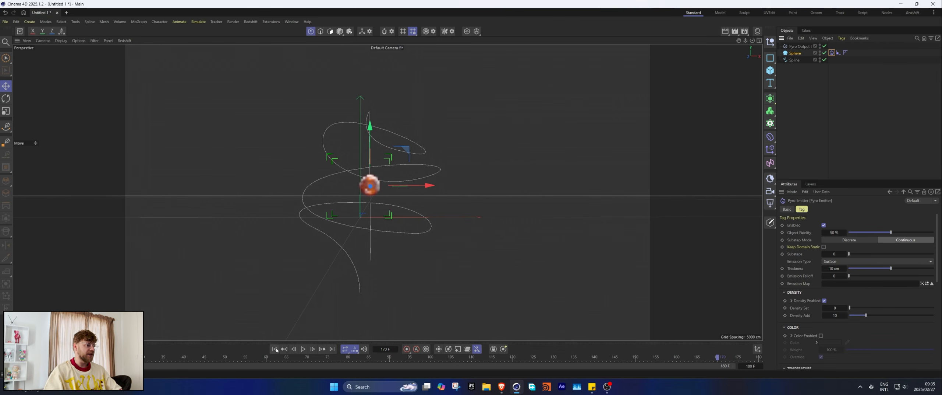
# Step: Play the pyro simulation and disable Temperature on the sphere's Pyro Emitter tag
pyautogui.press('F8')
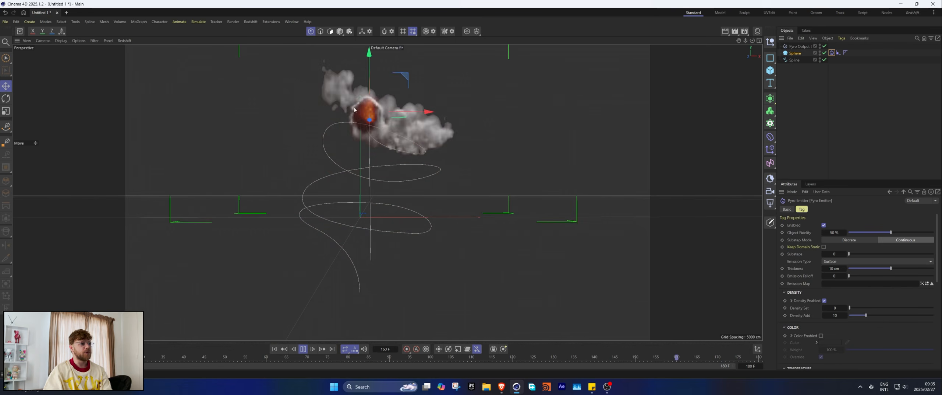
pyautogui.scroll(-3, 838, 296)
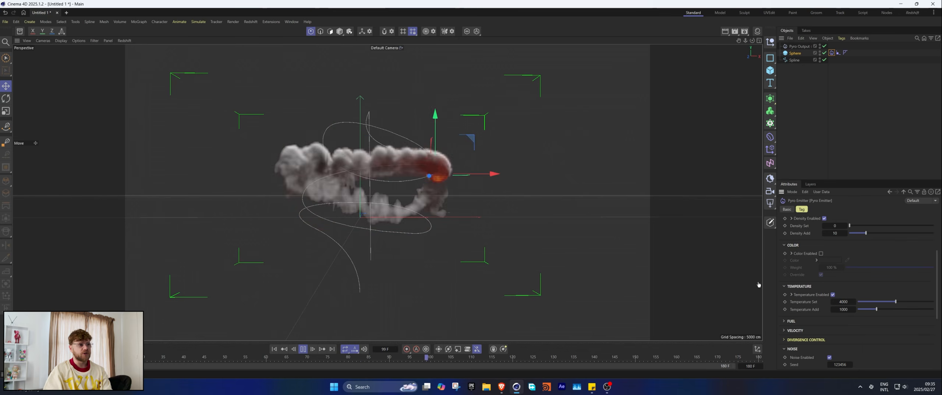
pyautogui.scroll(2, 797, 255)
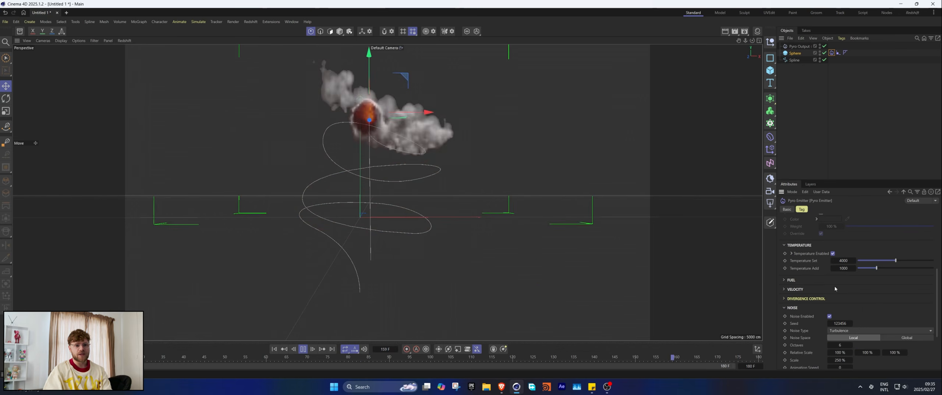
pyautogui.click(833, 253)
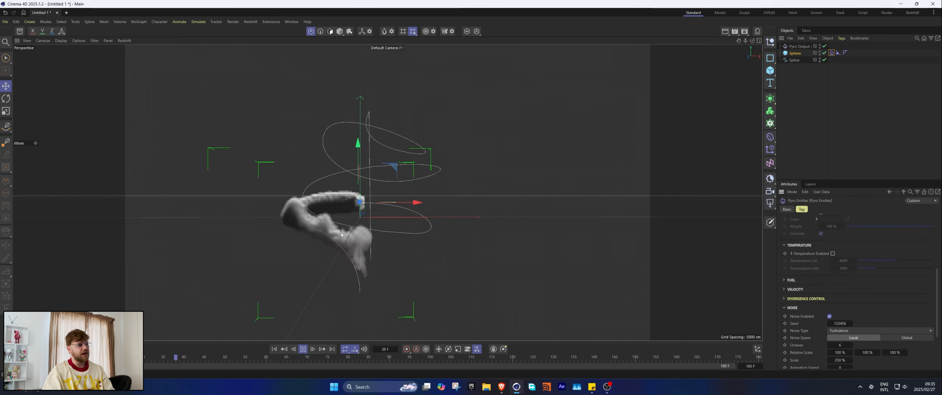
# Step: Set Relative Density Dissipation, Absolute Density Dissipation and Density Threshold to 0 in the project's pyro simulation settings
pyautogui.hotkey('ctrl', 'd')
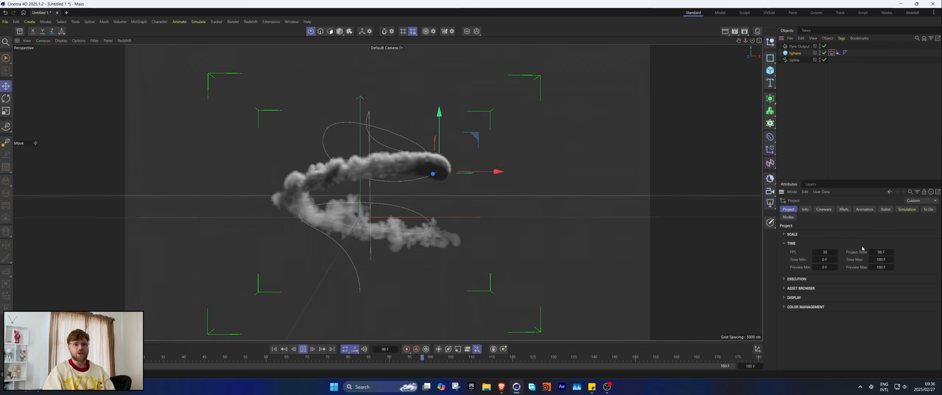
pyautogui.click(907, 208)
pyautogui.click(829, 233)
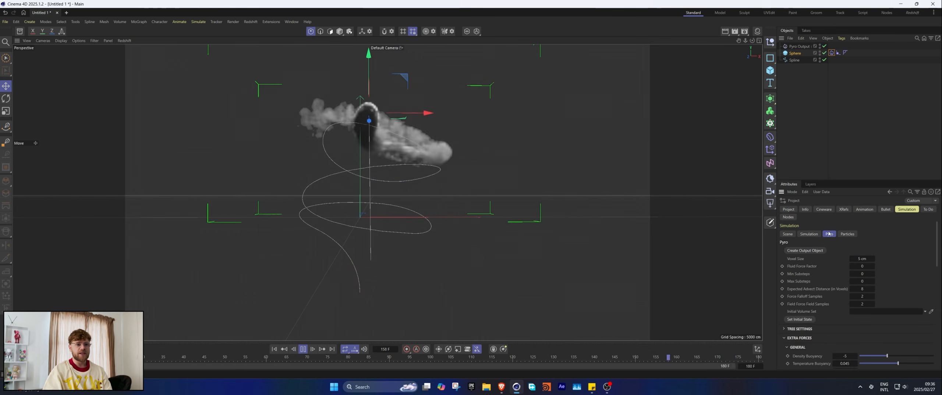
pyautogui.scroll(-5, 826, 305)
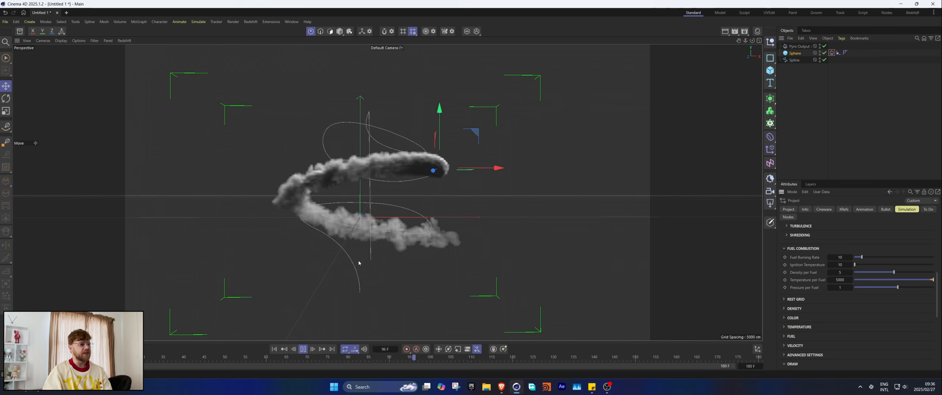
pyautogui.click(792, 309)
pyautogui.scroll(-1, 808, 303)
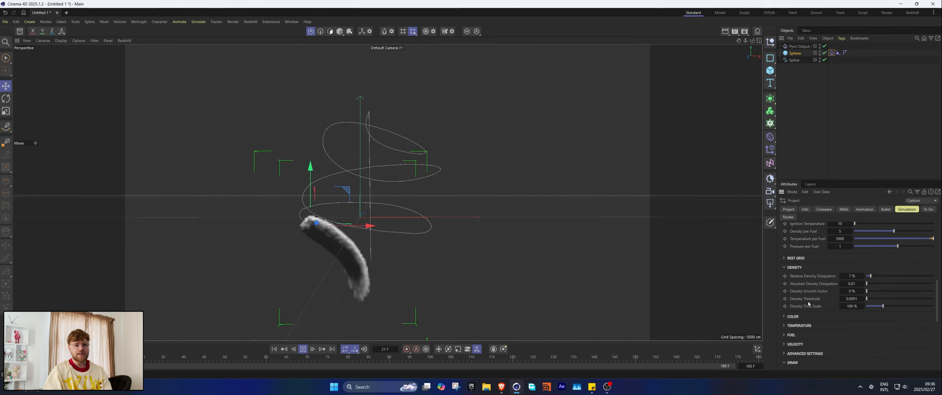
pyautogui.doubleClick(853, 276)
pyautogui.write('0')
pyautogui.doubleClick(852, 284)
pyautogui.write('0')
pyautogui.doubleClick(850, 299)
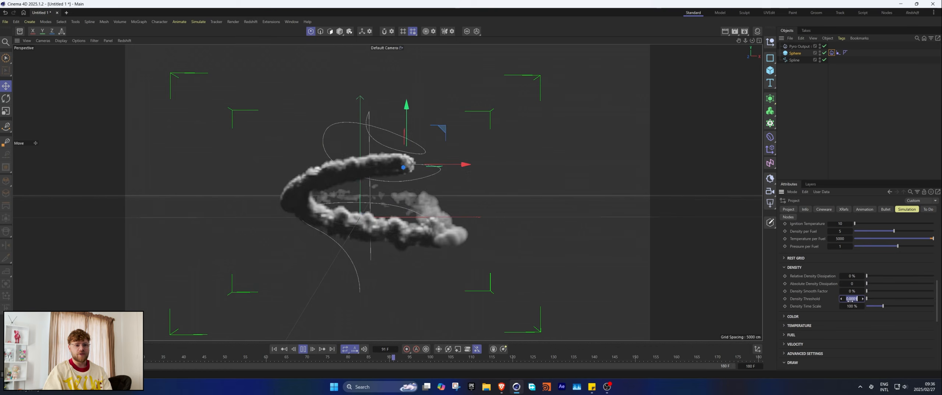
pyautogui.write('0')
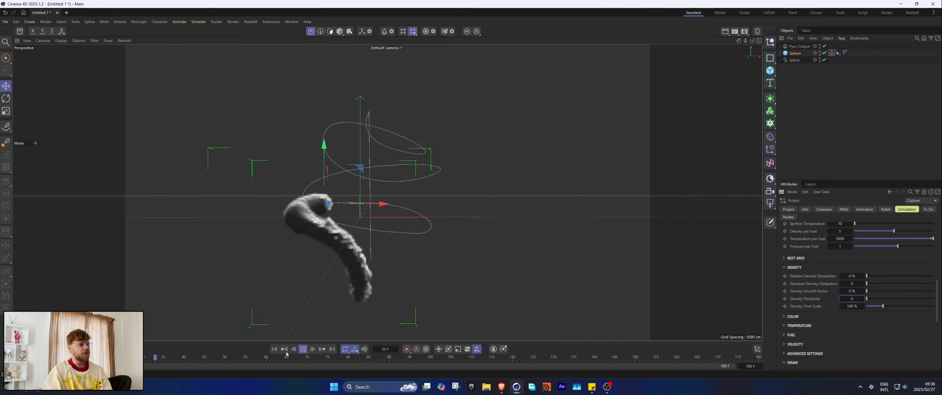
# Step: Examine the pyro Extra Forces settings with Turbulence expanded, and replay the simulation from the start
pyautogui.click(302, 348)
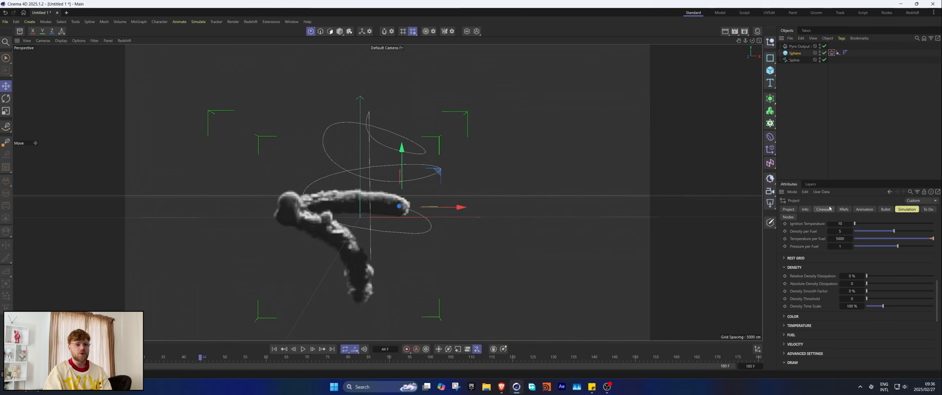
pyautogui.scroll(5, 827, 292)
pyautogui.scroll(3, 802, 313)
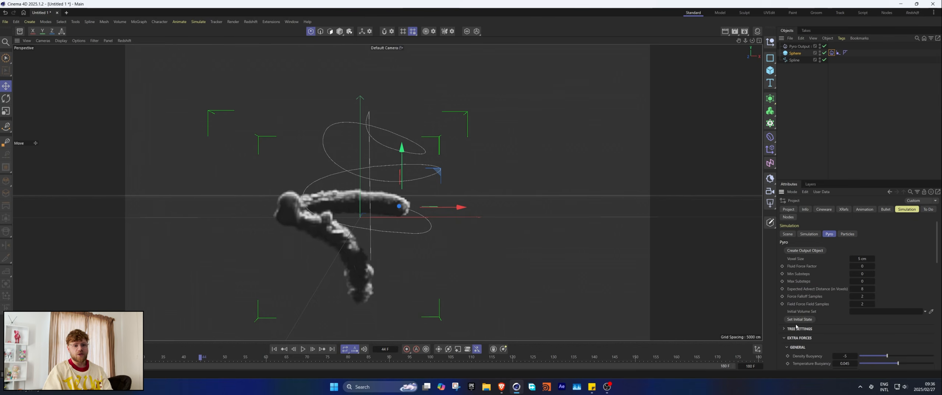
pyautogui.click(795, 338)
pyautogui.scroll(-2, 798, 333)
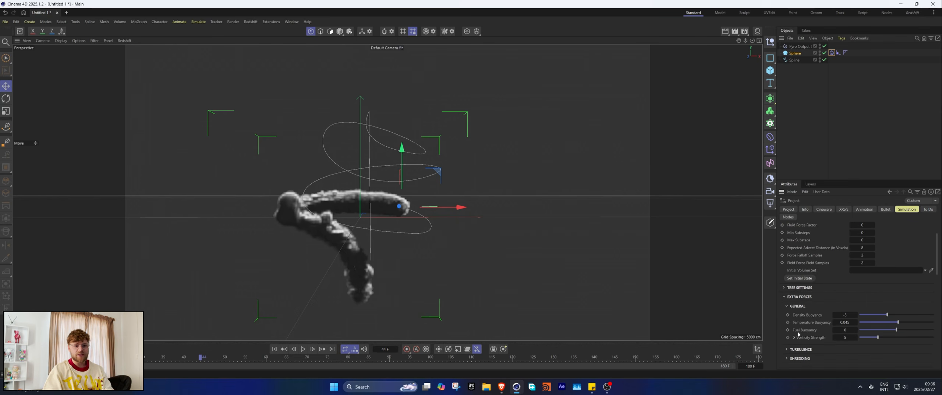
pyautogui.click(801, 349)
pyautogui.scroll(-4, 803, 331)
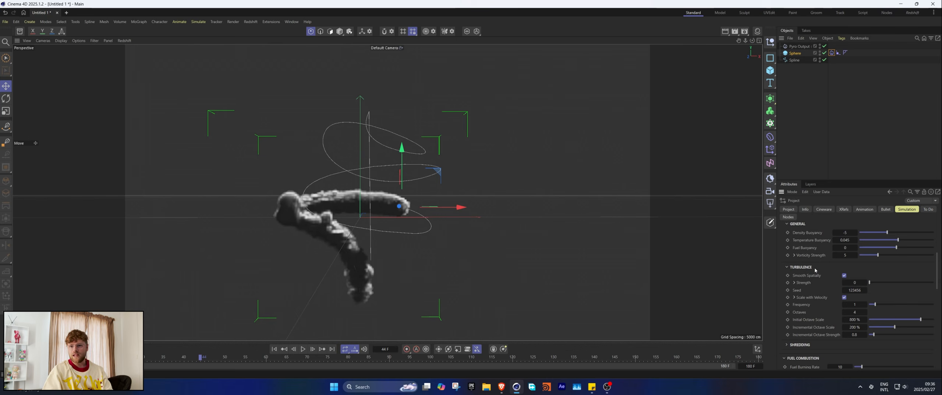
pyautogui.click(285, 348)
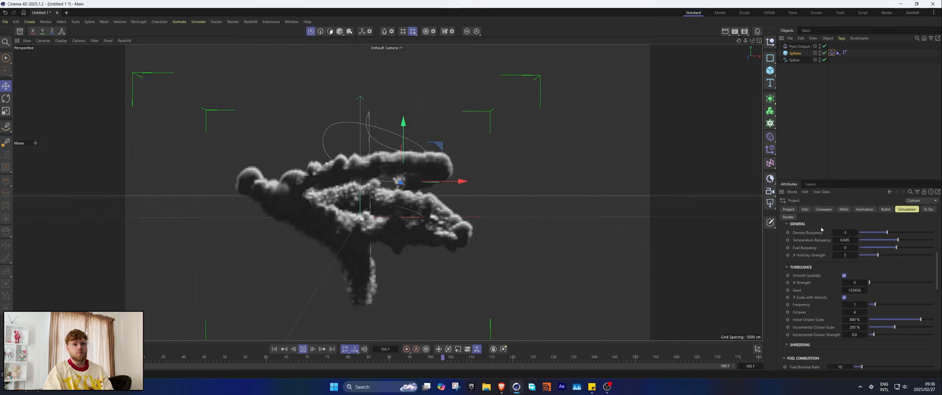
# Step: Set the pyro Density Buoyancy and Vorticity Strength to 0 while the simulation plays, and stop playback
pyautogui.doubleClick(848, 232)
pyautogui.write('0')
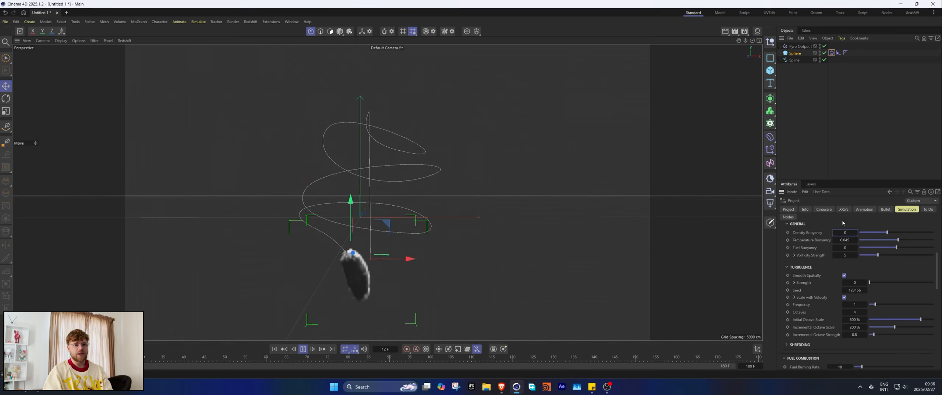
pyautogui.press('Return')
pyautogui.doubleClick(849, 255)
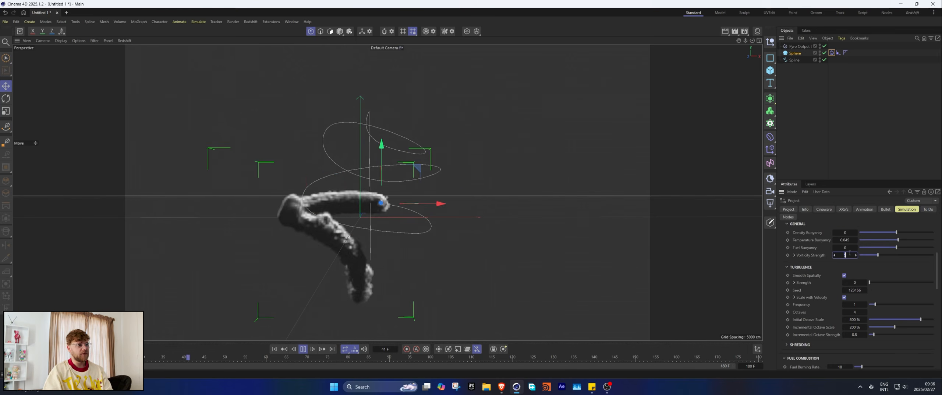
pyautogui.write('0')
pyautogui.press('Return')
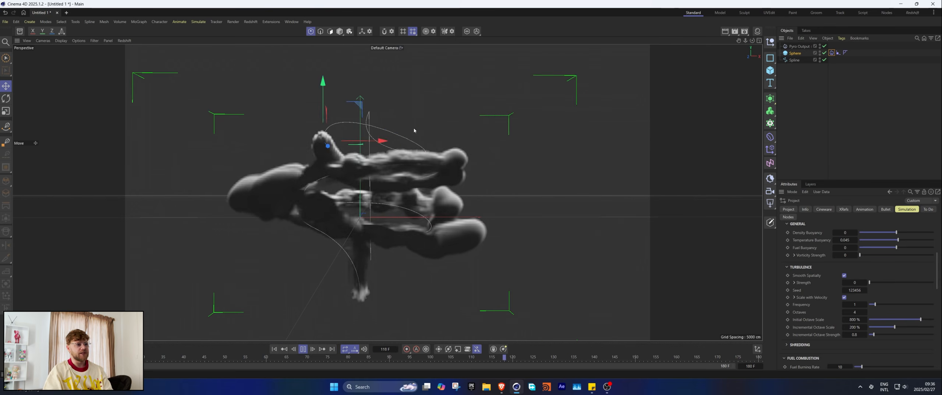
pyautogui.click(302, 350)
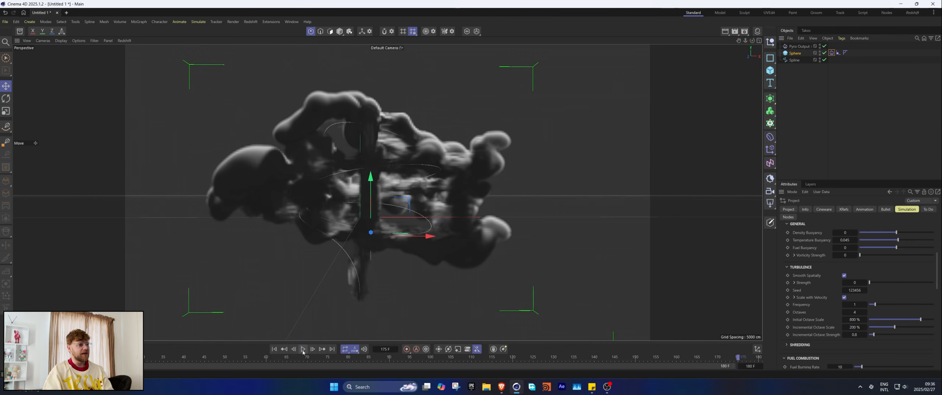
# Step: Set the simulation scene's Gravity to 0 cm and replay the simulation
pyautogui.scroll(5, 824, 275)
pyautogui.click(808, 234)
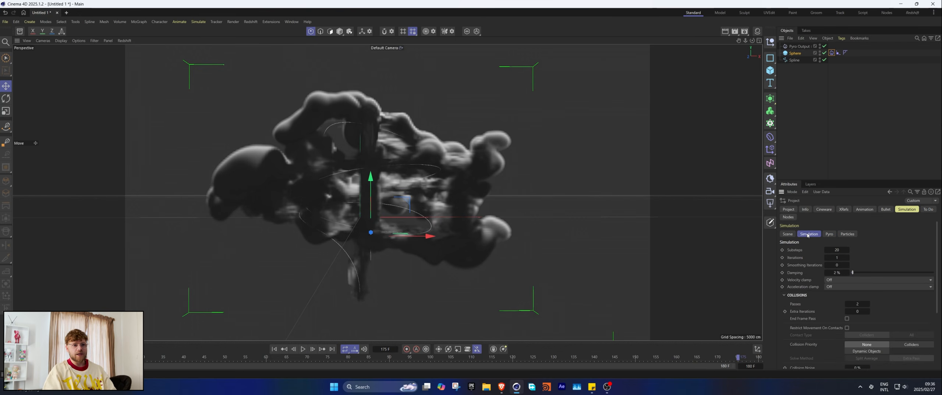
pyautogui.click(789, 234)
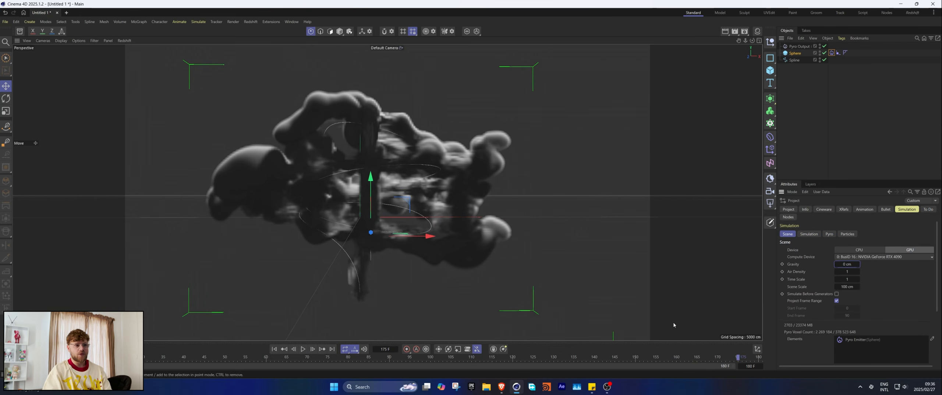
pyautogui.click(284, 348)
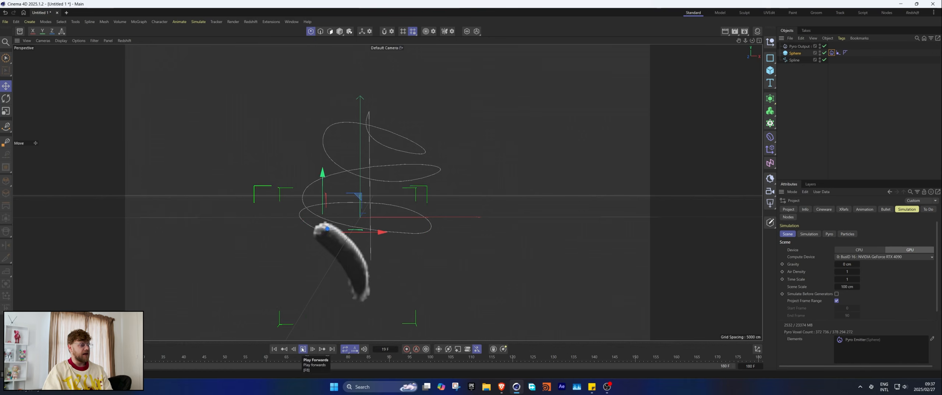
pyautogui.moveTo(441, 223); pyautogui.dragTo(407, 234)
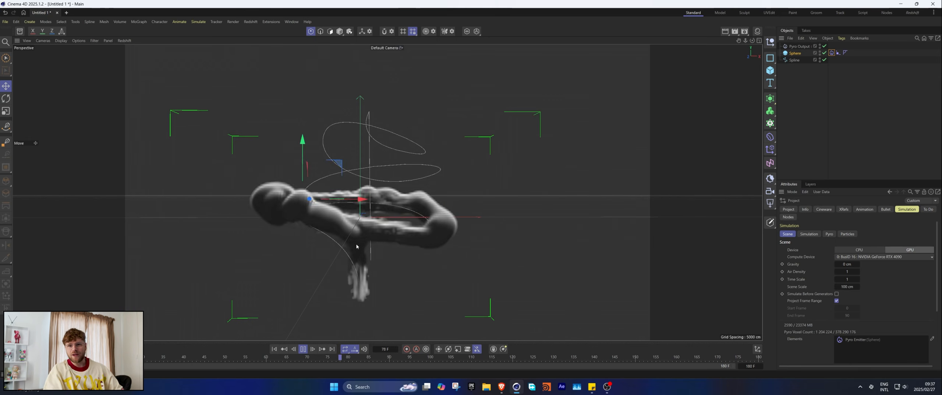
pyautogui.click(303, 348)
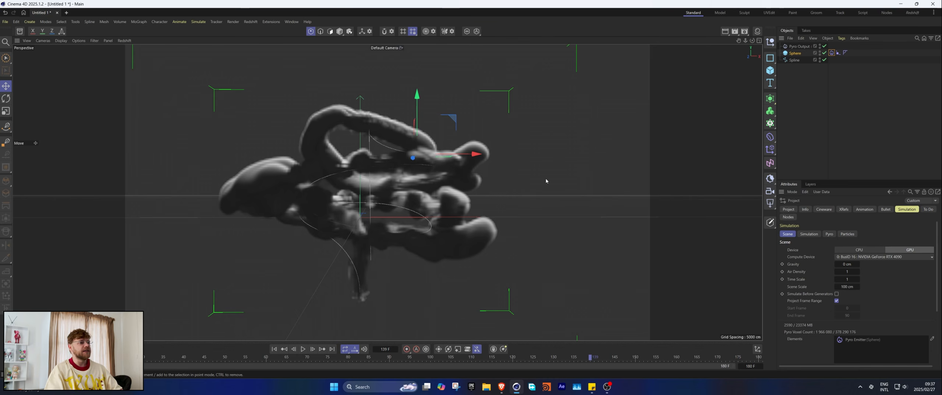
# Step: Add a Field Force object and assign the spiral spline to its field list
pyautogui.click(199, 21)
pyautogui.moveTo(204, 35)
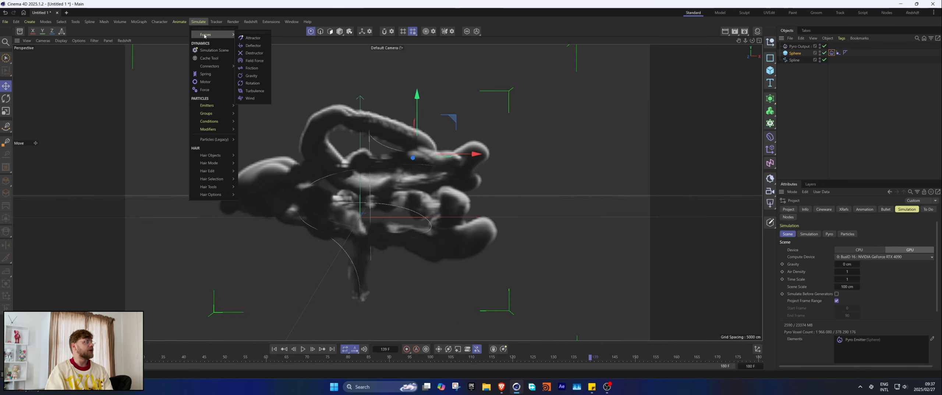
pyautogui.click(253, 61)
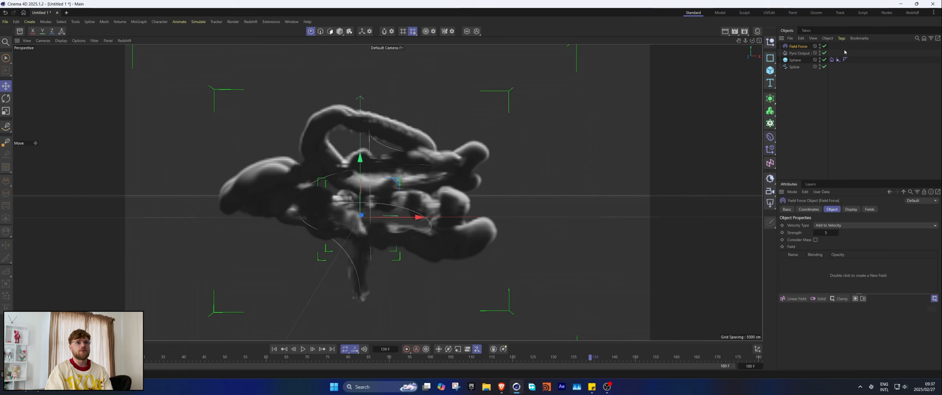
pyautogui.moveTo(792, 281); pyautogui.dragTo(791, 280)
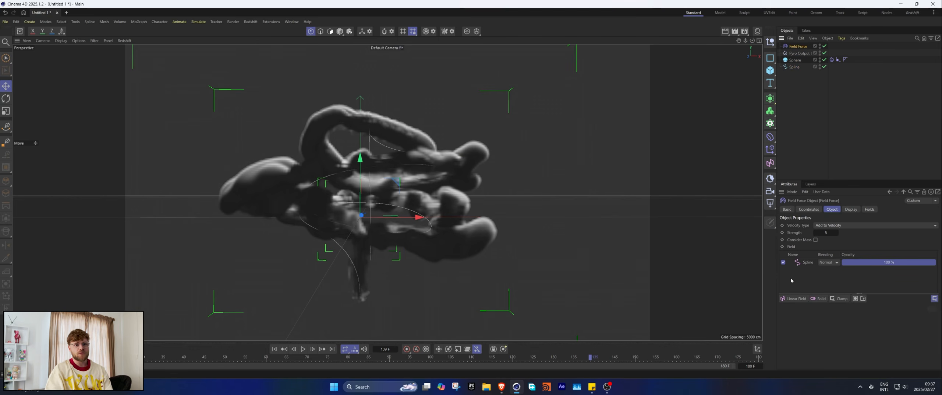
# Step: Set the Field Force's Velocity Type to Set Absolute Velocity and its Strength to 500
pyautogui.click(841, 225)
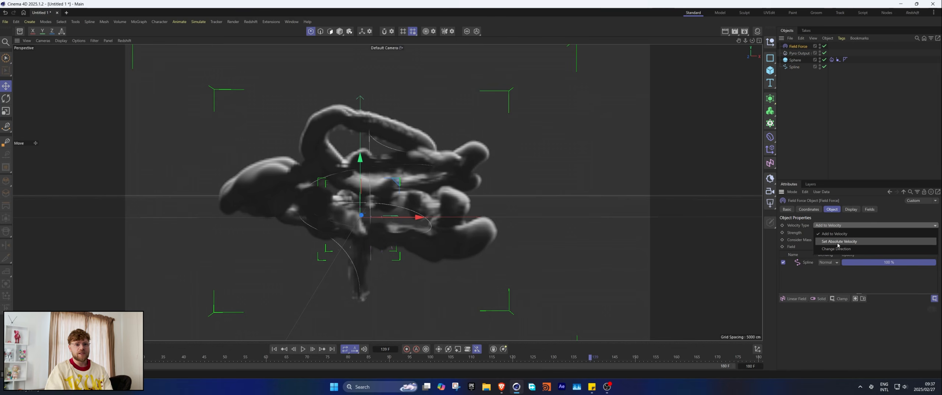
pyautogui.click(839, 241)
pyautogui.click(810, 262)
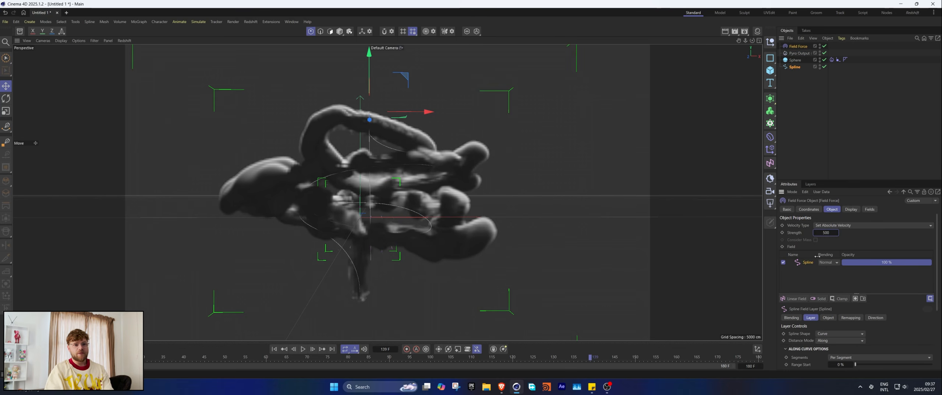
pyautogui.press('Return')
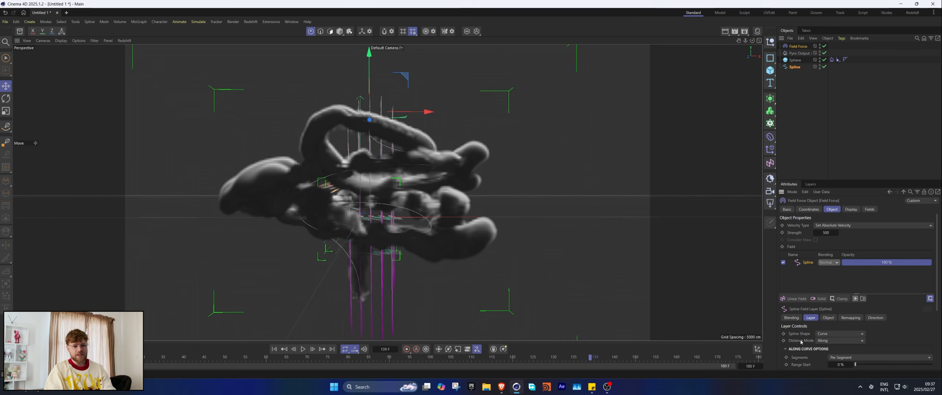
# Step: Set the Spline field layer's Distance Mode to Radius and play the simulation from the start
pyautogui.click(834, 341)
pyautogui.click(831, 356)
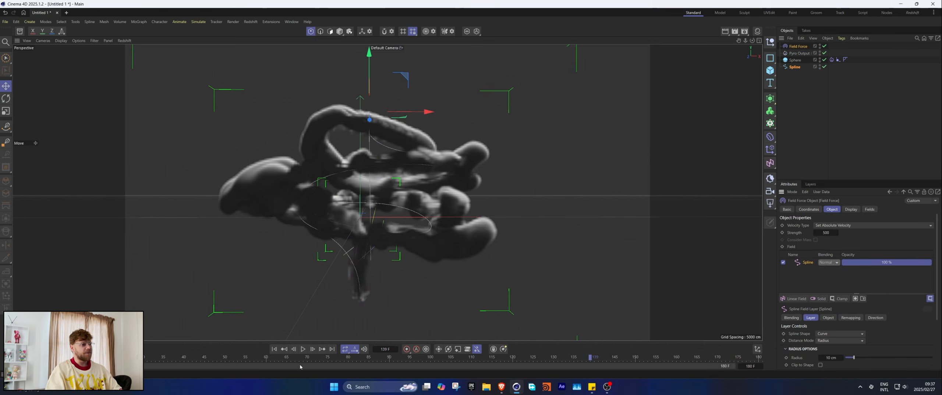
pyautogui.click(275, 348)
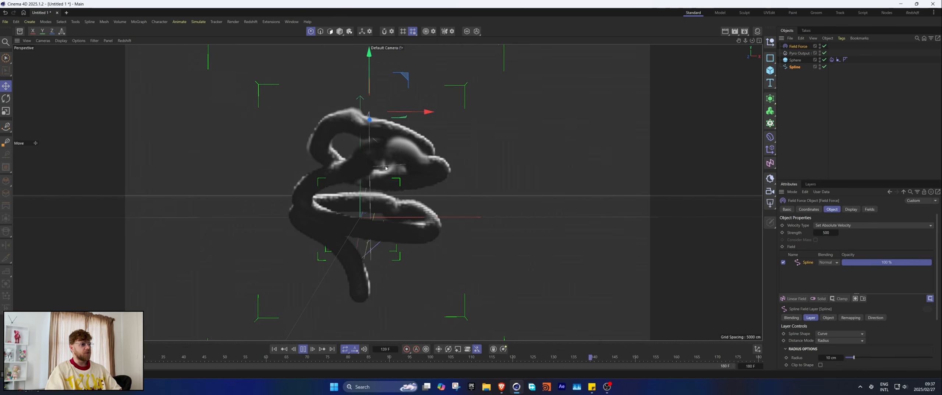
pyautogui.click(303, 348)
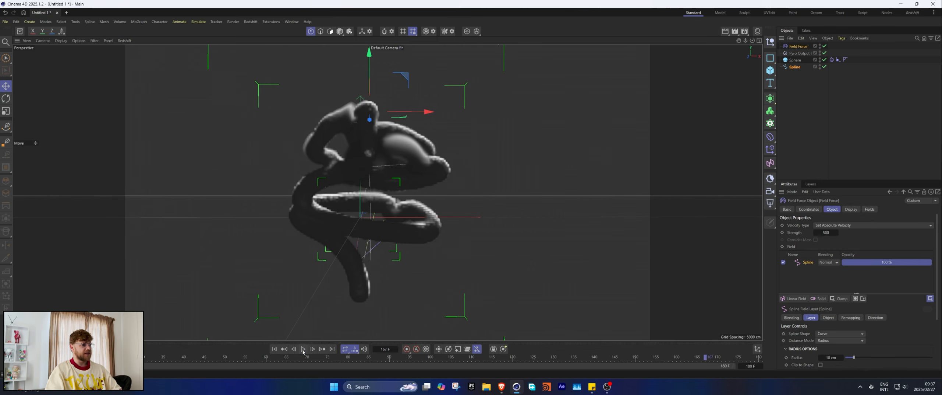
# Step: Select the spiral spline and replay the simulation from the start to examine how the smoke follows its curve
pyautogui.click(795, 67)
pyautogui.keyDown('alt'); pyautogui.moveTo(353, 229); pyautogui.dragTo(285, 339); pyautogui.keyUp('alt')
pyautogui.click(274, 348)
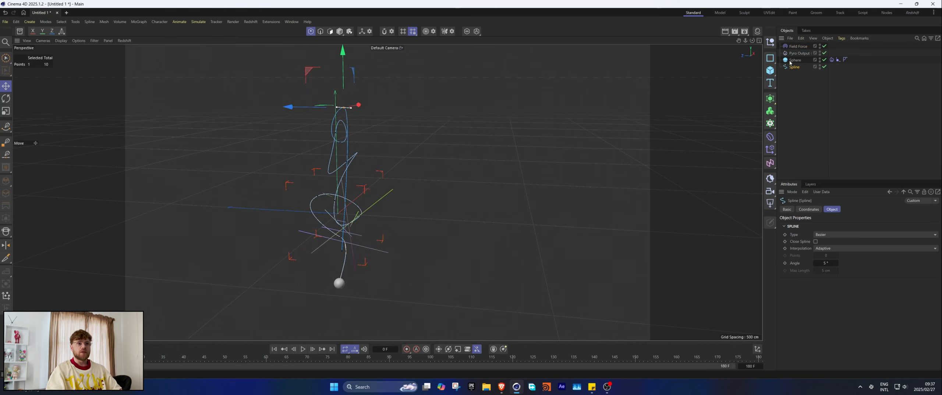
pyautogui.keyDown('alt'); pyautogui.moveTo(324, 246); pyautogui.dragTo(318, 199); pyautogui.keyUp('alt')
pyautogui.click(311, 200)
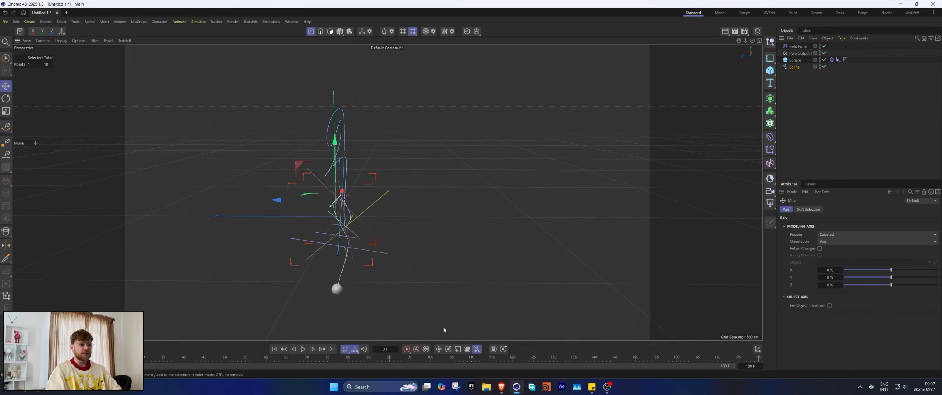
pyautogui.click(301, 350)
pyautogui.keyDown('alt'); pyautogui.moveTo(347, 247); pyautogui.dragTo(242, 209); pyautogui.keyUp('alt')
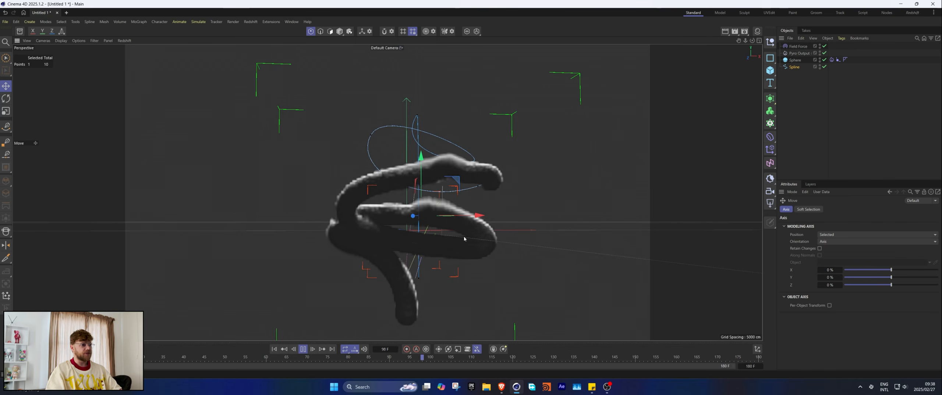
pyautogui.click(303, 349)
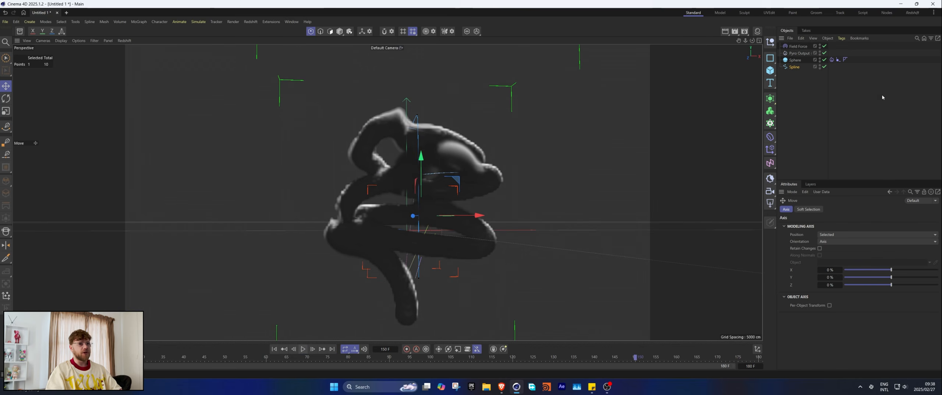
# Step: Examine the spline's path above the emitter sphere with the Field Force selected, and run the simulation again from the first frame
pyautogui.click(787, 47)
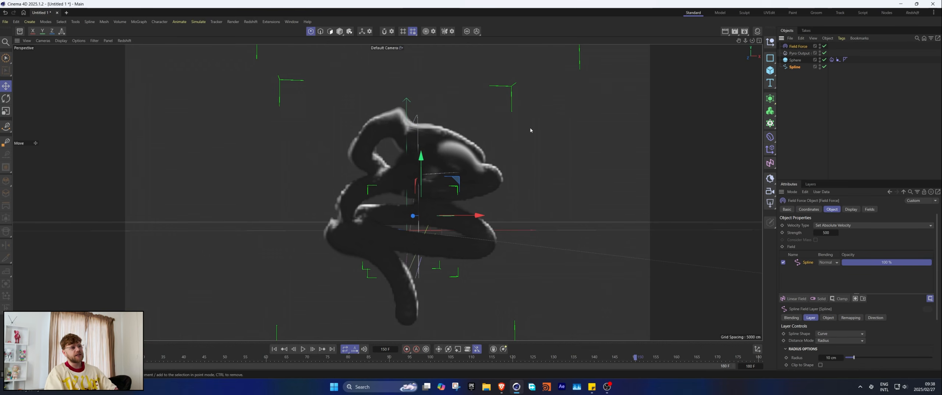
pyautogui.click(274, 349)
pyautogui.keyDown('alt'); pyautogui.moveTo(455, 231); pyautogui.dragTo(458, 248); pyautogui.keyUp('alt')
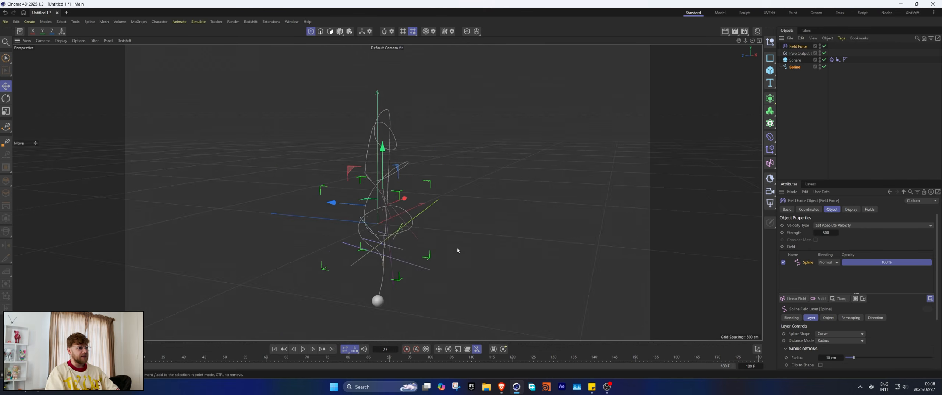
pyautogui.keyDown('alt'); pyautogui.moveTo(458, 250); pyautogui.dragTo(588, 182, button='right'); pyautogui.keyUp('alt')
pyautogui.keyDown('alt'); pyautogui.moveTo(589, 182); pyautogui.dragTo(491, 202, button='middle'); pyautogui.keyUp('alt')
pyautogui.keyDown('alt'); pyautogui.moveTo(467, 173); pyautogui.dragTo(359, 172); pyautogui.keyUp('alt')
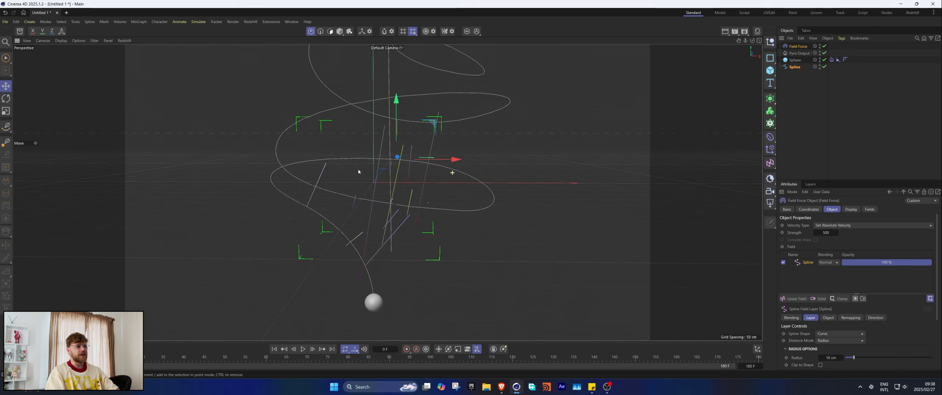
pyautogui.keyDown('alt'); pyautogui.moveTo(395, 148); pyautogui.dragTo(388, 199, button='middle'); pyautogui.keyUp('alt')
pyautogui.keyDown('alt'); pyautogui.moveTo(394, 199); pyautogui.dragTo(367, 208, button='right'); pyautogui.keyUp('alt')
pyautogui.keyDown('alt'); pyautogui.moveTo(386, 210); pyautogui.dragTo(389, 188, button='middle'); pyautogui.keyUp('alt')
pyautogui.keyDown('alt'); pyautogui.moveTo(387, 192); pyautogui.dragTo(397, 177); pyautogui.keyUp('alt')
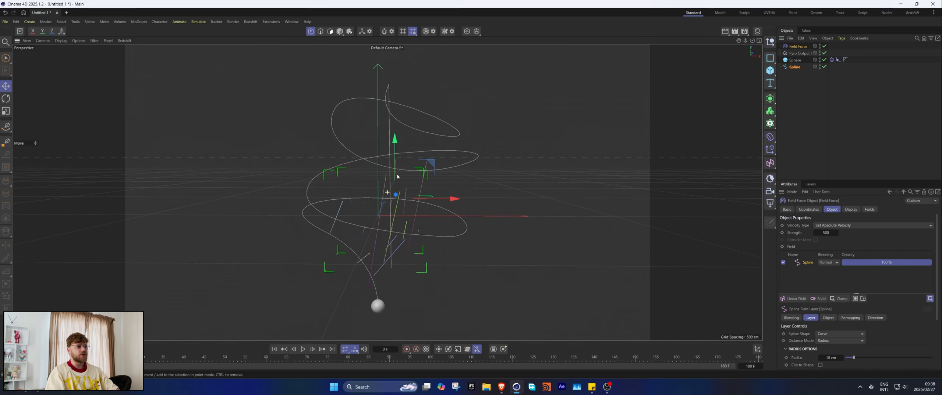
pyautogui.click(881, 109)
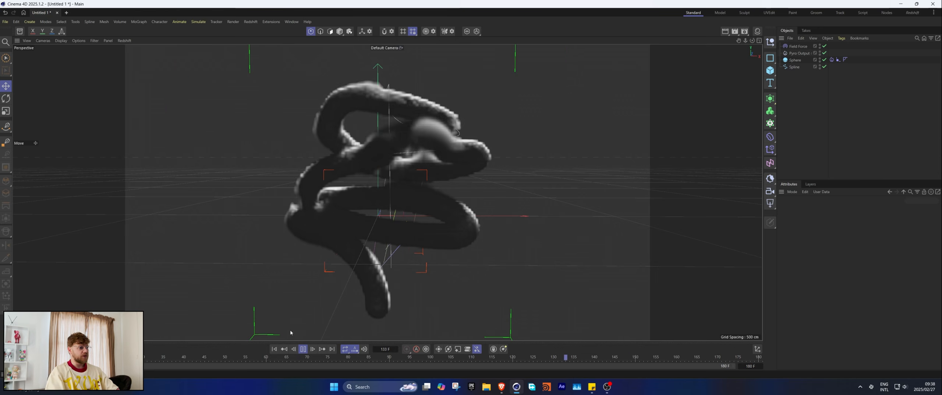
pyautogui.click(303, 348)
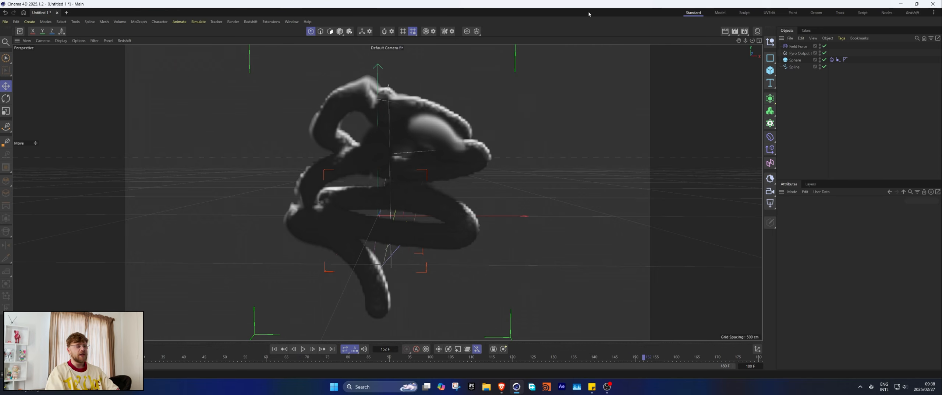
# Step: Add a Mesh Emitter that emits particles from the sphere and play the simulation from the start
pyautogui.click(797, 60)
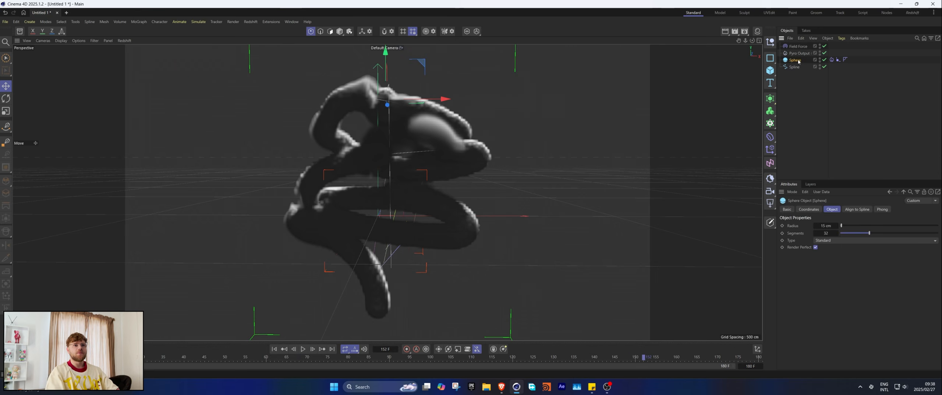
pyautogui.click(199, 22)
pyautogui.moveTo(236, 106)
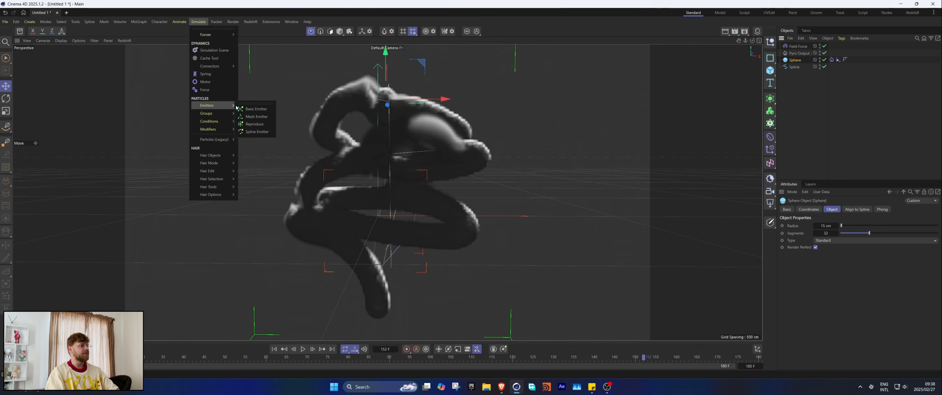
pyautogui.click(256, 117)
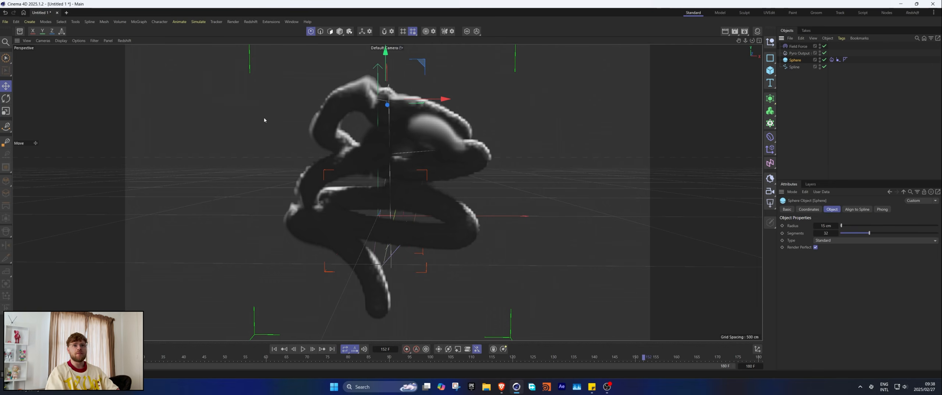
pyautogui.click(274, 349)
pyautogui.click(305, 349)
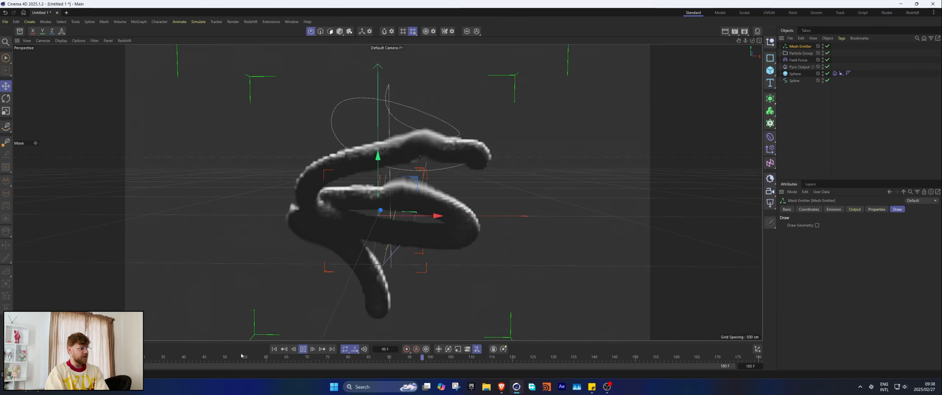
pyautogui.click(303, 349)
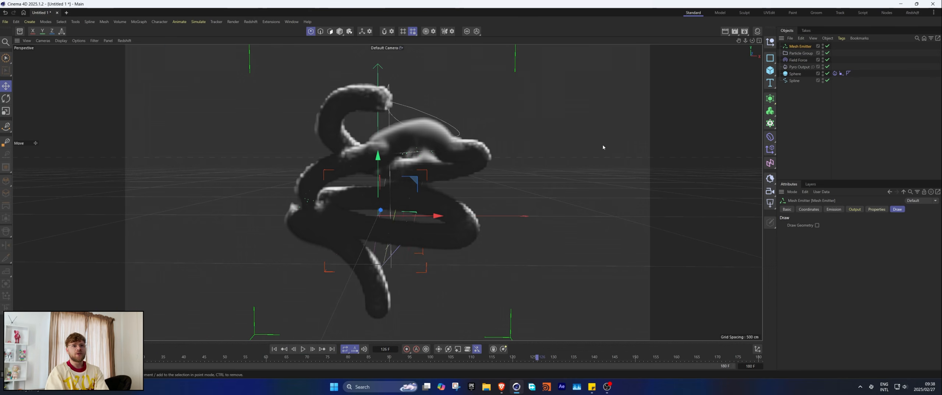
# Step: Set the Mesh Emitter's Rate to 100000 and its velocity Speed to 0 cm, and replay the simulation
pyautogui.click(834, 209)
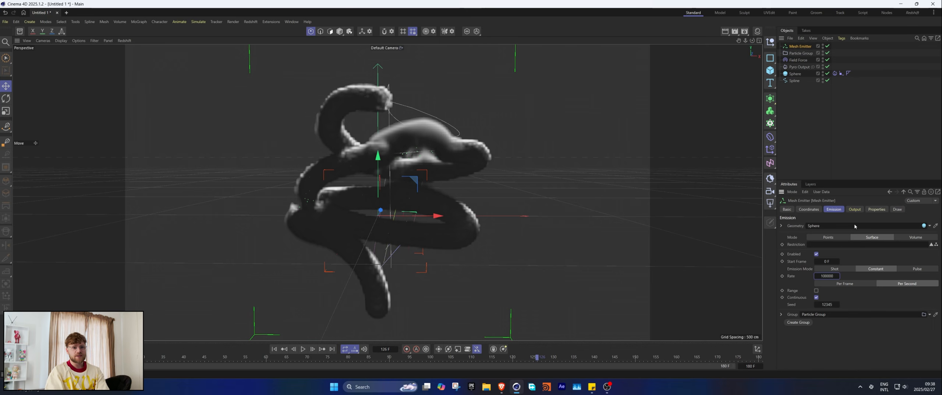
pyautogui.click(877, 209)
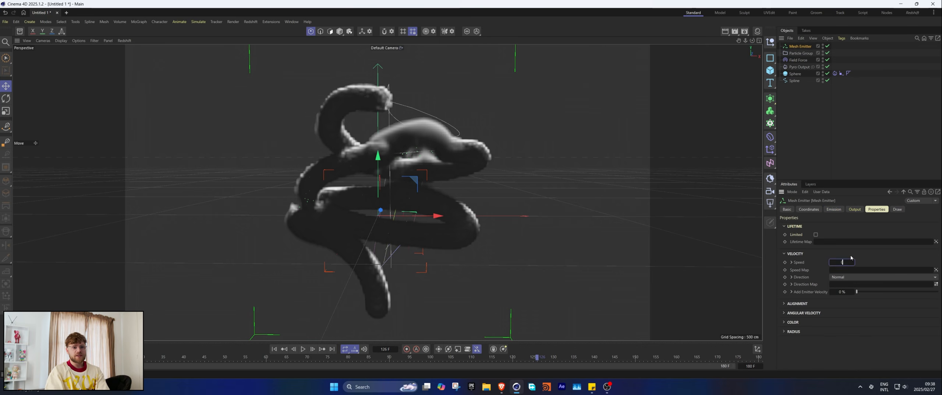
pyautogui.click(274, 349)
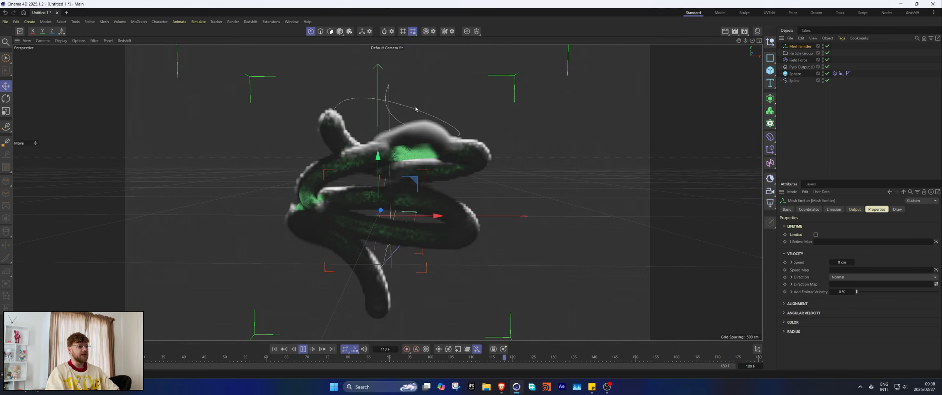
pyautogui.click(304, 348)
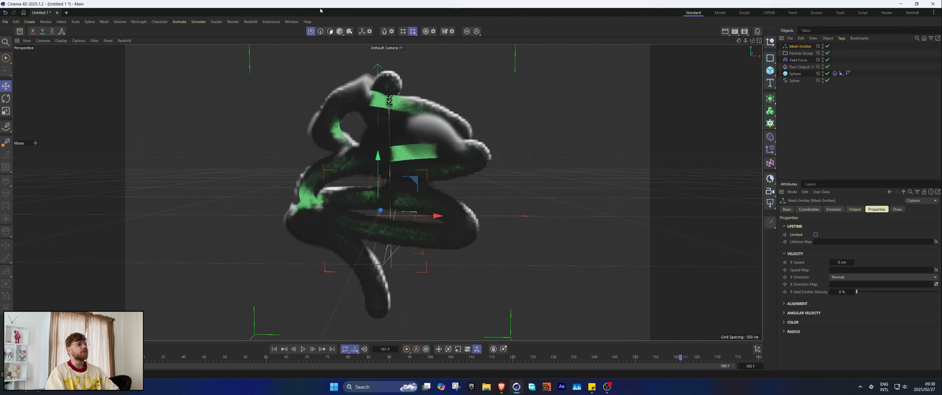
# Step: Add a Pyro Advect modifier, nest it under the Particle Group and replay the simulation from the start
pyautogui.click(198, 22)
pyautogui.moveTo(213, 129)
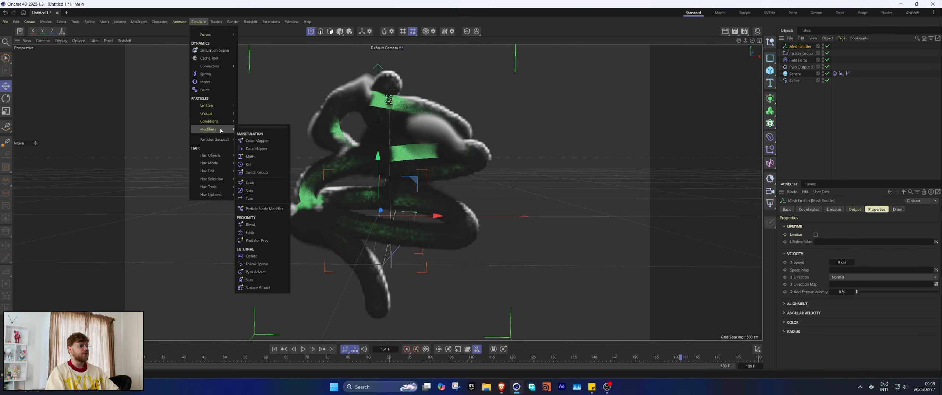
pyautogui.click(257, 271)
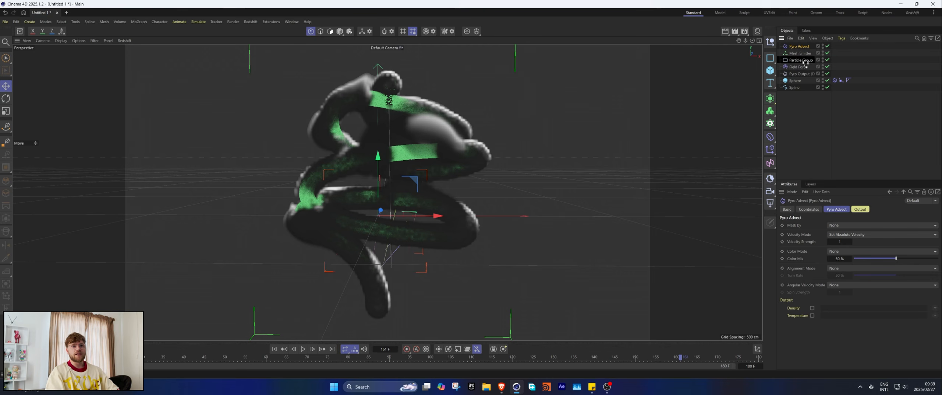
pyautogui.moveTo(803, 62); pyautogui.dragTo(803, 60)
pyautogui.click(848, 141)
pyautogui.click(275, 349)
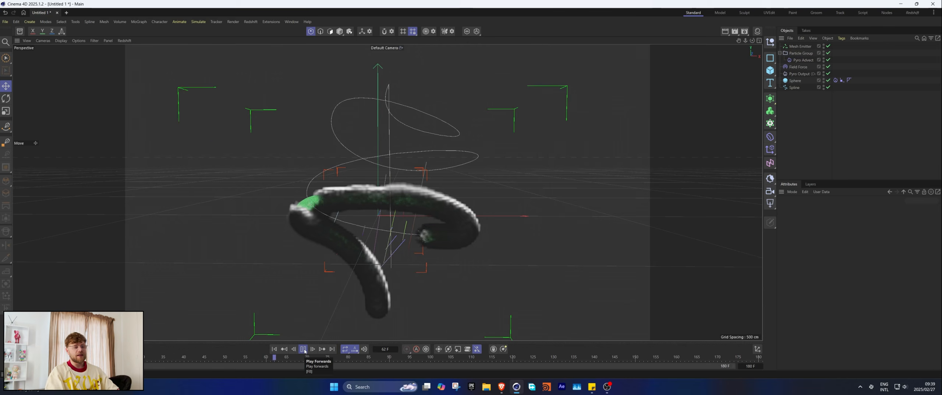
pyautogui.click(305, 351)
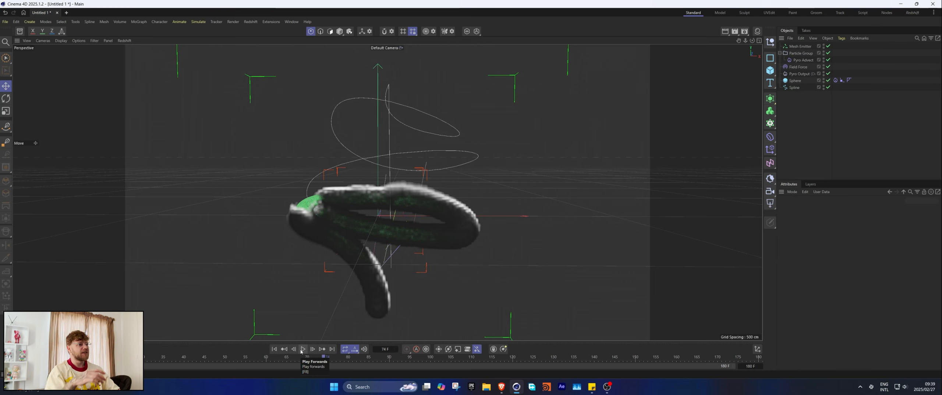
# Step: Move the Particle Group with its Pyro Advect modifier below the Spline in the object hierarchy and replay the simulation
pyautogui.moveTo(801, 70); pyautogui.dragTo(805, 127)
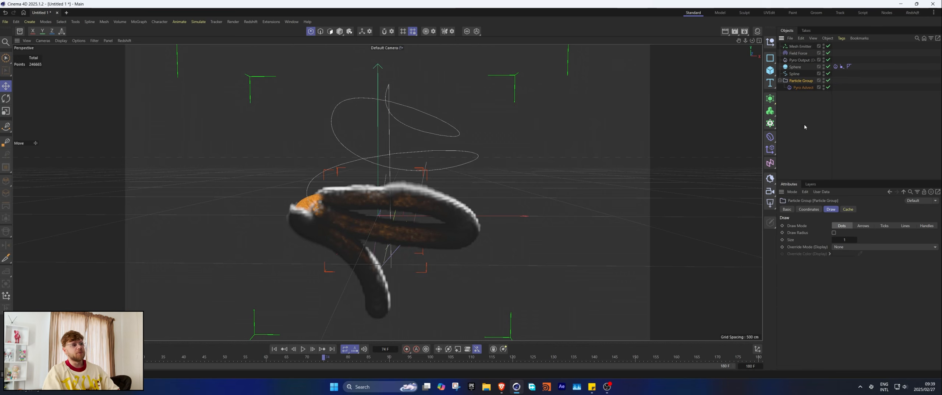
pyautogui.click(275, 349)
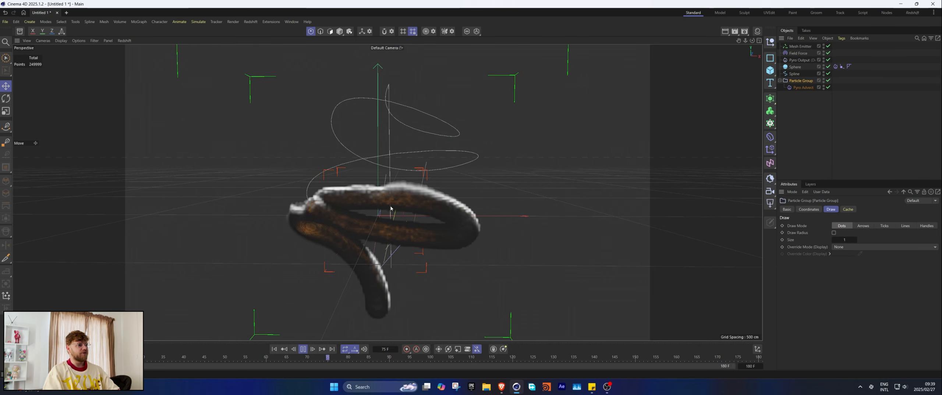
pyautogui.click(302, 349)
pyautogui.keyDown('alt'); pyautogui.moveTo(446, 145); pyautogui.dragTo(361, 194); pyautogui.keyUp('alt')
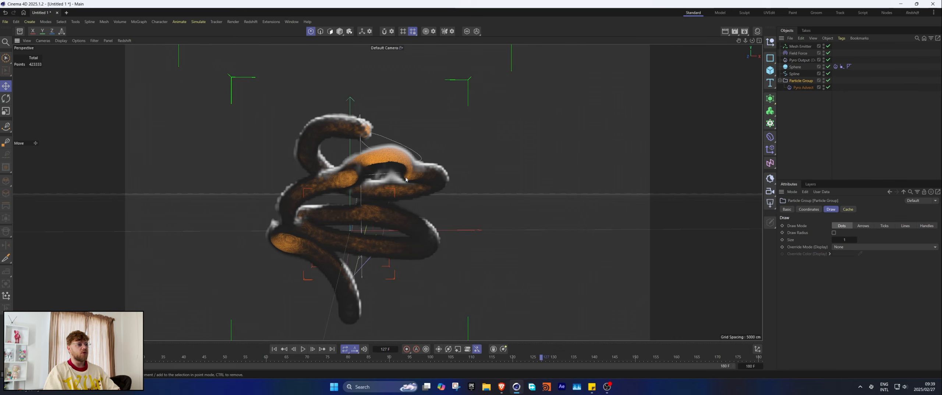
# Step: Add a Follow Spline modifier under the Particle Group, assign the spiral as its Target Spline and set its Mode to Force
pyautogui.click(194, 22)
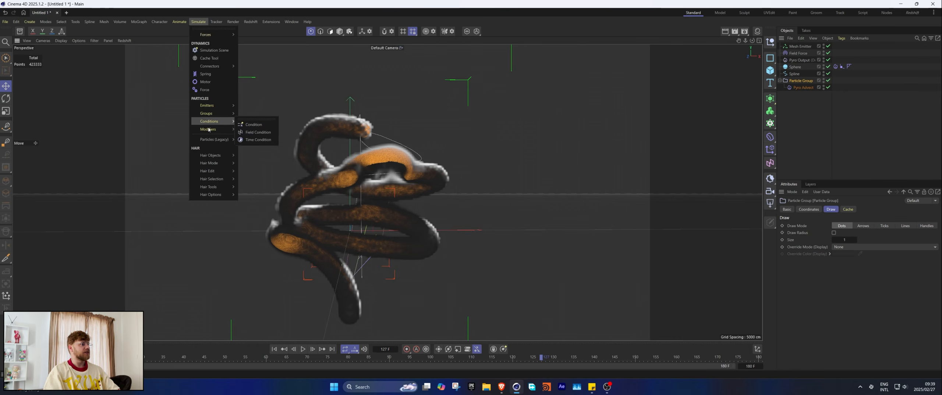
pyautogui.moveTo(221, 129)
pyautogui.click(256, 263)
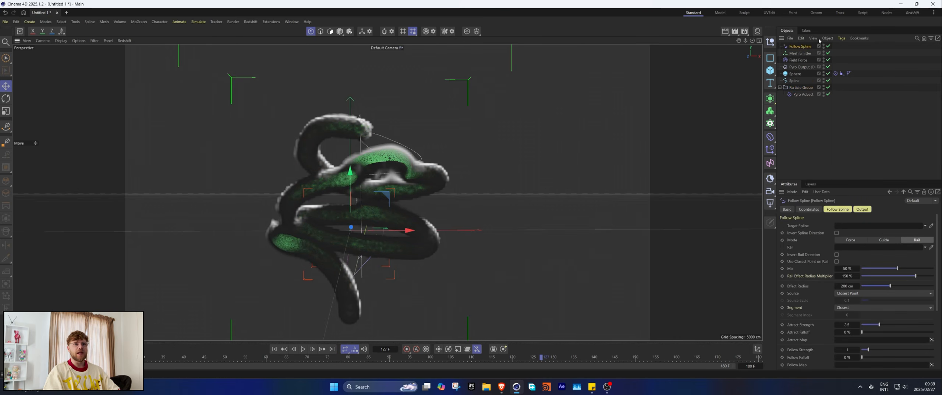
pyautogui.moveTo(790, 48); pyautogui.dragTo(815, 93)
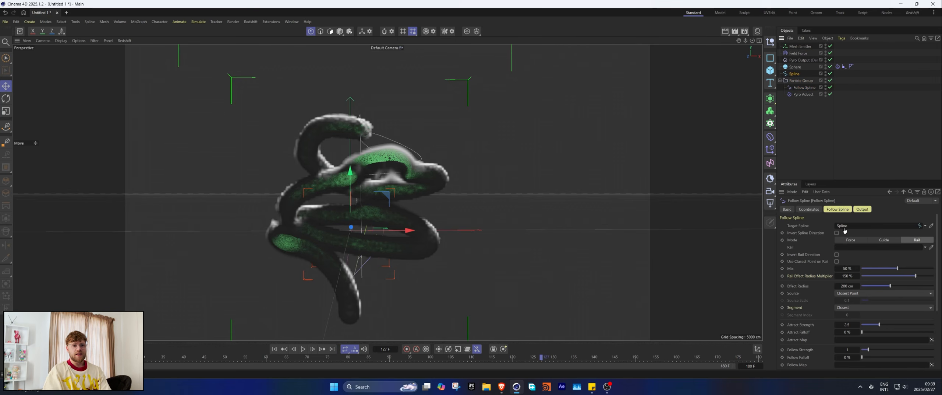
pyautogui.click(850, 239)
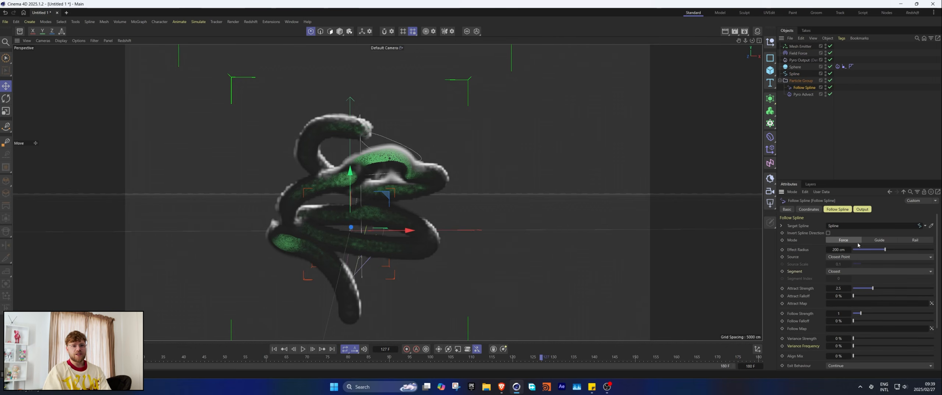
# Step: Play the simulation from the start and examine the particles up close along the upper loops
pyautogui.click(275, 348)
pyautogui.click(303, 349)
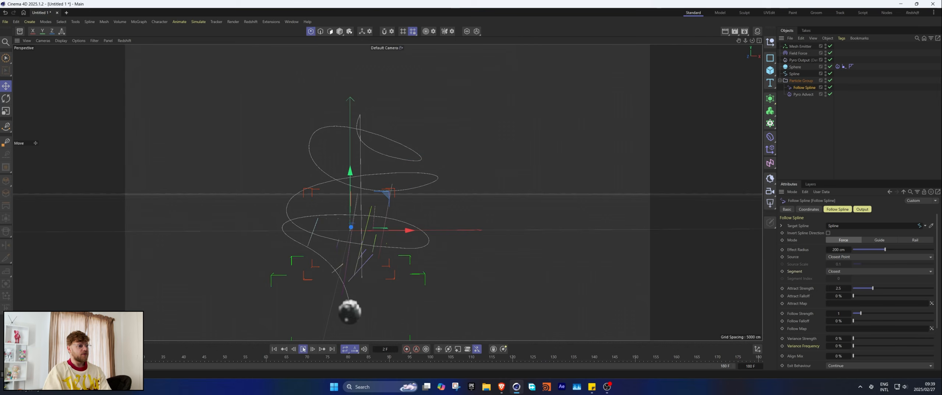
pyautogui.scroll(3, 350, 226)
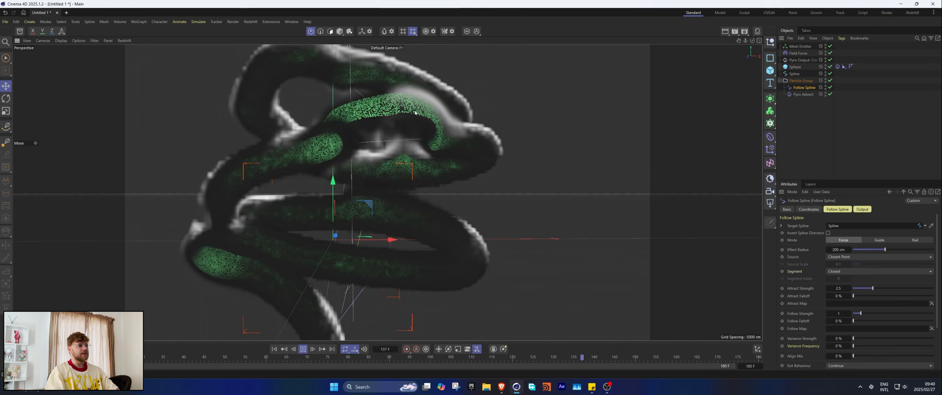
pyautogui.moveTo(409, 109)
pyautogui.keyDown('alt'); pyautogui.mouseDown()
pyautogui.moveTo(322, 118)
pyautogui.moveTo(406, 113)
pyautogui.mouseUp(); pyautogui.keyUp('alt')
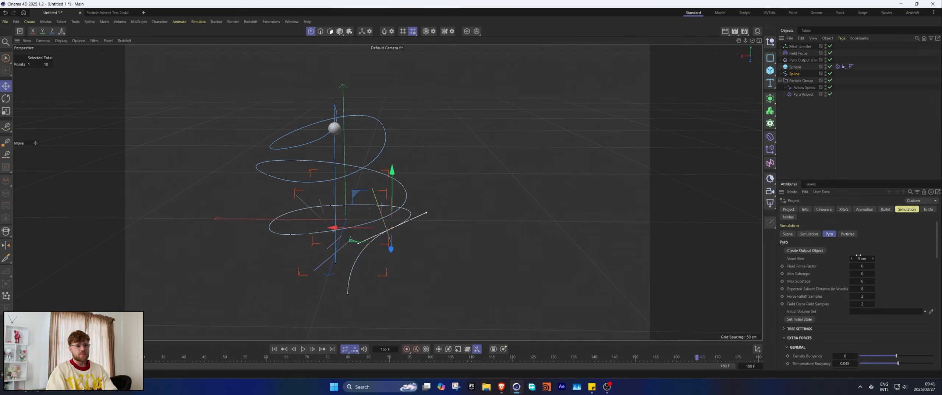
# Step: Set the pyro simulation's Voxel Size to 2 cm in the project settings and replay the simulation
pyautogui.keyDown('alt'); pyautogui.moveTo(341, 239); pyautogui.dragTo(345, 208); pyautogui.keyUp('alt')
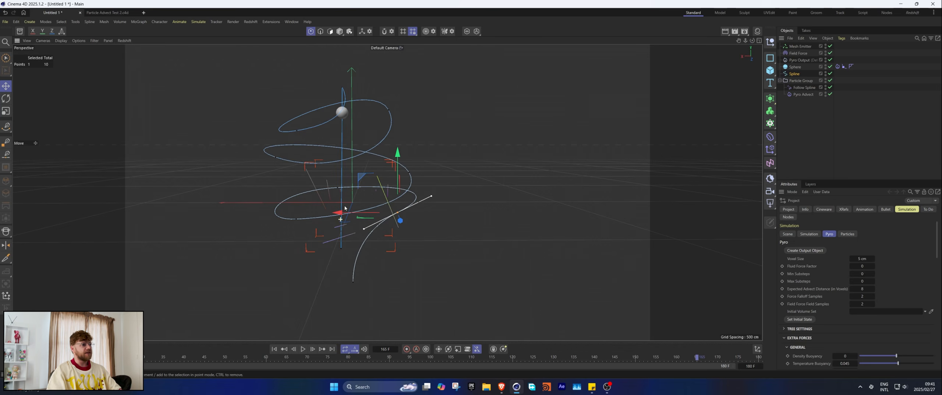
pyautogui.click(862, 258)
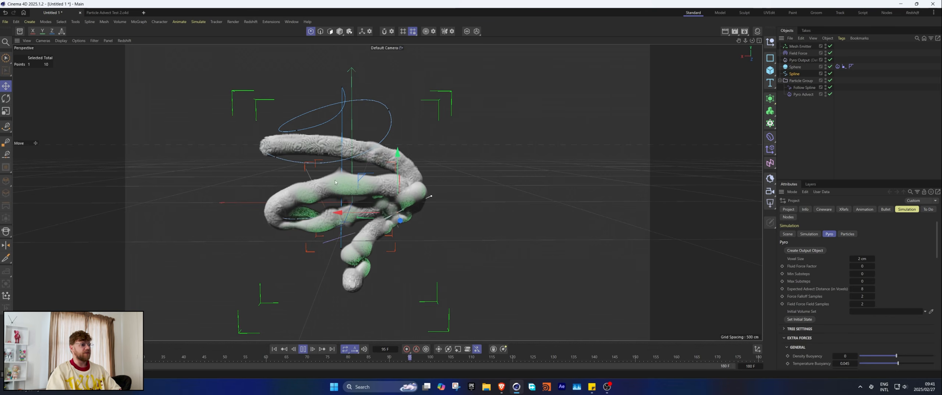
# Step: Stop the simulation near its last frame and examine the particles on the smoke loops up close and from different angles
pyautogui.keyDown('alt'); pyautogui.moveTo(381, 191); pyautogui.dragTo(608, 147); pyautogui.keyUp('alt')
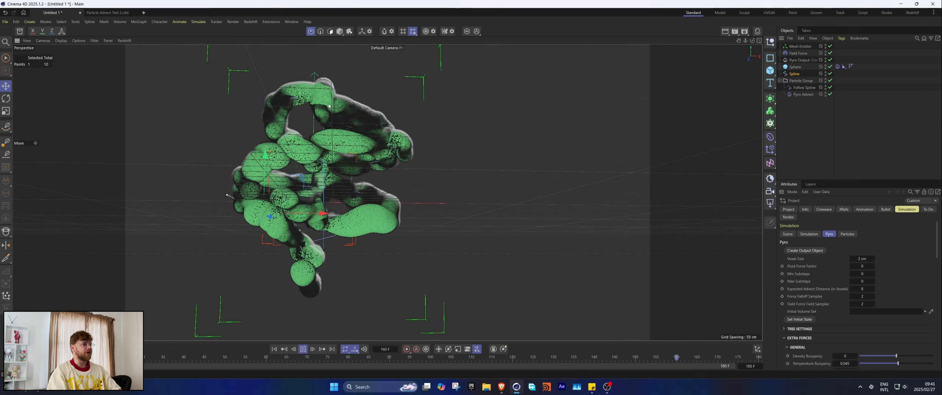
pyautogui.click(304, 349)
pyautogui.keyDown('alt'); pyautogui.moveTo(279, 180); pyautogui.dragTo(316, 187); pyautogui.keyUp('alt')
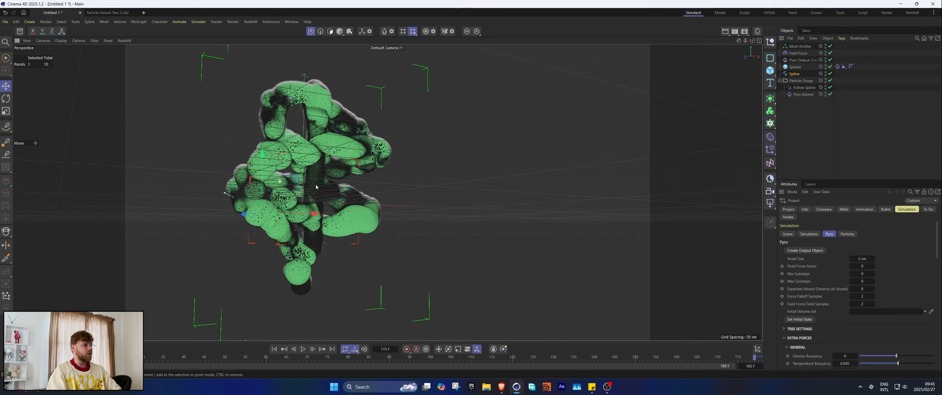
pyautogui.scroll(10, 316, 187)
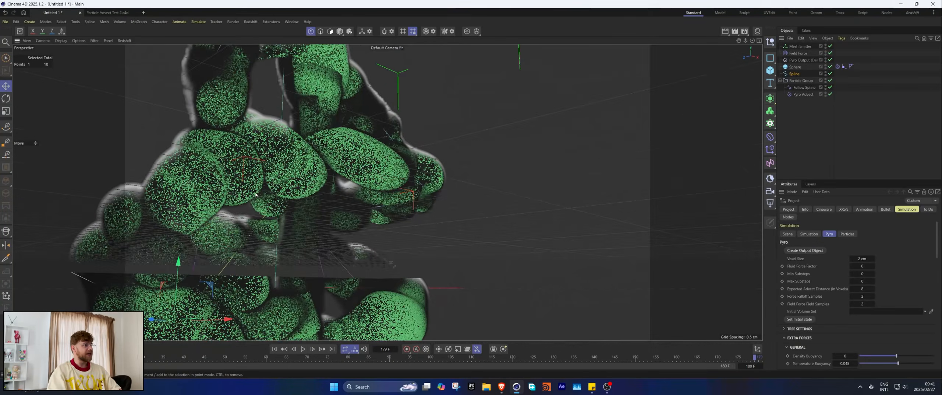
pyautogui.keyDown('alt'); pyautogui.moveTo(256, 194); pyautogui.dragTo(363, 238); pyautogui.keyUp('alt')
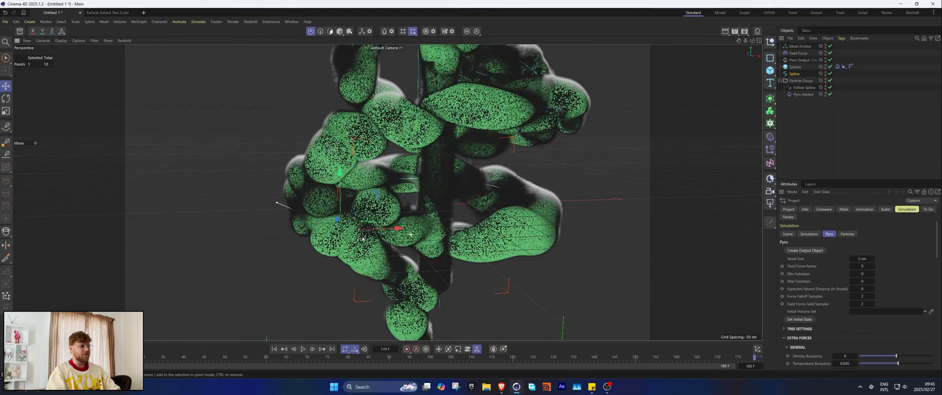
pyautogui.keyDown('alt'); pyautogui.moveTo(403, 241); pyautogui.dragTo(362, 264, button='middle'); pyautogui.keyUp('alt')
pyautogui.scroll(-4, 362, 263)
pyautogui.keyDown('alt'); pyautogui.moveTo(362, 263); pyautogui.dragTo(374, 274); pyautogui.keyUp('alt')
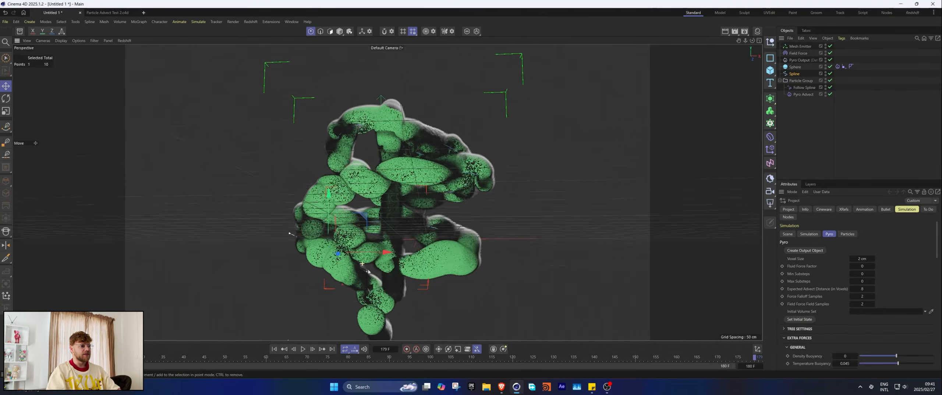
pyautogui.keyDown('alt'); pyautogui.moveTo(374, 274); pyautogui.dragTo(352, 259, button='middle'); pyautogui.keyUp('alt')
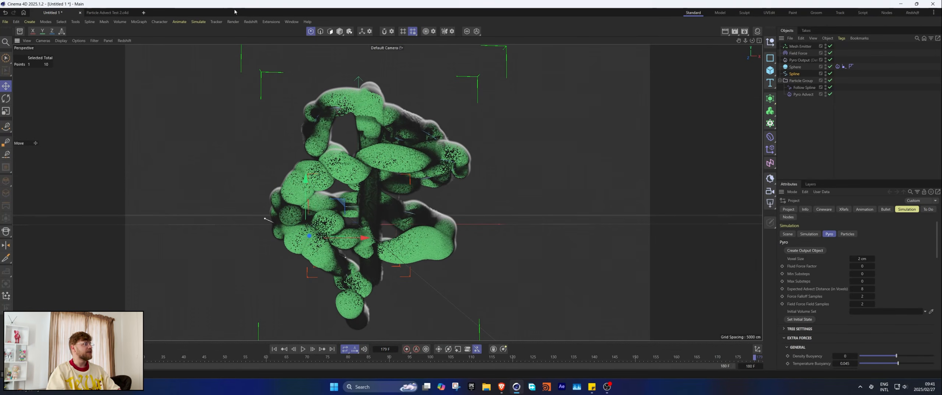
# Step: Add a Color Mapper modifier under the Particle Group and set its Property to Distance Traversed
pyautogui.click(199, 22)
pyautogui.moveTo(214, 128)
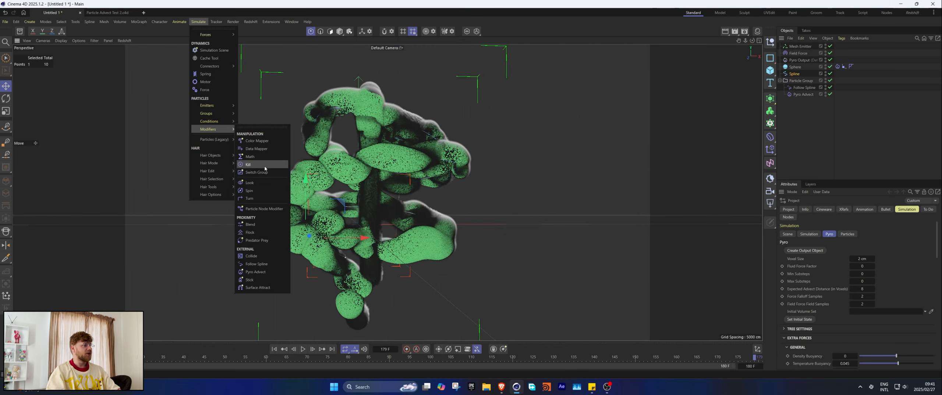
pyautogui.click(257, 142)
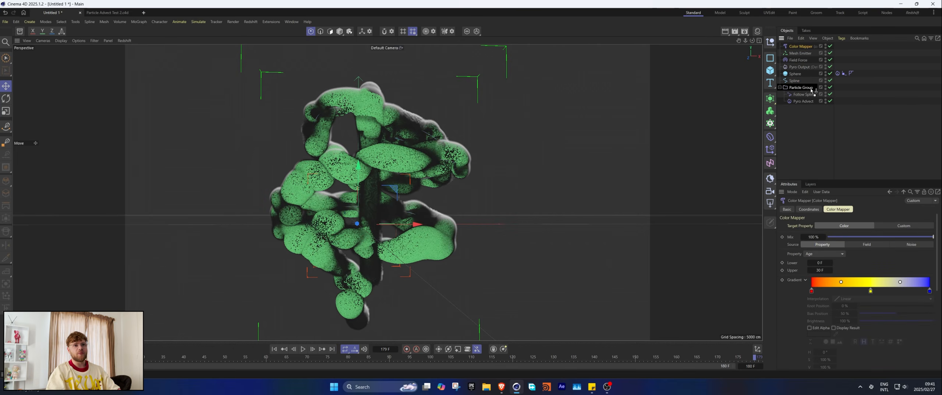
pyautogui.moveTo(811, 94); pyautogui.dragTo(811, 92)
pyautogui.click(831, 253)
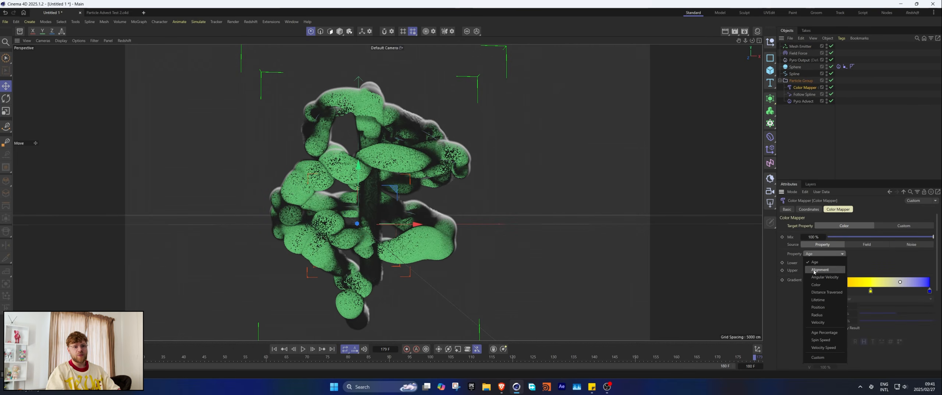
pyautogui.click(827, 292)
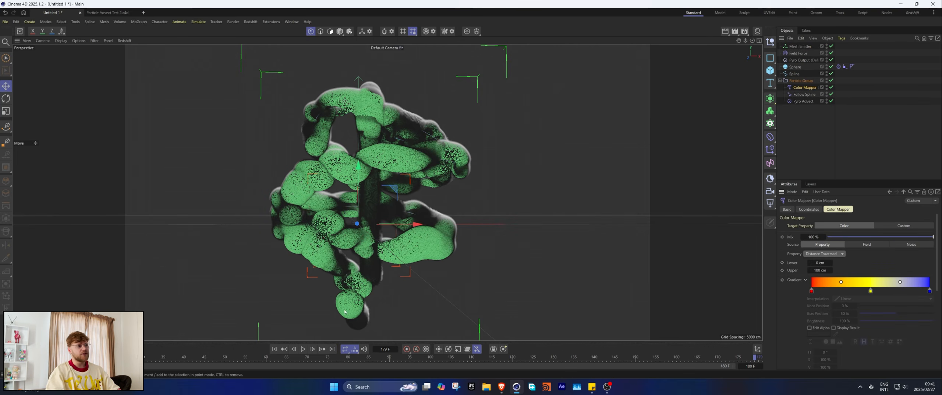
# Step: Replay the simulation from the start and examine the Color Mapper's coloring of the particles
pyautogui.click(274, 349)
pyautogui.click(303, 349)
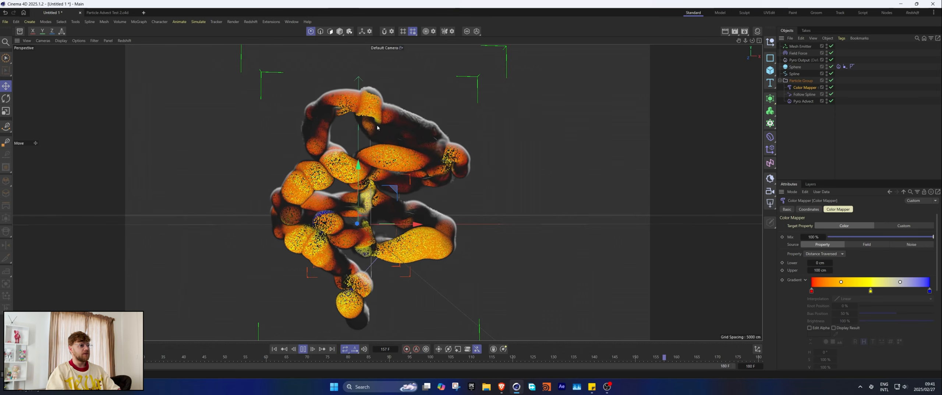
pyautogui.click(302, 352)
pyautogui.keyDown('alt'); pyautogui.moveTo(375, 149); pyautogui.dragTo(405, 182); pyautogui.keyUp('alt')
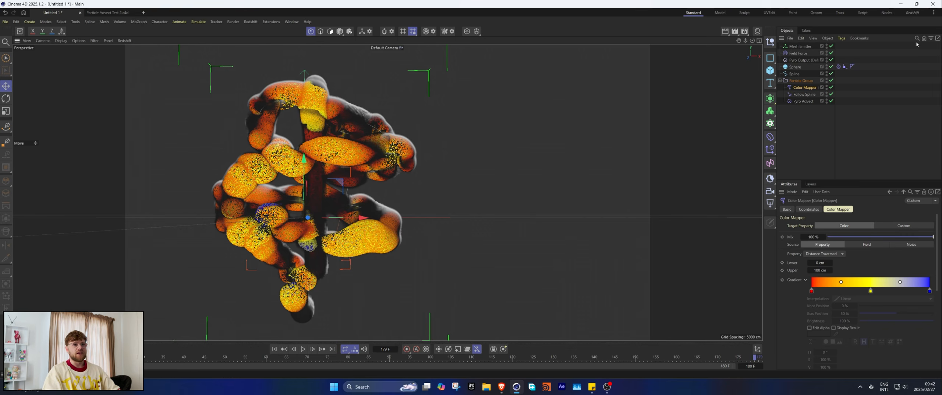
# Step: Disable the Field Force and replay the simulation from the start to compare the motion without it
pyautogui.click(274, 349)
pyautogui.click(303, 349)
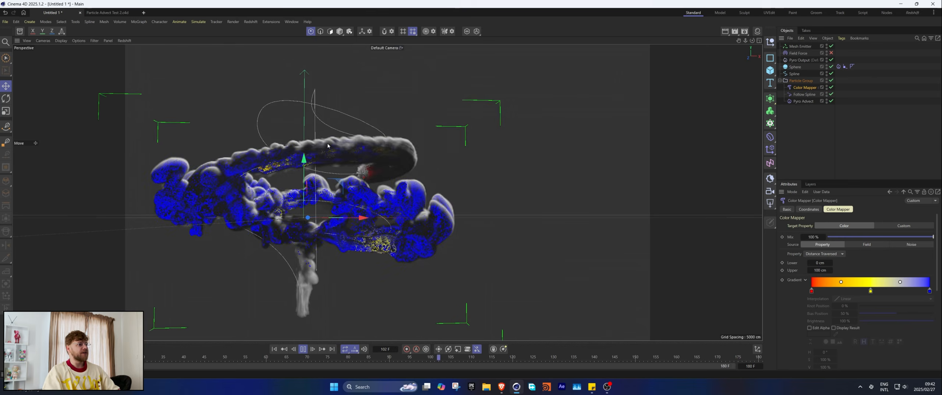
pyautogui.click(304, 349)
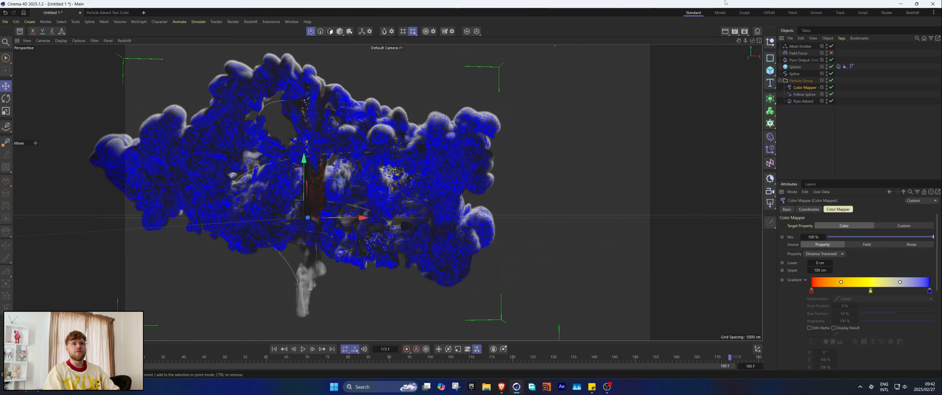
# Step: Re-enable and select the Field Force, and replay the simulation from the start
pyautogui.click(789, 53)
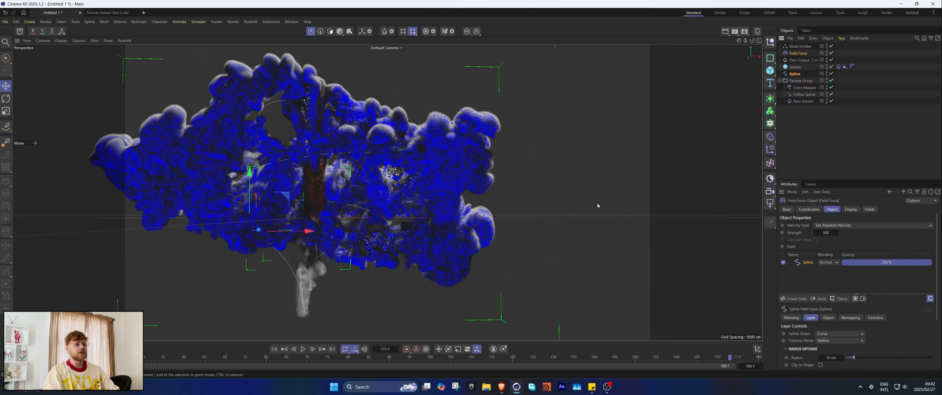
pyautogui.click(275, 348)
pyautogui.press('F8')
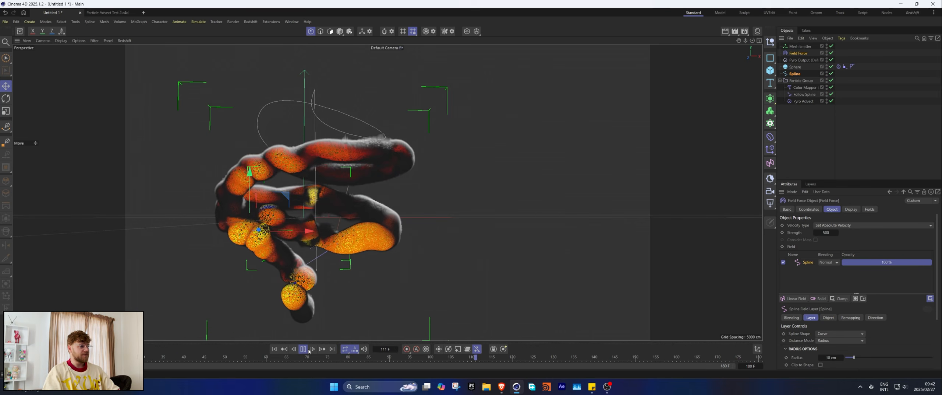
pyautogui.press('F8')
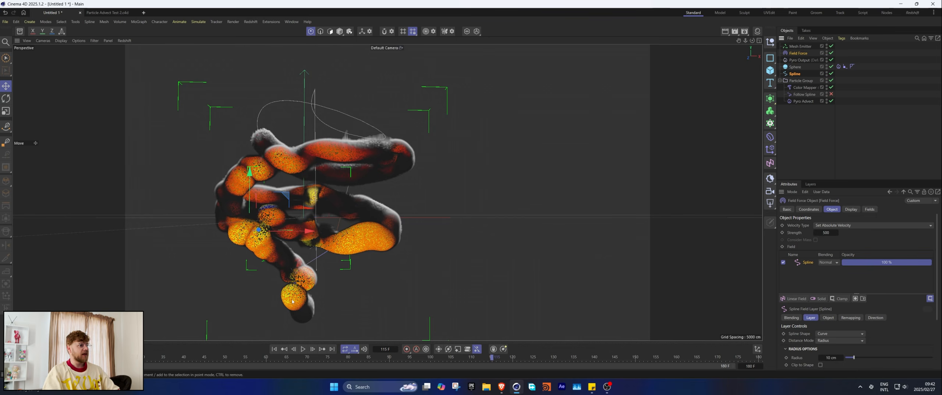
# Step: Replay the simulation with the Follow Spline modifier disabled, and again with it re-enabled, to compare the particle motion
pyautogui.click(275, 349)
pyautogui.press('F8')
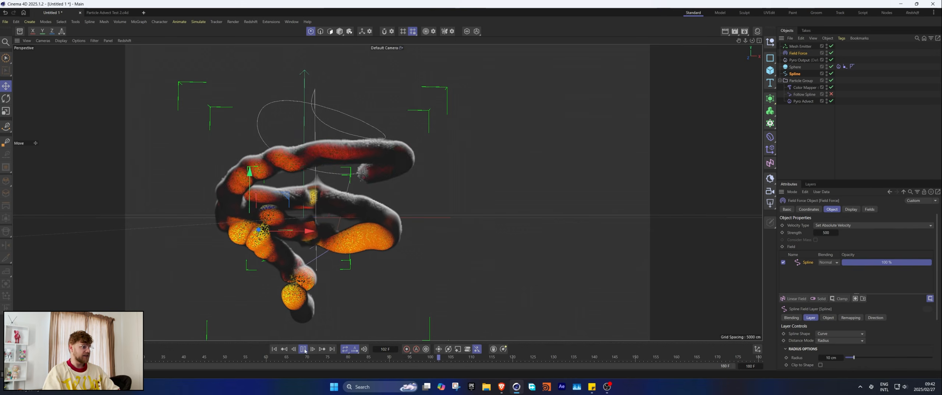
pyautogui.click(831, 93)
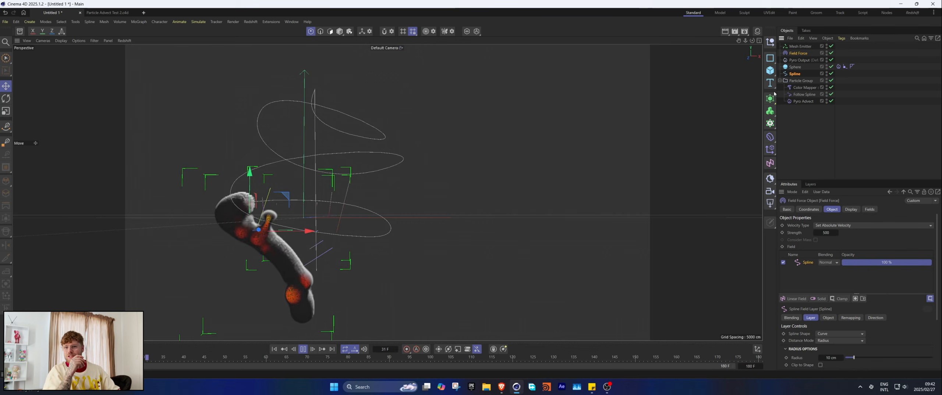
pyautogui.click(303, 349)
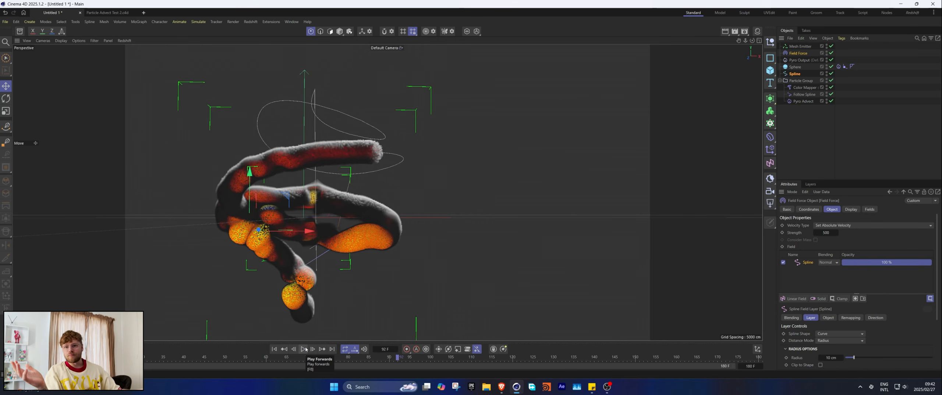
# Step: Switch to the Redshift layout and inspect the dome light material's shader graph in Particle Advect Test 2.c4d
pyautogui.click(908, 16)
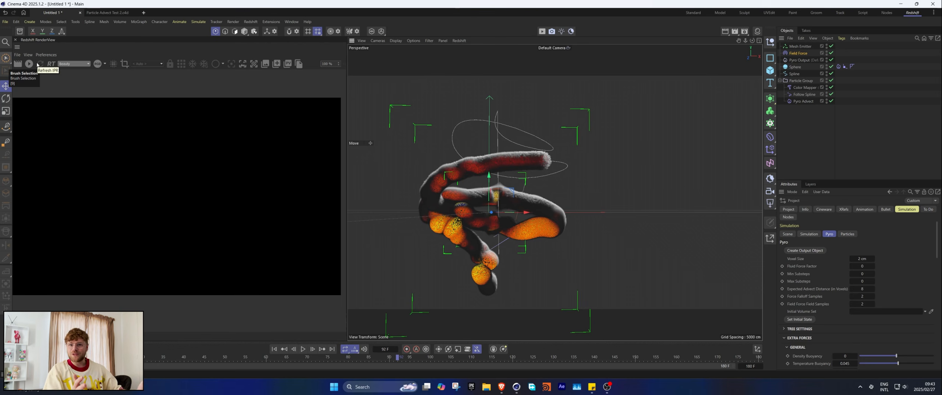
pyautogui.click(117, 13)
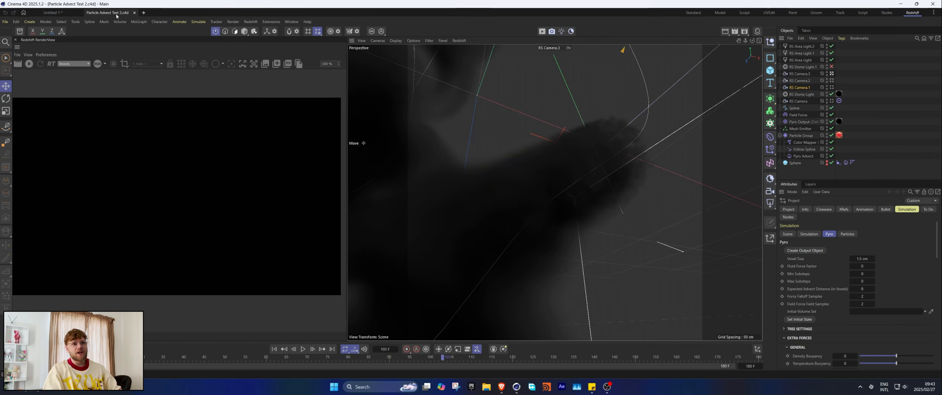
pyautogui.click(839, 94)
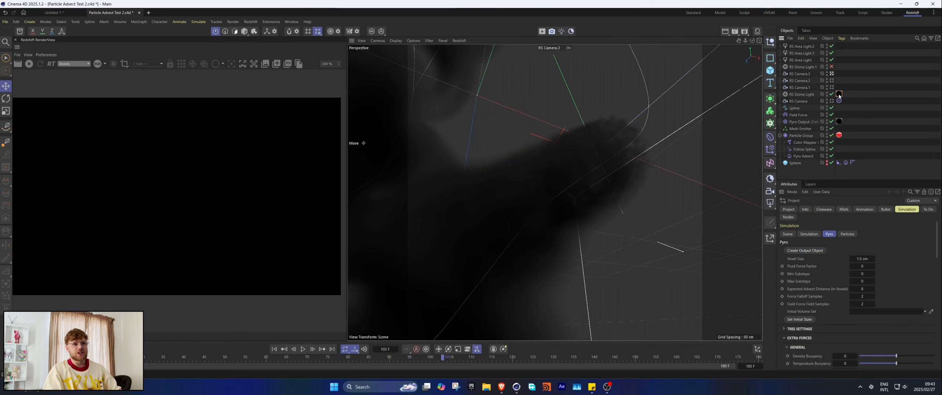
pyautogui.click(757, 31)
pyautogui.click(750, 72)
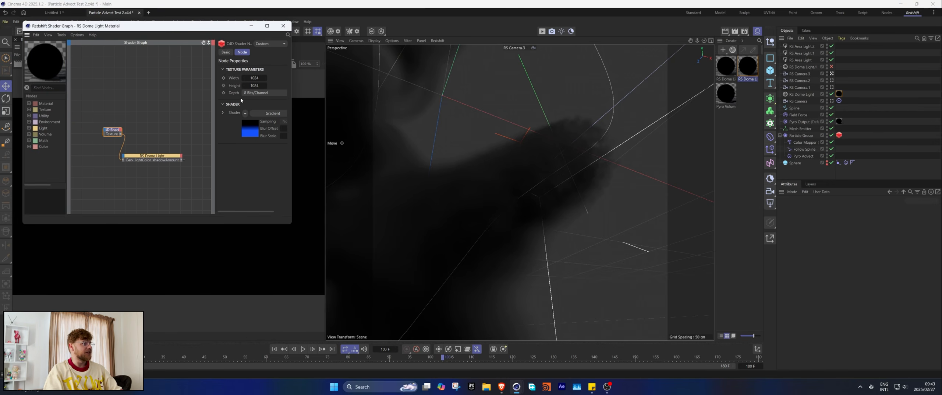
pyautogui.click(283, 25)
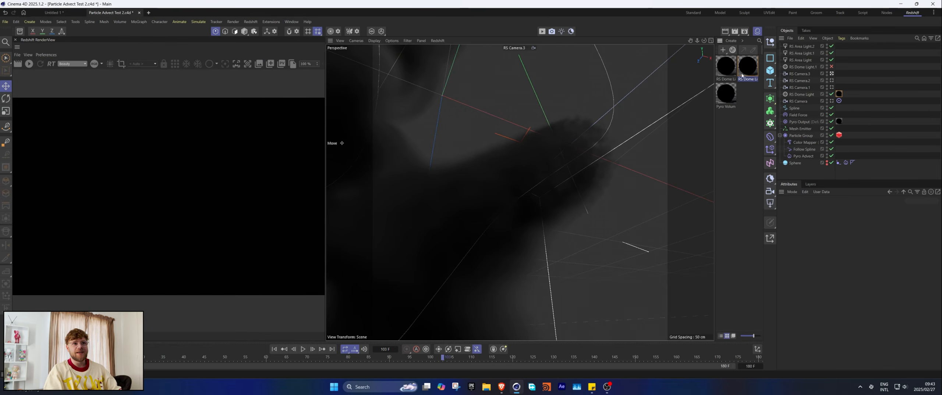
# Step: Copy the RS Dome Light from Particle Advect Test 2.c4d into the Untitled 1 project and start the Redshift preview render
pyautogui.click(45, 12)
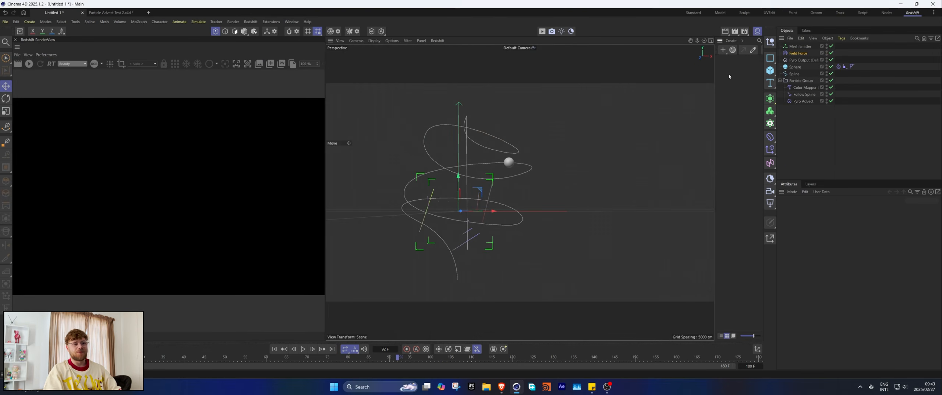
pyautogui.click(109, 13)
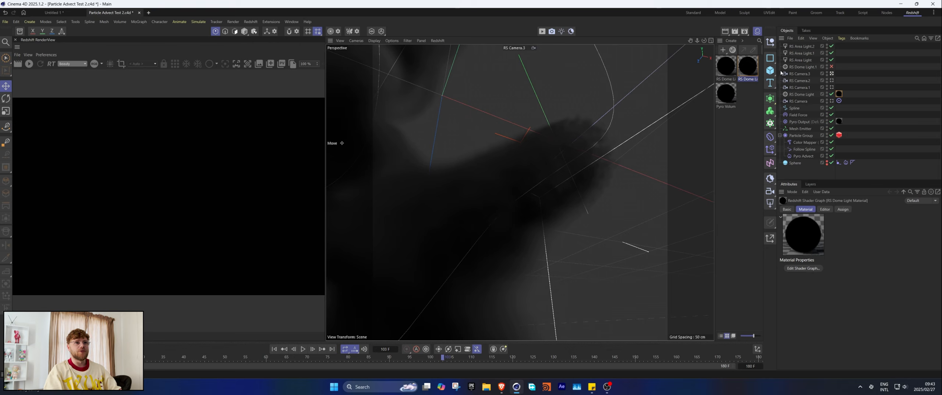
pyautogui.click(791, 94)
pyautogui.click(58, 13)
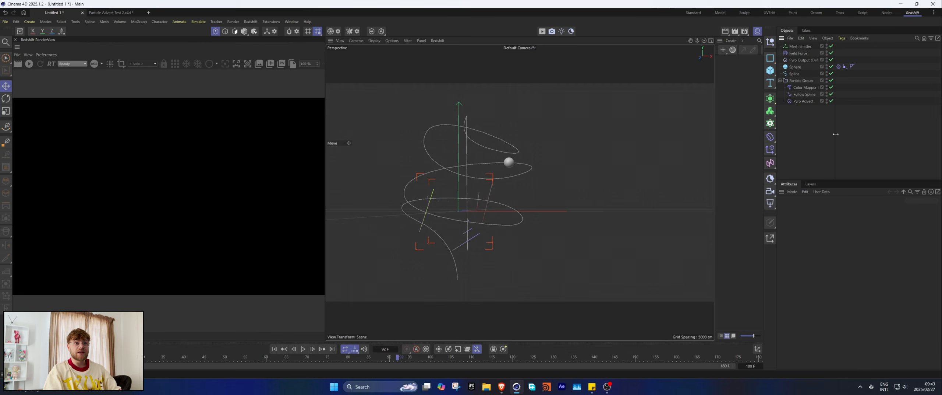
pyautogui.click(110, 12)
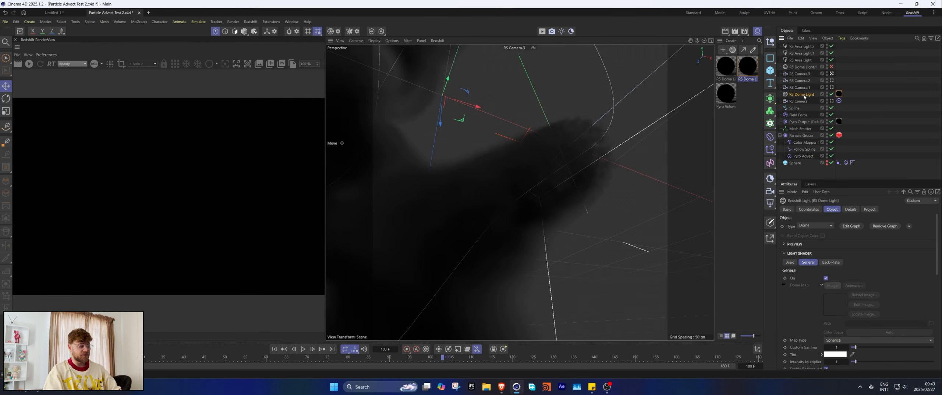
pyautogui.hotkey('ctrl', 'c')
pyautogui.hotkey('ctrl', 'v')
pyautogui.click(70, 13)
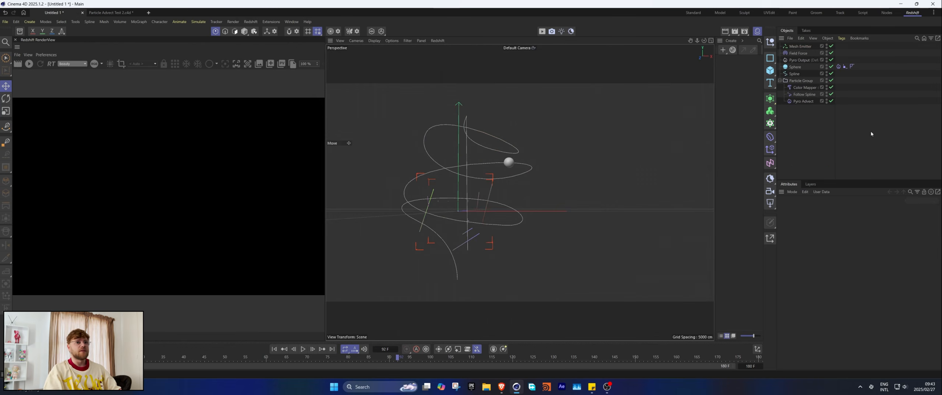
pyautogui.hotkey('ctrl', 'v')
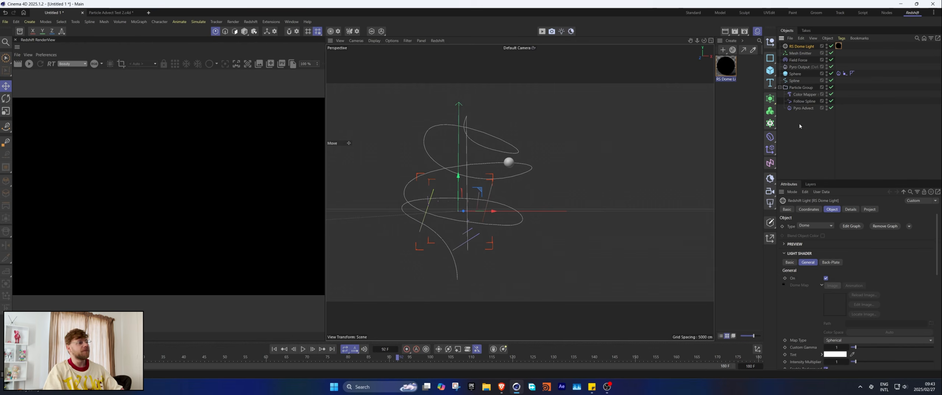
pyautogui.click(29, 63)
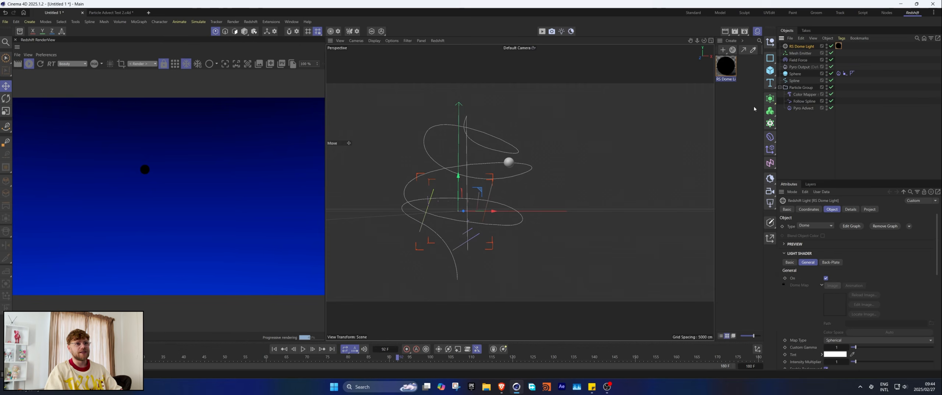
# Step: Open the RS Dome Light material's shader graph and add a C4D Shader node above the existing one
pyautogui.doubleClick(726, 66)
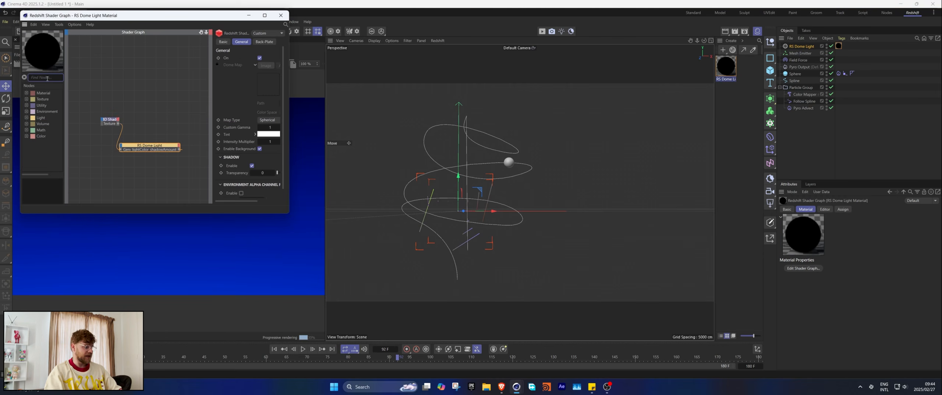
pyautogui.write('c4')
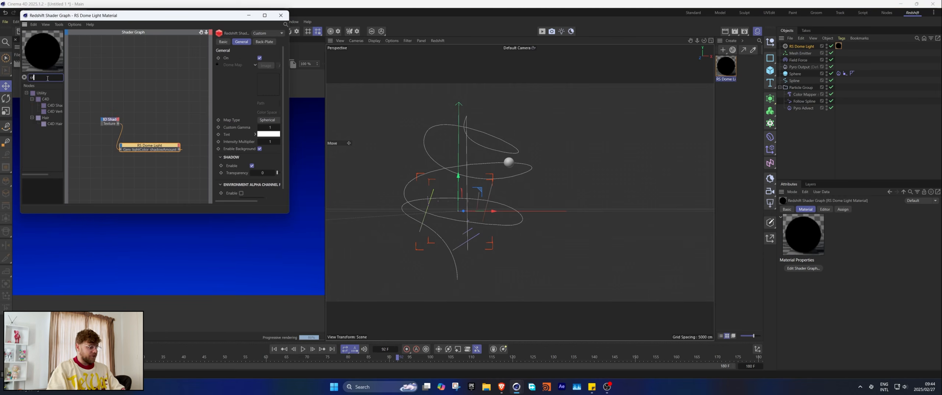
pyautogui.write('d')
pyautogui.moveTo(53, 105); pyautogui.dragTo(108, 99)
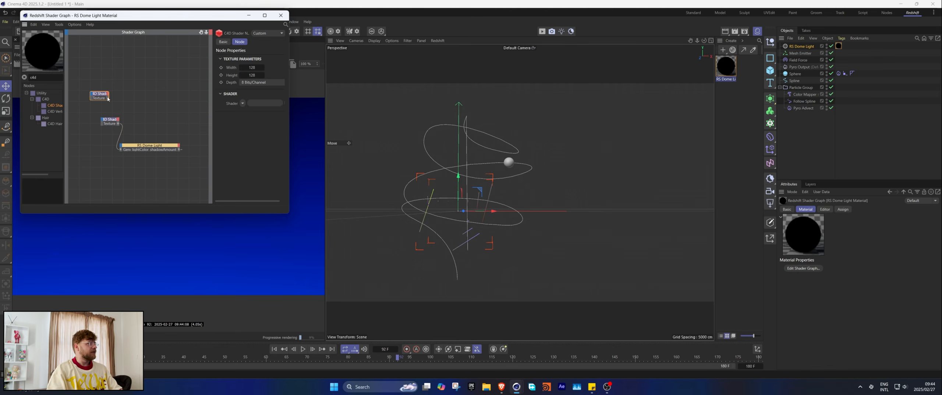
# Step: Load a Gradient shader into the new C4D Shader node and connect its texture output to the RS Dome Light node
pyautogui.click(243, 103)
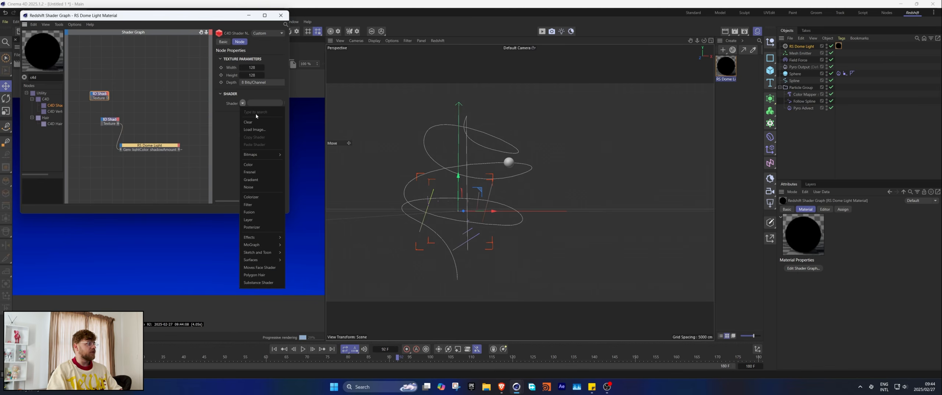
pyautogui.click(260, 180)
pyautogui.moveTo(108, 99); pyautogui.dragTo(118, 124)
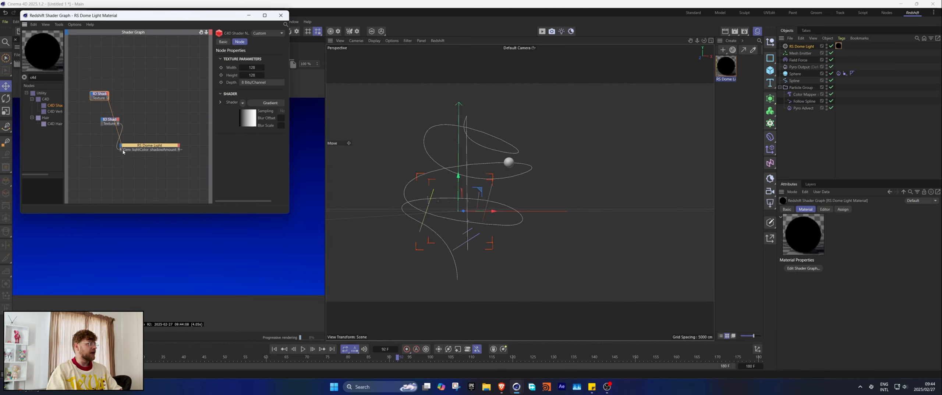
pyautogui.moveTo(120, 151); pyautogui.dragTo(120, 150)
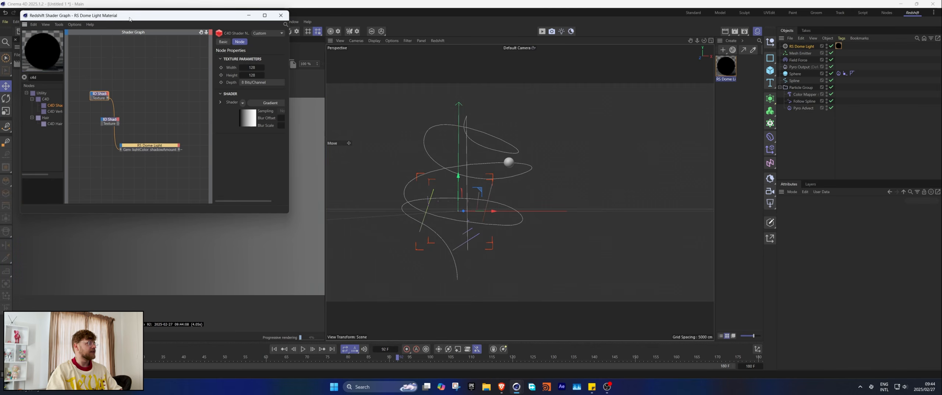
pyautogui.moveTo(129, 15); pyautogui.dragTo(395, 52)
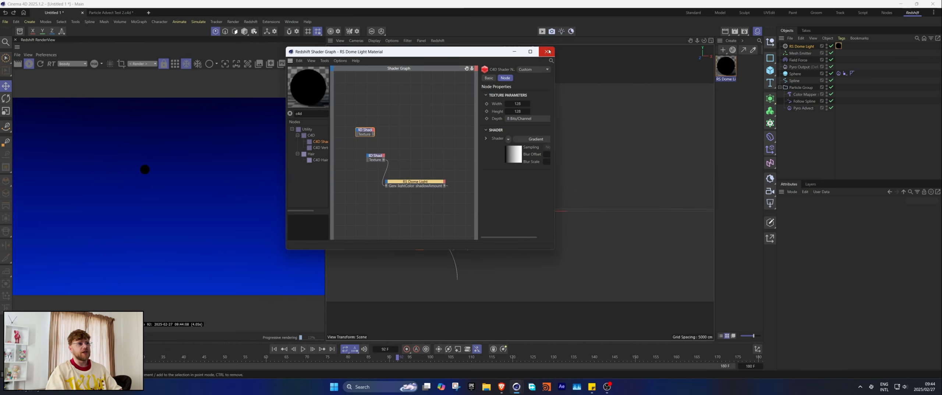
# Step: Check the RS Dome Light's object settings and its graph, and close the shader graph window
pyautogui.click(825, 49)
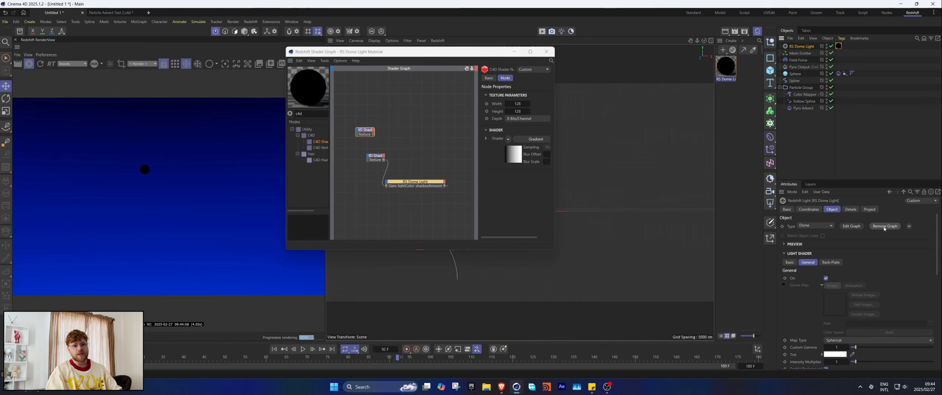
pyautogui.click(850, 226)
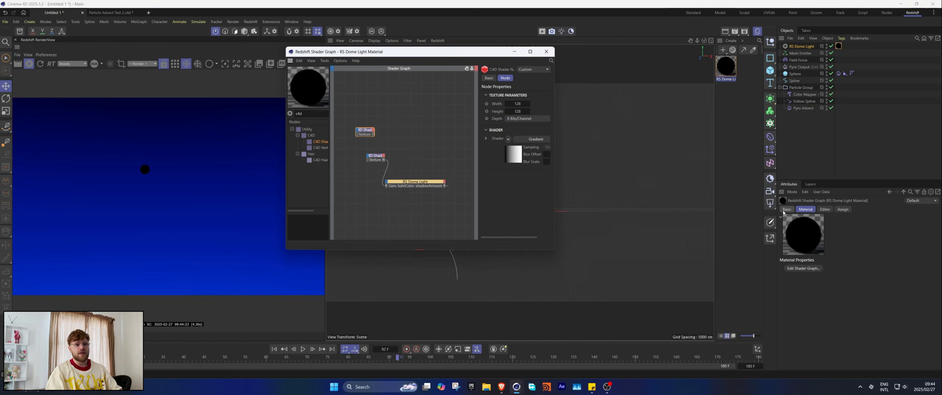
pyautogui.click(546, 52)
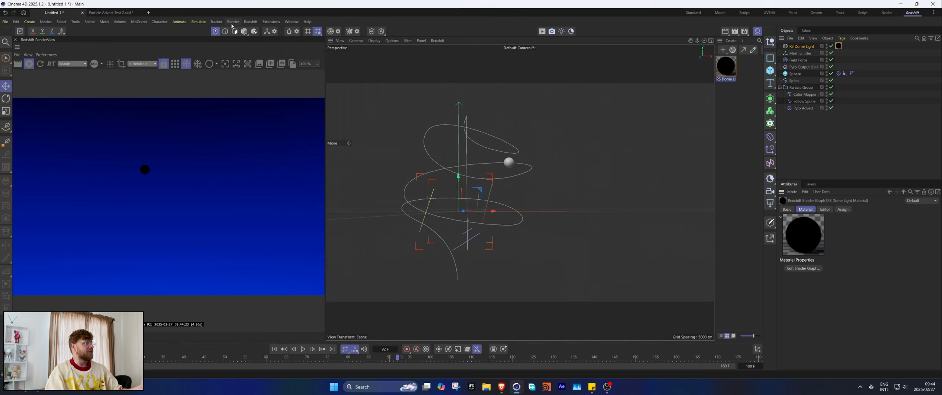
# Step: Add a second Redshift dome light and give it a node graph
pyautogui.click(251, 21)
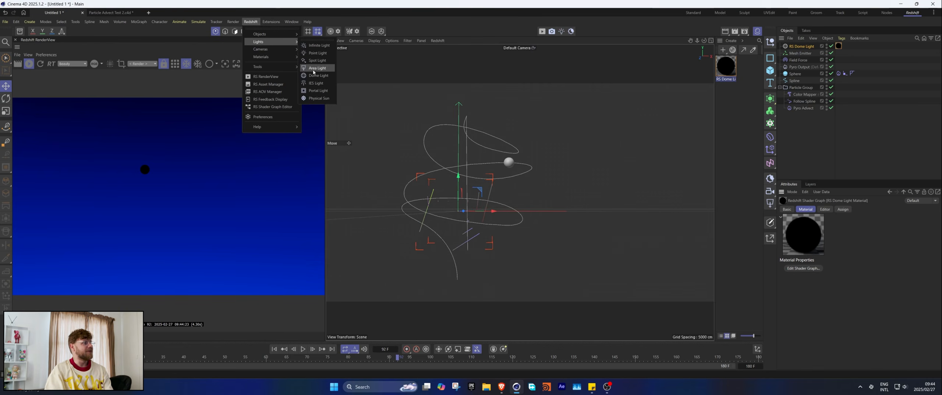
pyautogui.click(317, 71)
pyautogui.click(882, 225)
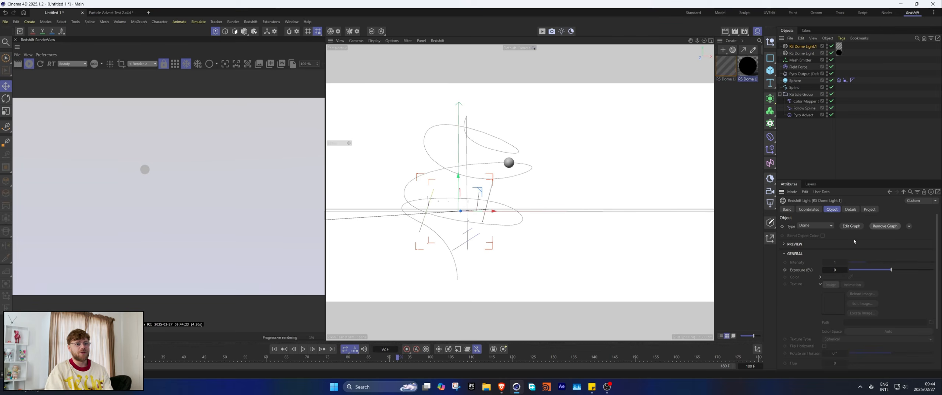
# Step: Add a Ramp node to the new dome light's material and connect its outColor to the Output's Light input
pyautogui.doubleClick(722, 65)
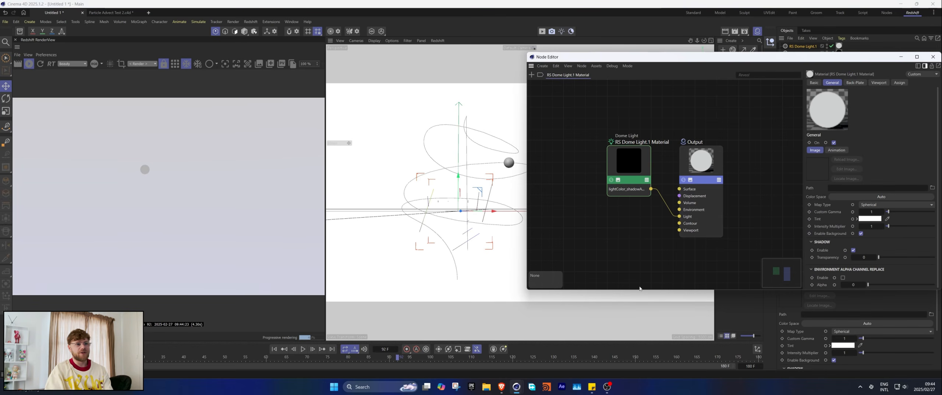
pyautogui.doubleClick(588, 236)
pyautogui.write('ramp')
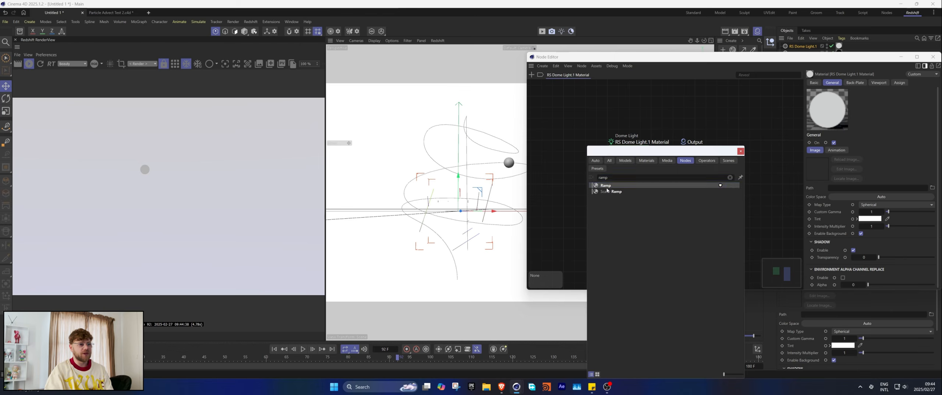
pyautogui.press('Return')
pyautogui.moveTo(609, 244); pyautogui.dragTo(691, 218)
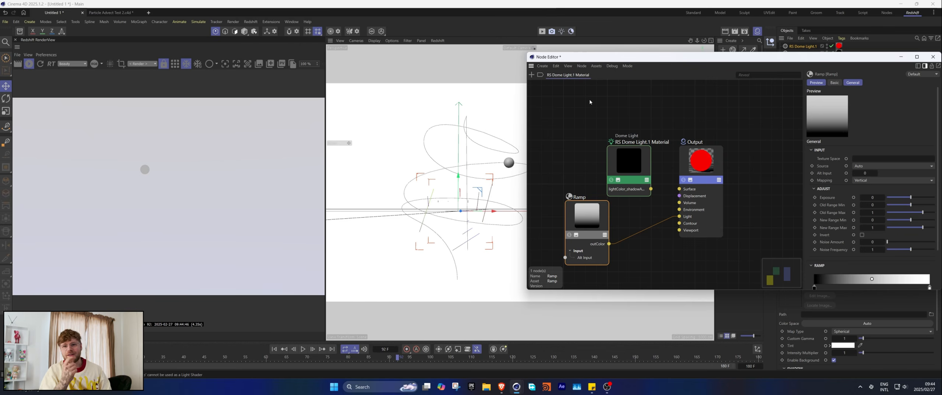
# Step: Close the node editor and delete the second dome light together with its material
pyautogui.click(933, 56)
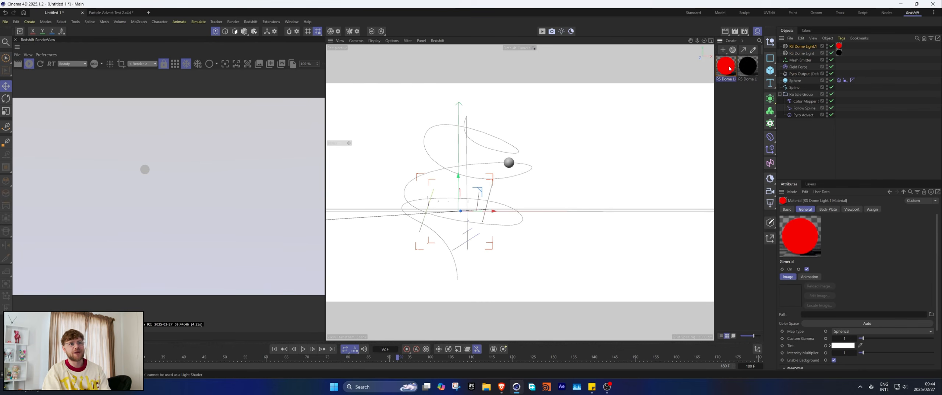
pyautogui.press('Delete')
pyautogui.click(803, 47)
pyautogui.press('Delete')
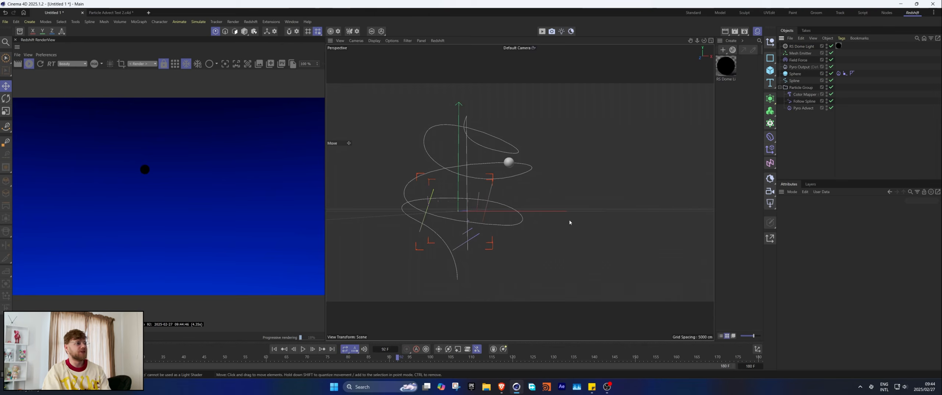
# Step: Play the simulation from frame 0, stop it at frame 100, and restart the Redshift preview render
pyautogui.click(726, 66)
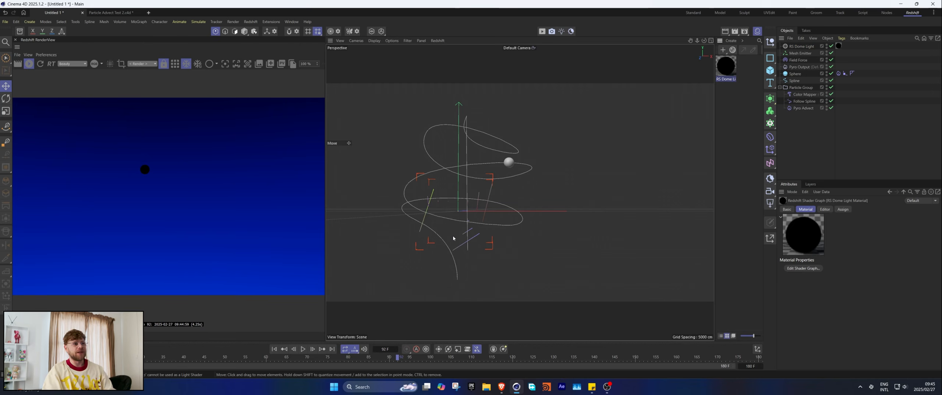
pyautogui.keyDown('alt'); pyautogui.moveTo(520, 193); pyautogui.dragTo(567, 192, button='middle'); pyautogui.keyUp('alt')
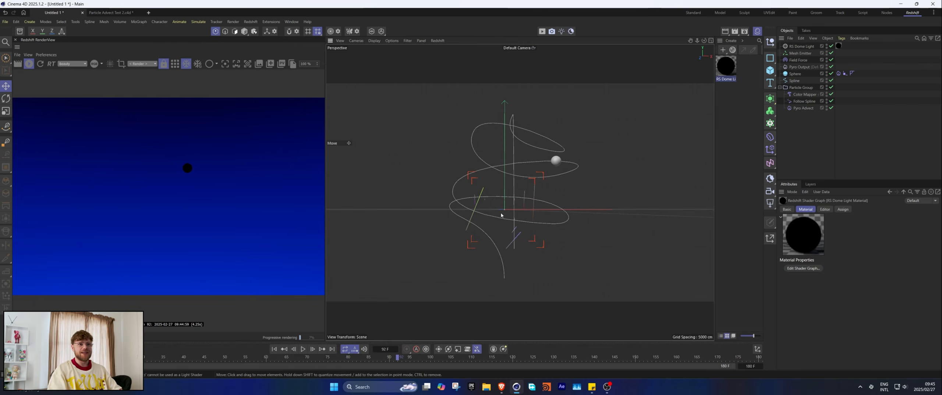
pyautogui.click(274, 349)
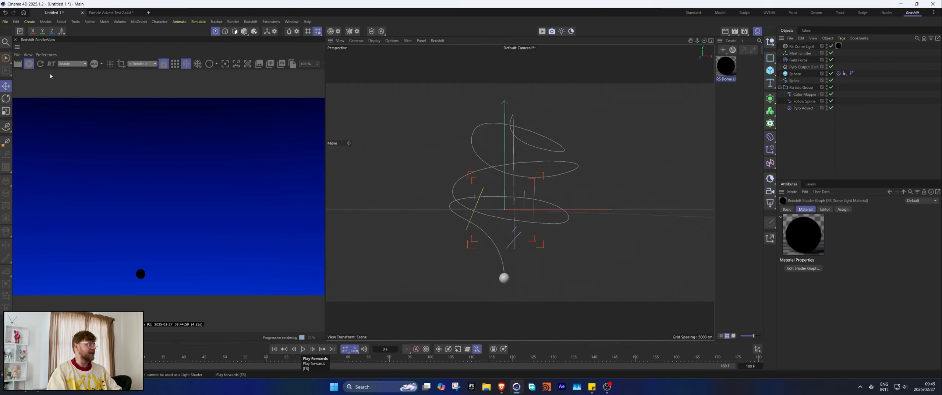
pyautogui.click(303, 348)
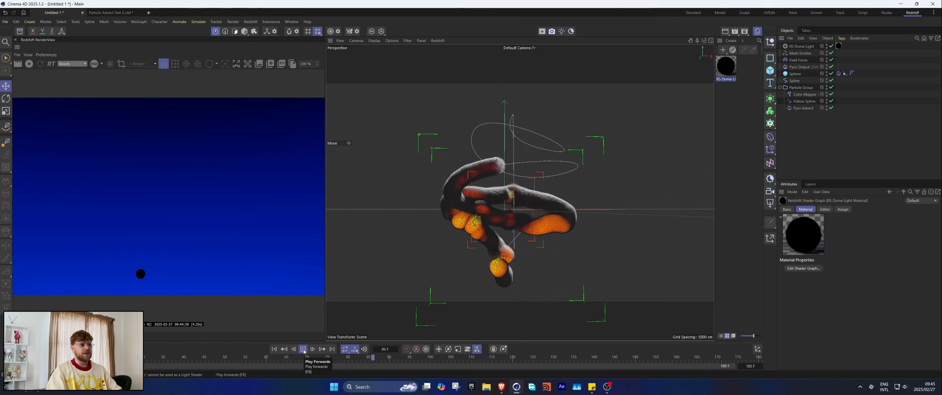
pyautogui.click(303, 349)
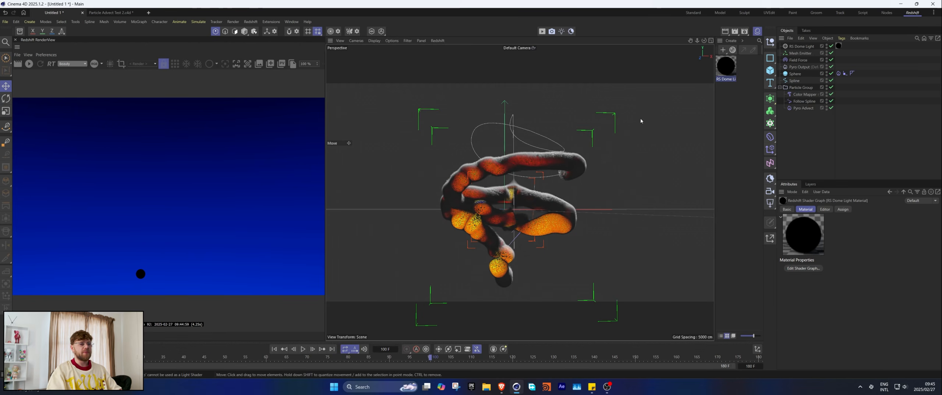
pyautogui.click(29, 63)
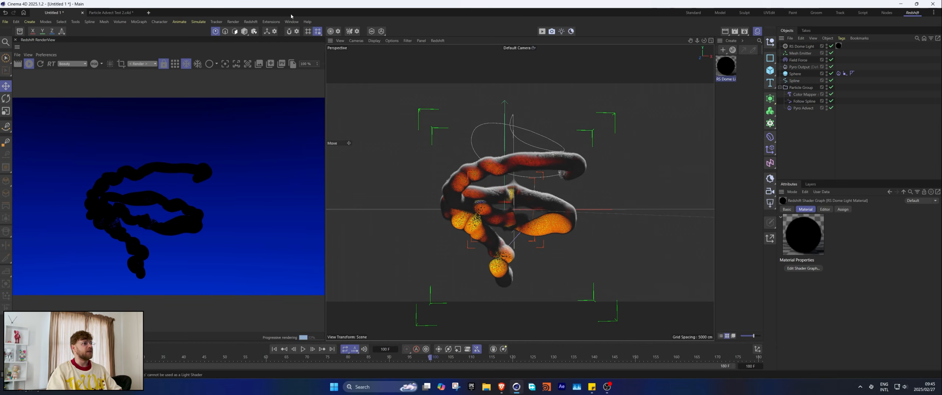
# Step: Add a second Redshift dome light and disable its environment Background
pyautogui.click(251, 21)
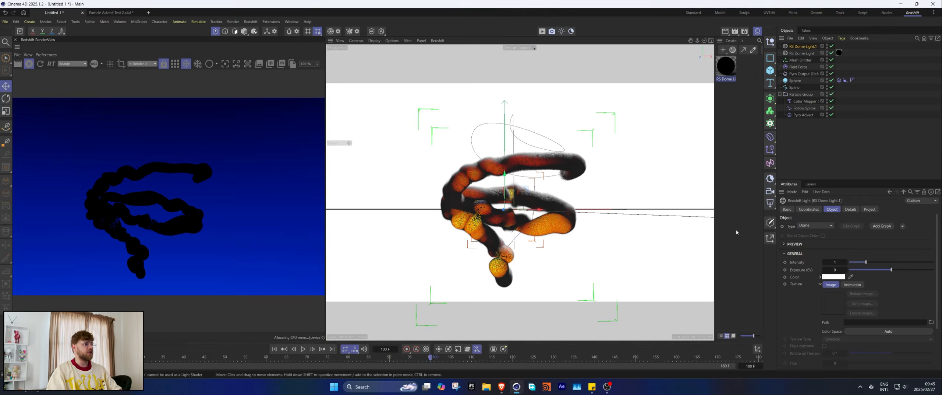
pyautogui.click(318, 76)
pyautogui.scroll(-2, 821, 334)
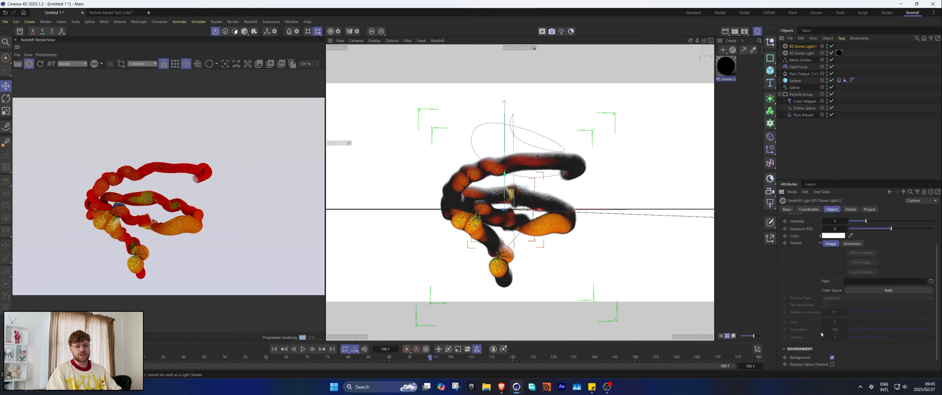
pyautogui.click(833, 357)
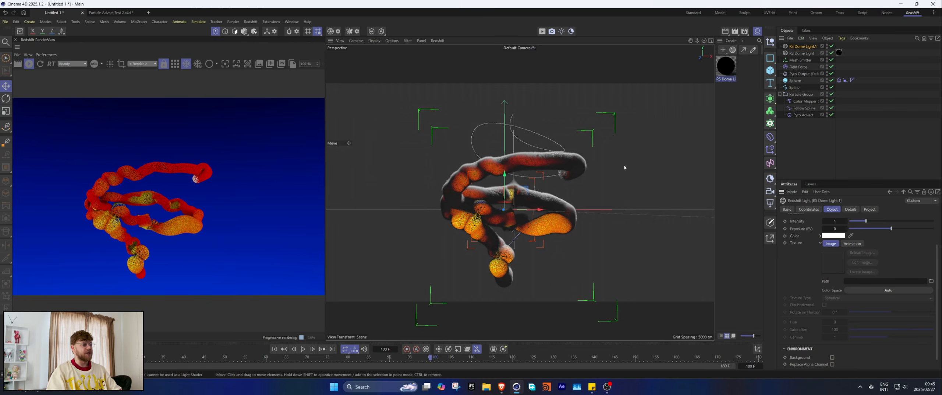
# Step: Review the contribution details of the original gradient RS Dome Light
pyautogui.click(794, 54)
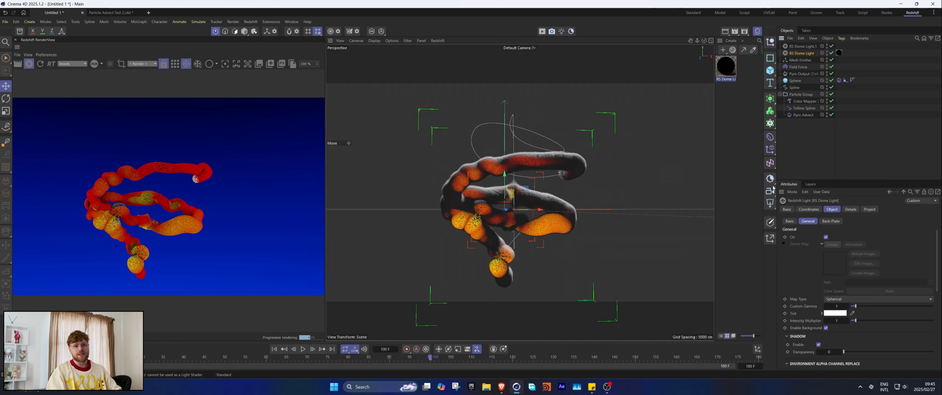
pyautogui.click(850, 209)
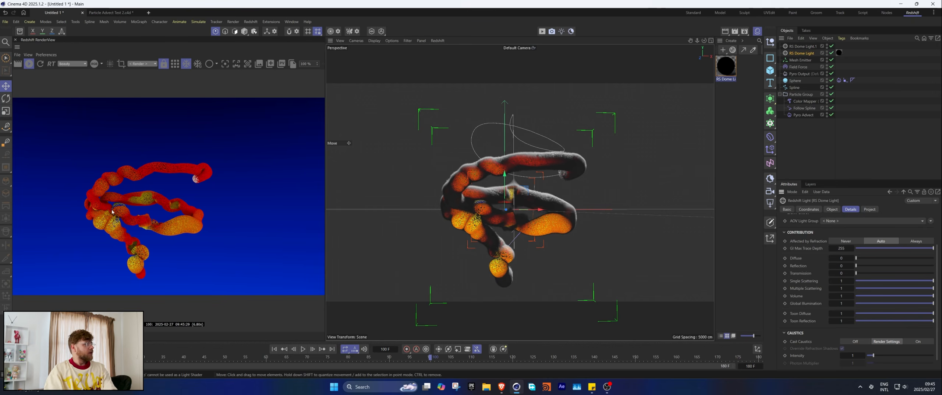
# Step: Add an RS Object tag to the Particle Group and set its particle mode to Optimized Spheres
pyautogui.rightClick(799, 94)
pyautogui.moveTo(887, 142)
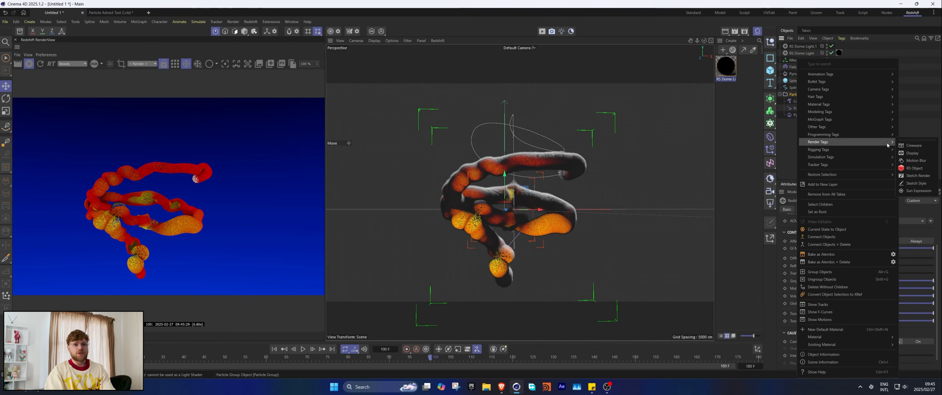
pyautogui.click(914, 168)
pyautogui.click(846, 233)
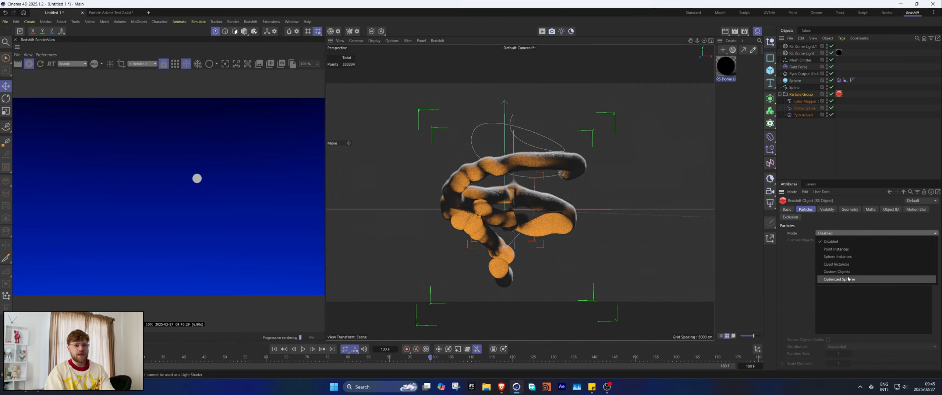
pyautogui.click(848, 279)
# Step: Set the Particle Group's Redshift particle Scale Multiplier to 0.5 and check the particle size in the render
pyautogui.scroll(2, 112, 242)
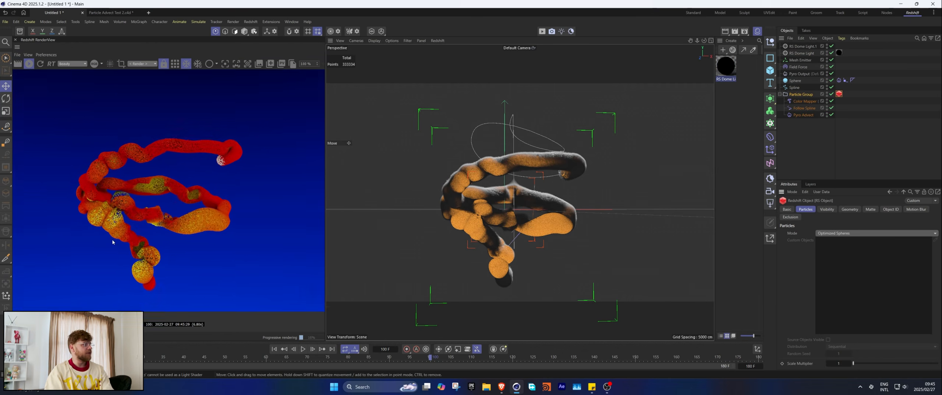
pyautogui.scroll(8, 113, 242)
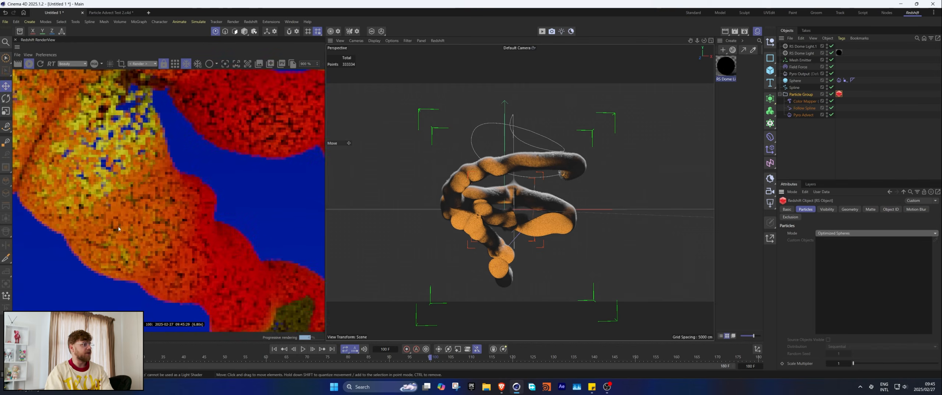
pyautogui.scroll(-2, 118, 229)
pyautogui.doubleClick(840, 365)
pyautogui.write('0.5')
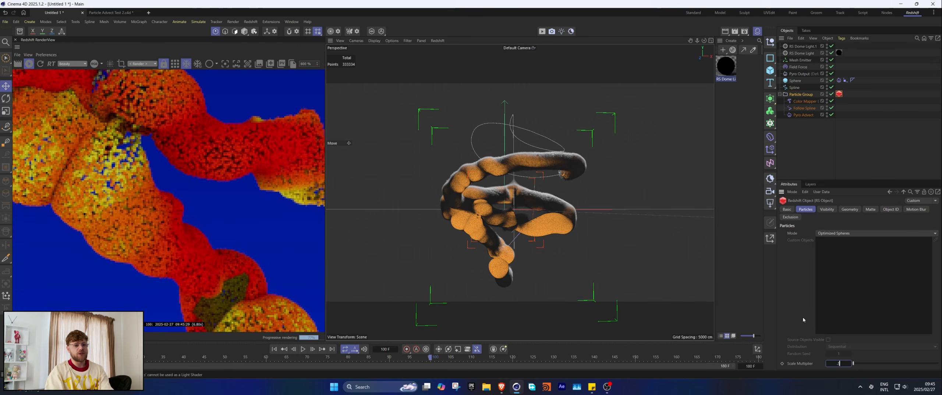
pyautogui.press('Return')
pyautogui.scroll(-6, 136, 244)
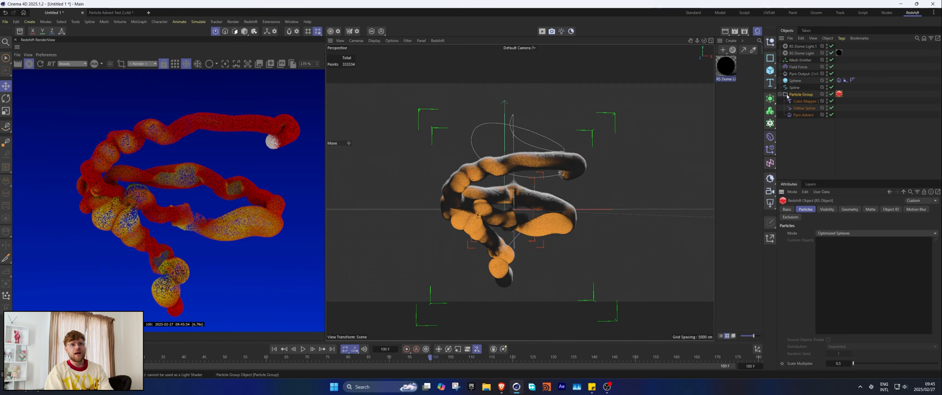
# Step: Review the Mesh Emitter's emission settings against the rendered particles
pyautogui.click(801, 59)
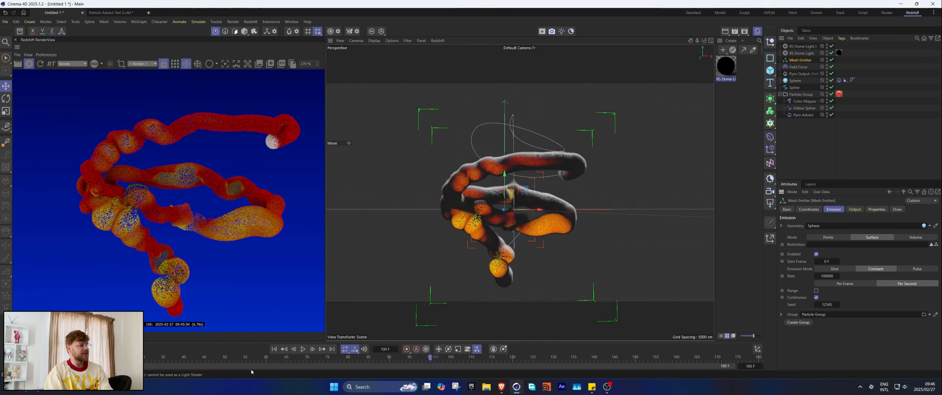
pyautogui.scroll(-3, 159, 230)
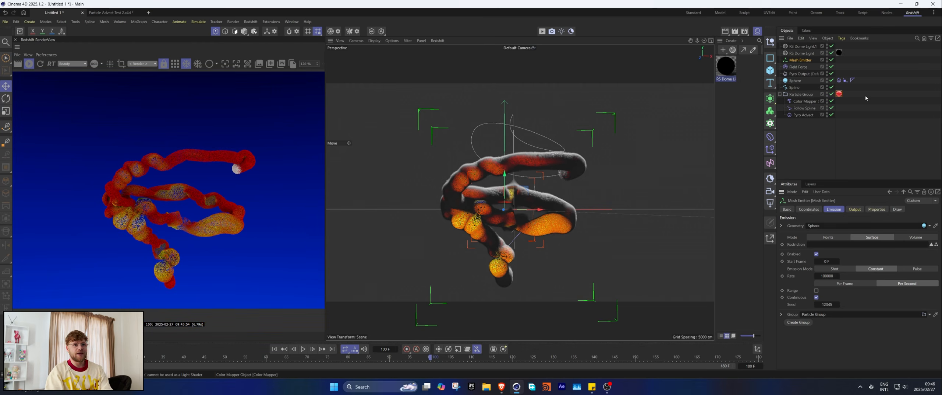
# Step: Load the Sky 3 gradient preset into the Particle Group's Color Mapper
pyautogui.click(804, 102)
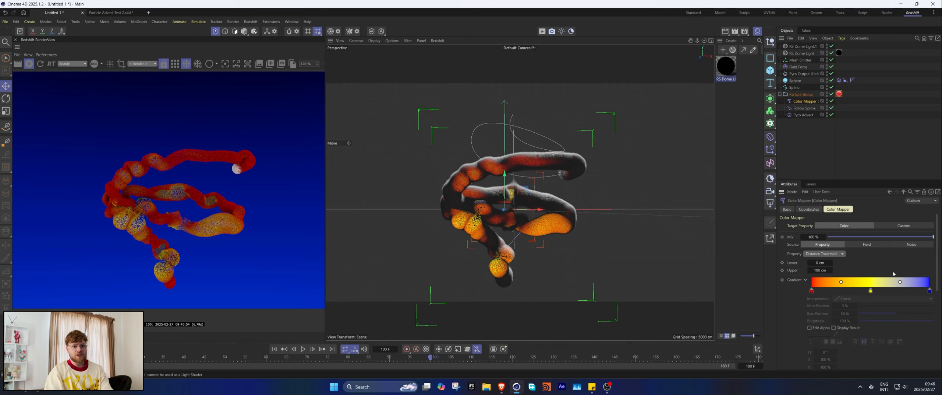
pyautogui.scroll(-3, 830, 320)
pyautogui.click(828, 294)
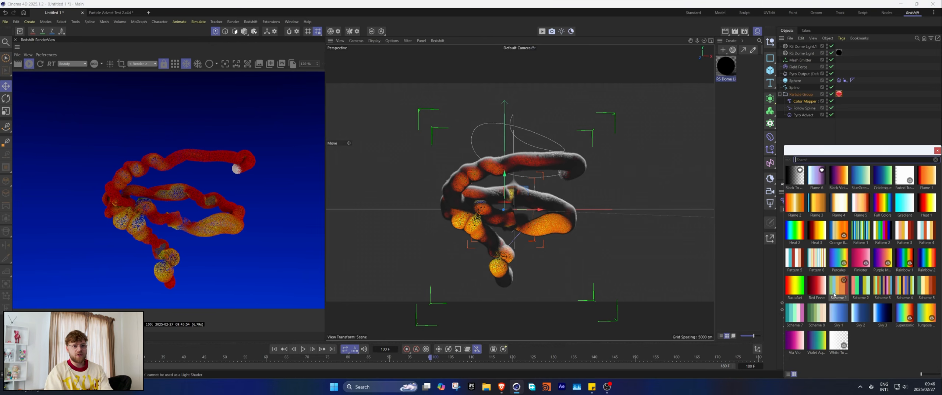
pyautogui.click(878, 314)
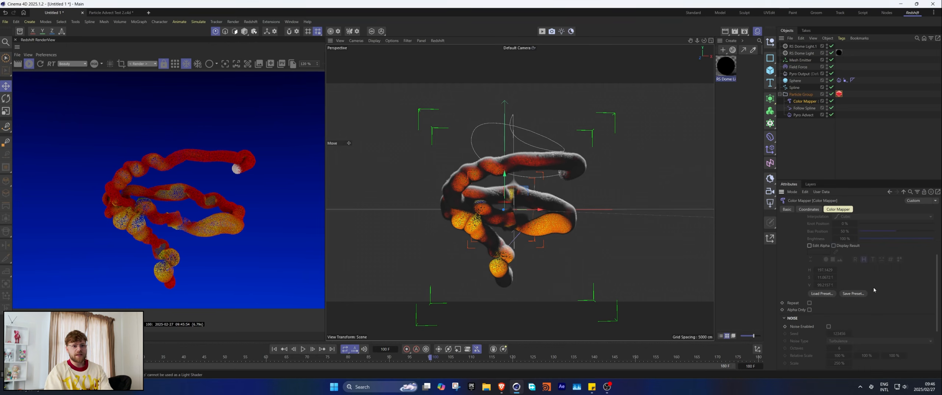
# Step: Remove the black end knot from the Color Mapper gradient and distribute the remaining four knots evenly
pyautogui.moveTo(822, 290); pyautogui.dragTo(820, 302)
pyautogui.click(899, 291)
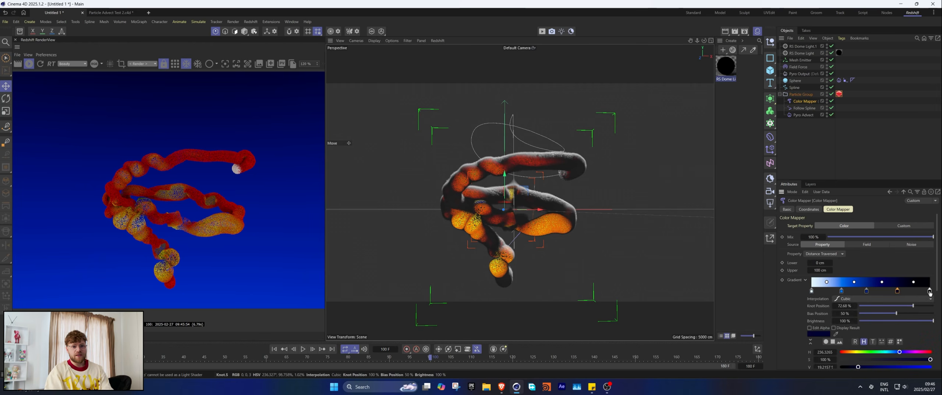
pyautogui.moveTo(930, 291)
pyautogui.mouseDown()
pyautogui.moveTo(927, 304)
pyautogui.moveTo(931, 294)
pyautogui.mouseUp()
pyautogui.moveTo(867, 291); pyautogui.dragTo(848, 291)
pyautogui.click(812, 291)
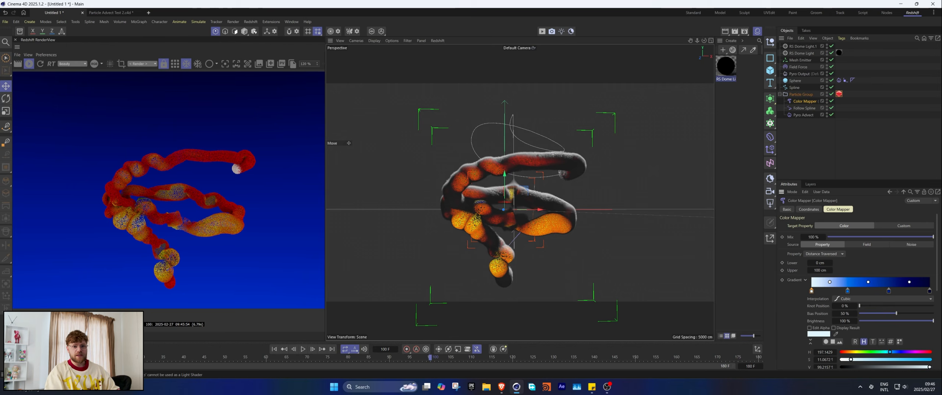
pyautogui.keyDown('shift'); pyautogui.click(931, 292); pyautogui.keyUp('shift')
pyautogui.rightClick(889, 291)
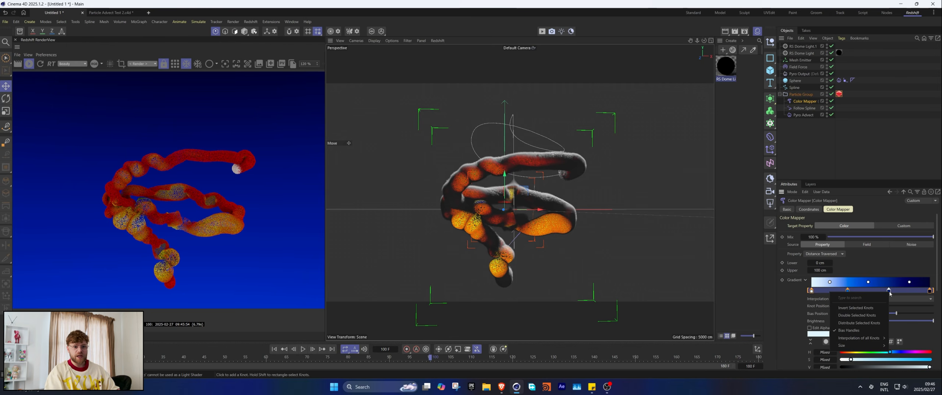
pyautogui.click(859, 322)
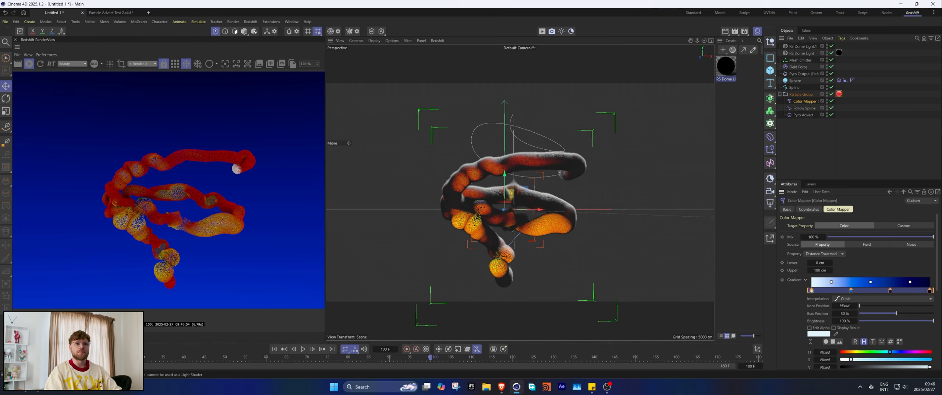
# Step: Create a Redshift Pyro Volume material and assign it to the Pyro Output object
pyautogui.click(742, 41)
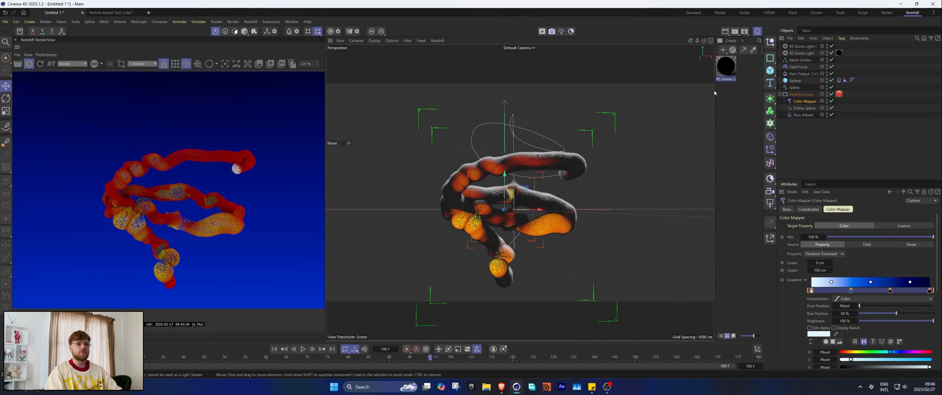
pyautogui.click(731, 40)
pyautogui.moveTo(747, 61)
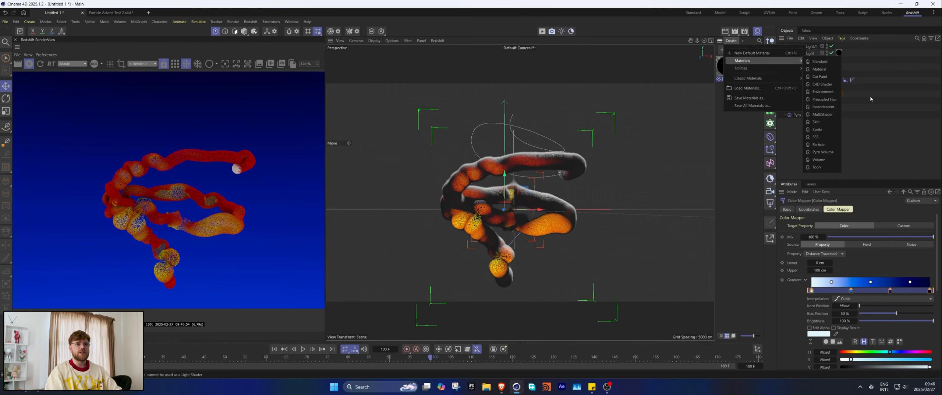
pyautogui.click(825, 152)
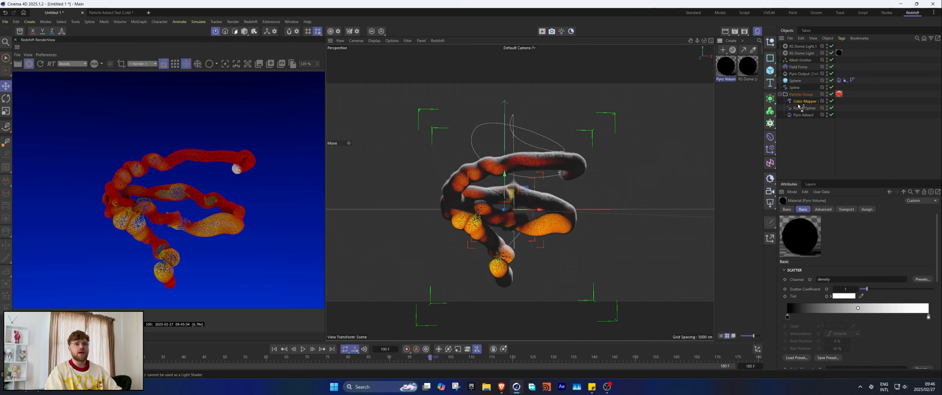
pyautogui.moveTo(811, 74); pyautogui.dragTo(812, 73)
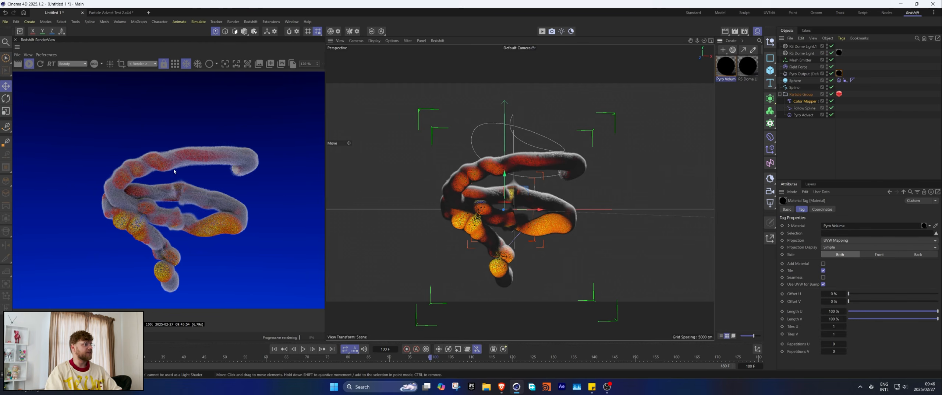
# Step: Set the Pyro Volume material's density remap New Max to 1.9 and its Scatter Coefficient to 2.52
pyautogui.doubleClick(726, 67)
pyautogui.click(850, 87)
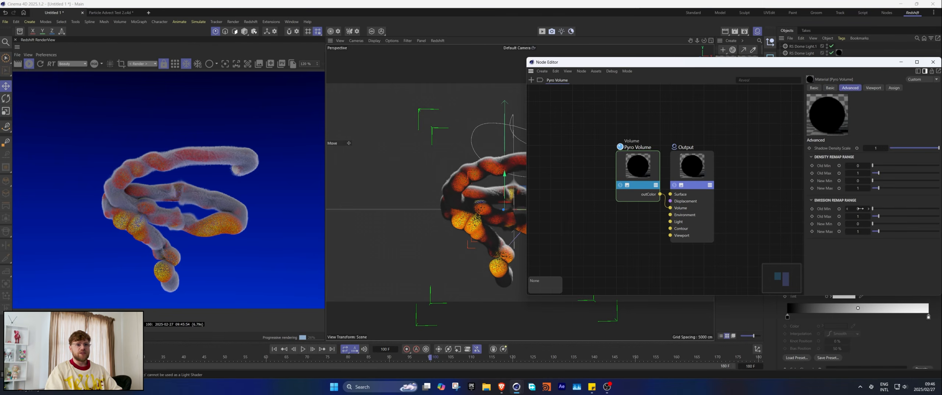
pyautogui.moveTo(879, 188)
pyautogui.mouseDown()
pyautogui.moveTo(893, 189)
pyautogui.moveTo(883, 189)
pyautogui.mouseUp()
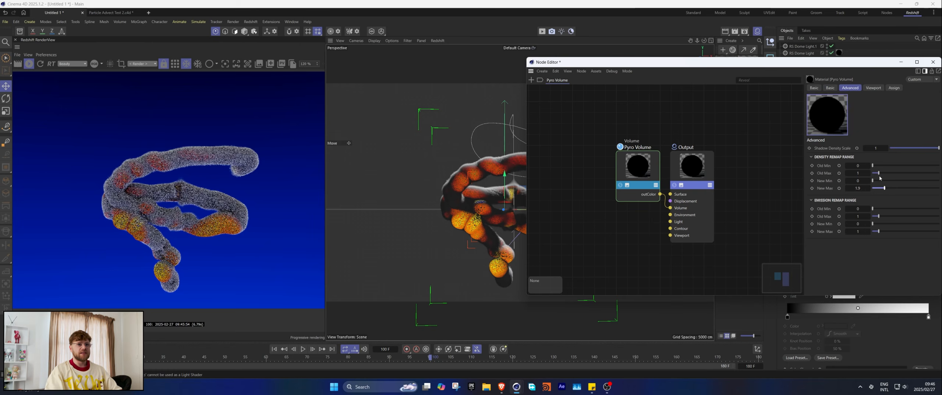
pyautogui.click(830, 87)
pyautogui.moveTo(895, 170); pyautogui.dragTo(900, 169)
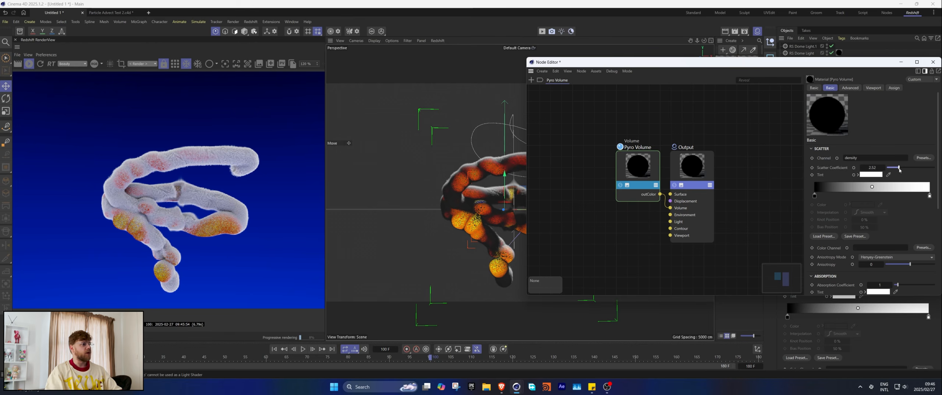
# Step: Reduce the Pyro Volume material's density remap New Max to 0.43 and close its node editor
pyautogui.click(851, 88)
pyautogui.moveTo(882, 190); pyautogui.dragTo(876, 189)
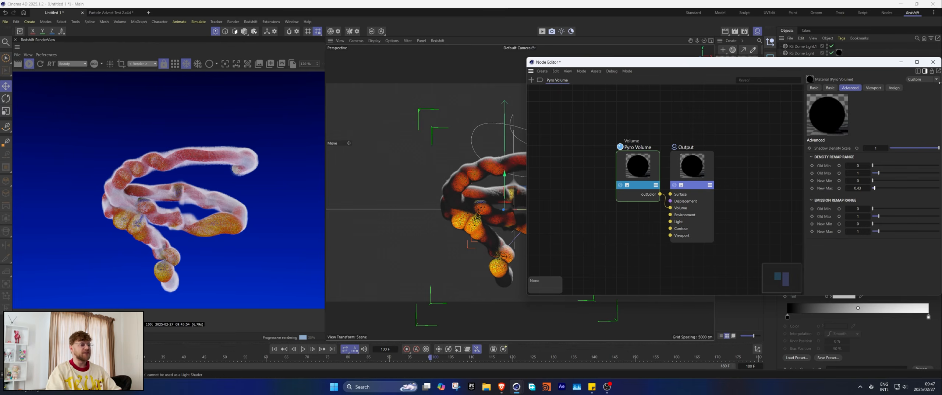
pyautogui.click(932, 63)
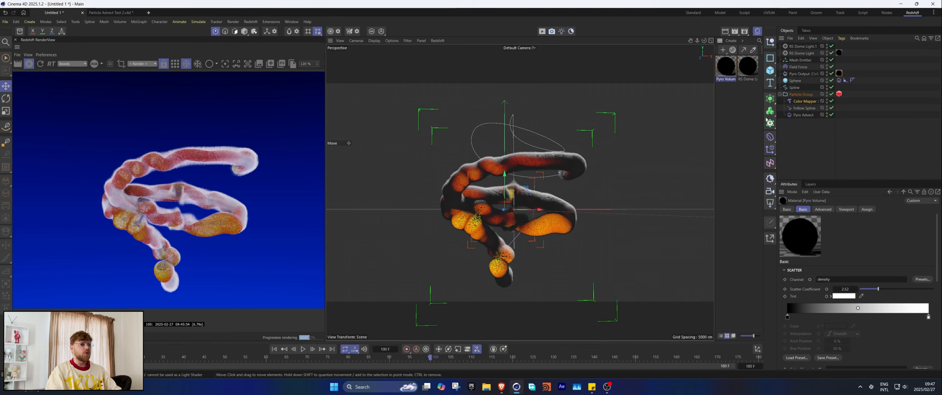
# Step: Delete the extra RS Dome Light that has no gradient background assigned
pyautogui.click(803, 47)
pyautogui.press('Delete')
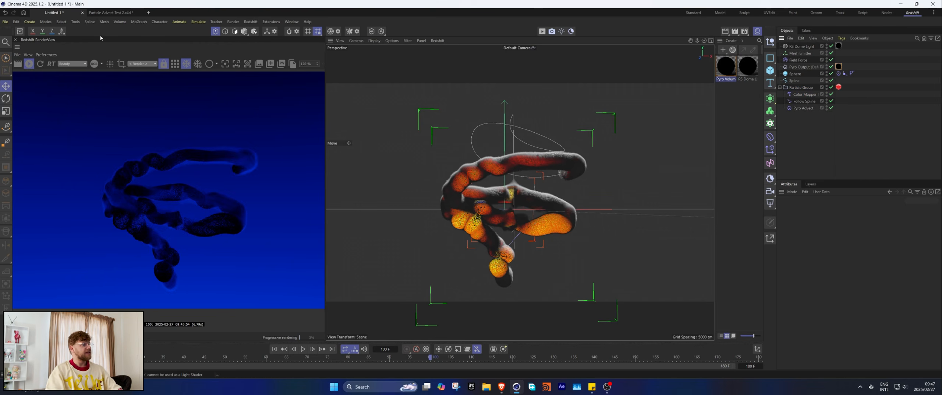
pyautogui.scroll(-1, 133, 222)
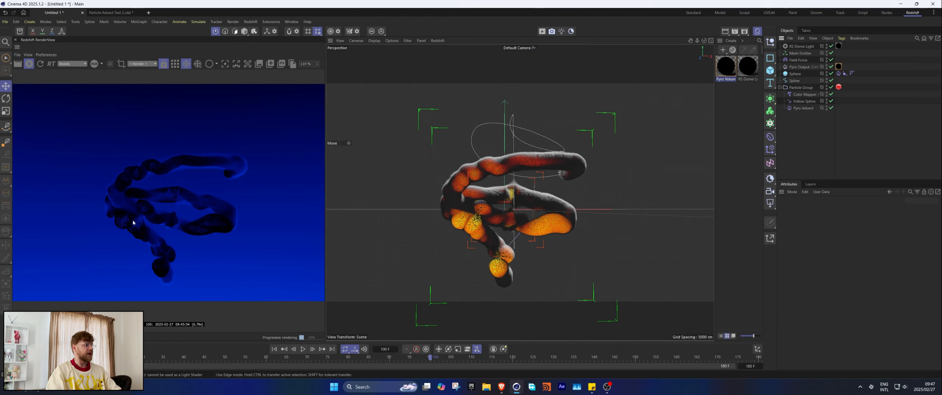
pyautogui.click(250, 21)
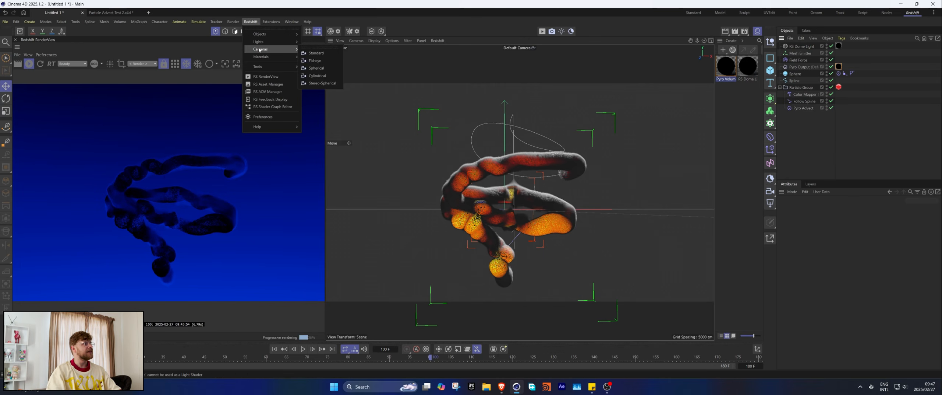
# Step: Pause the live render, play the simulation up to frame 171, and restart the render there
pyautogui.click(29, 66)
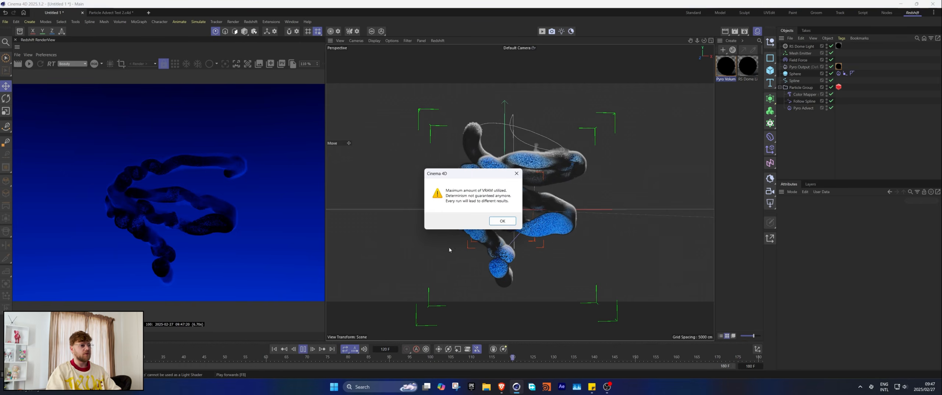
pyautogui.click(496, 223)
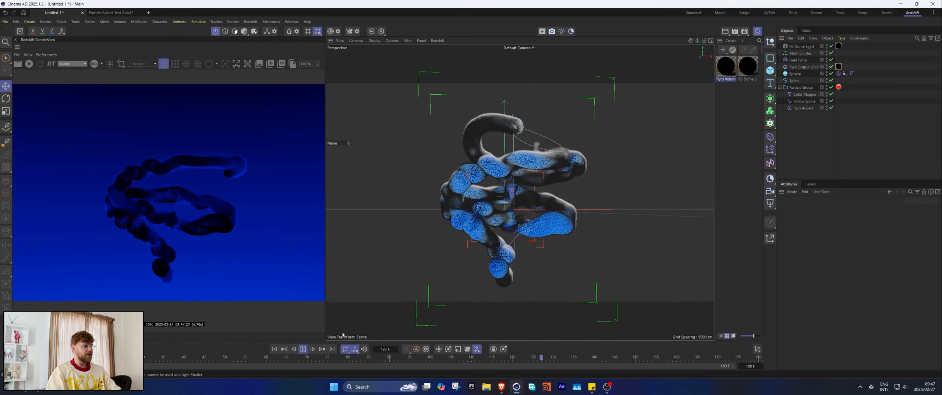
pyautogui.click(304, 348)
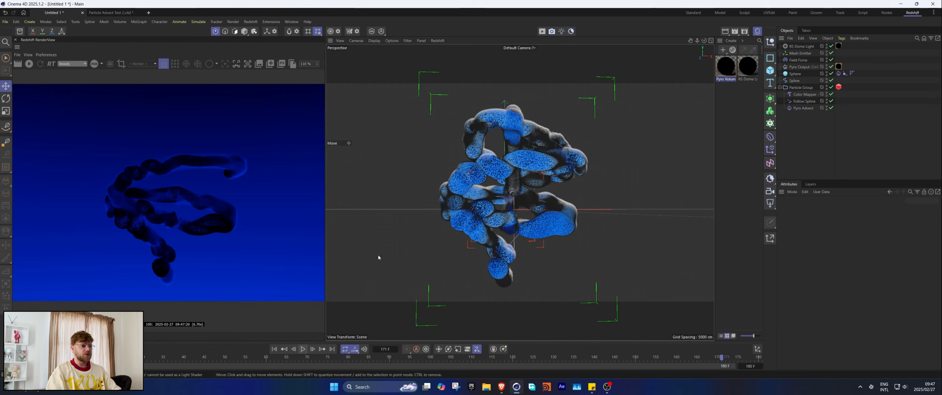
pyautogui.click(29, 64)
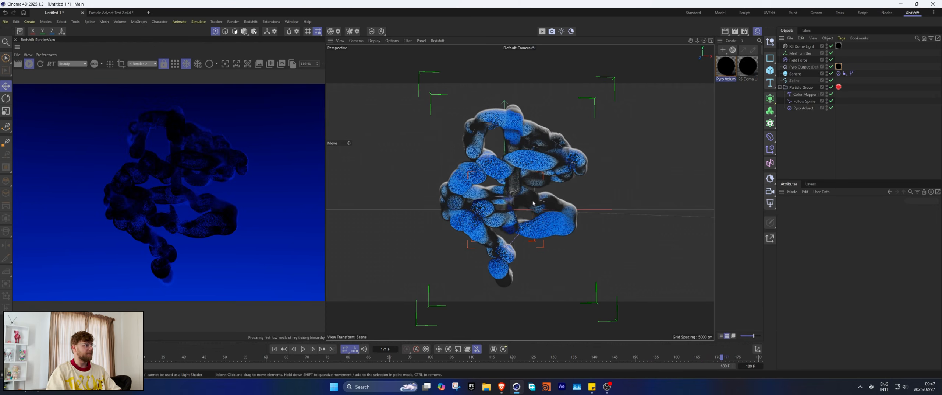
# Step: Add an RS Area Light, move it along X to one side of the simulation, and rotate it towards the particles
pyautogui.click(230, 21)
pyautogui.moveTo(273, 43)
pyautogui.click(321, 69)
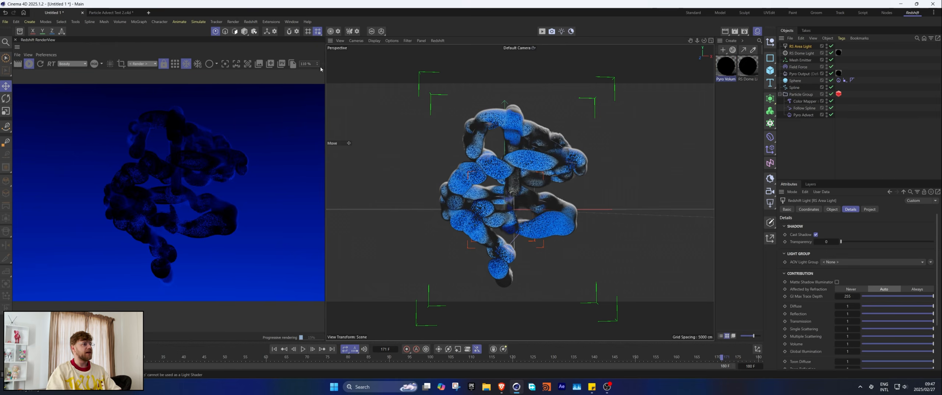
pyautogui.moveTo(516, 209); pyautogui.dragTo(606, 211)
pyautogui.press('r')
pyautogui.press('e')
# Step: Reposition and rotate the area light in the top view as a rim light, and shift it further sideways in perspective
pyautogui.middleClick(606, 212)
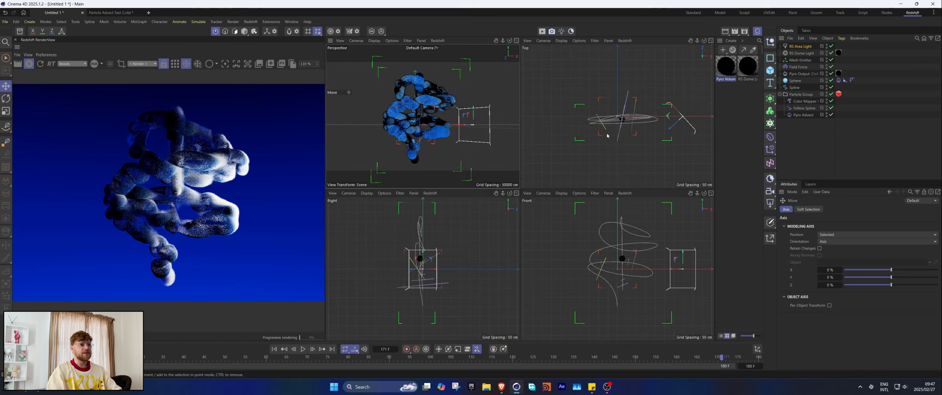
pyautogui.middleClick(646, 158)
pyautogui.moveTo(620, 191); pyautogui.dragTo(642, 100)
pyautogui.press('r')
pyautogui.press('e')
pyautogui.middleClick(601, 147)
pyautogui.press('F1')
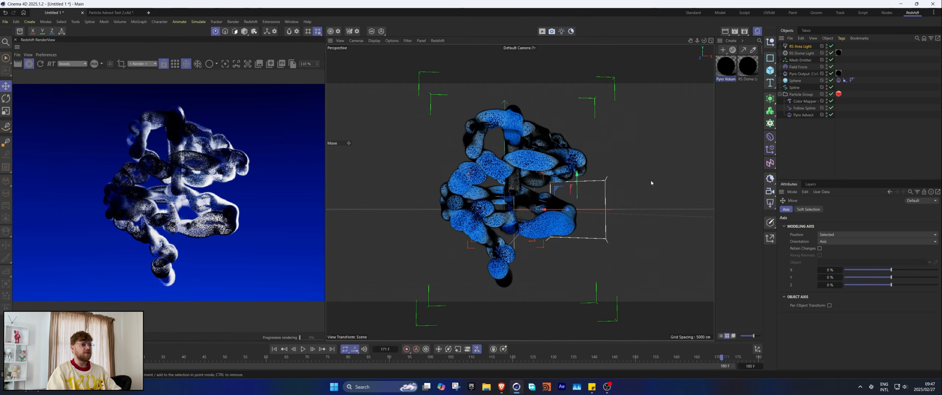
pyautogui.moveTo(572, 211); pyautogui.dragTo(596, 211)
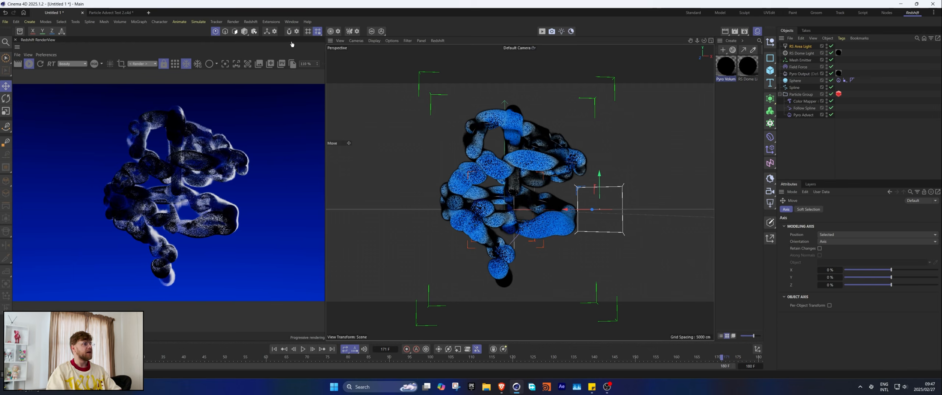
# Step: Stretch the area light's height to about 351 cm and reduce its intensity to about 35
pyautogui.click(245, 31)
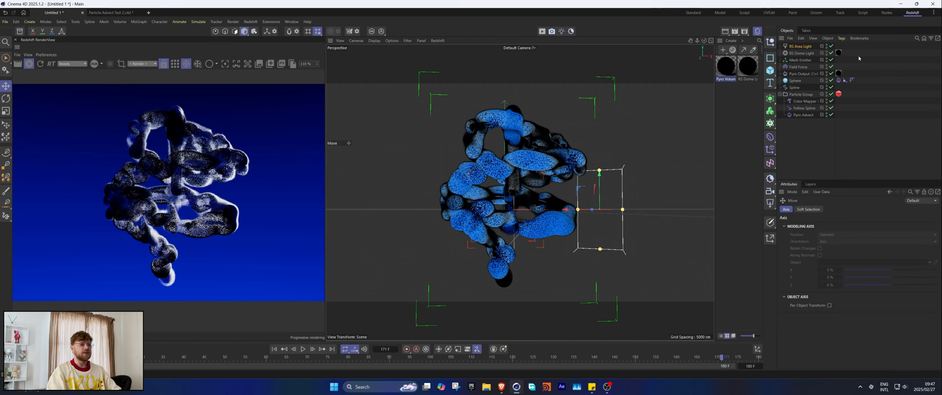
pyautogui.click(802, 46)
pyautogui.click(832, 209)
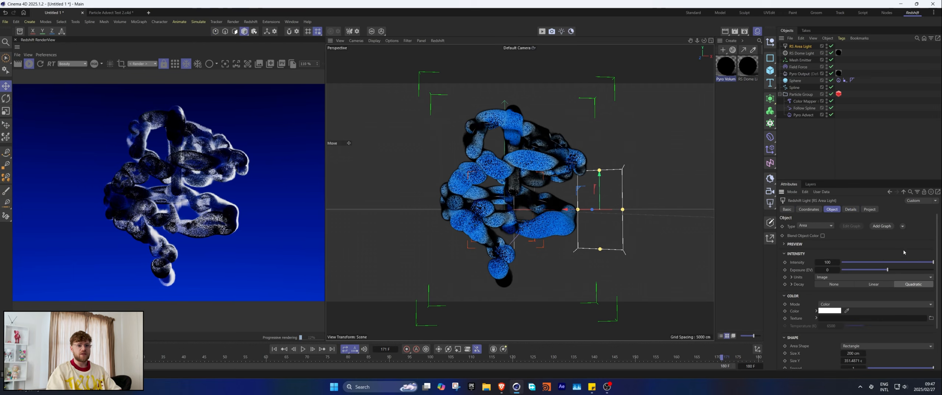
pyautogui.moveTo(878, 262); pyautogui.dragTo(860, 263)
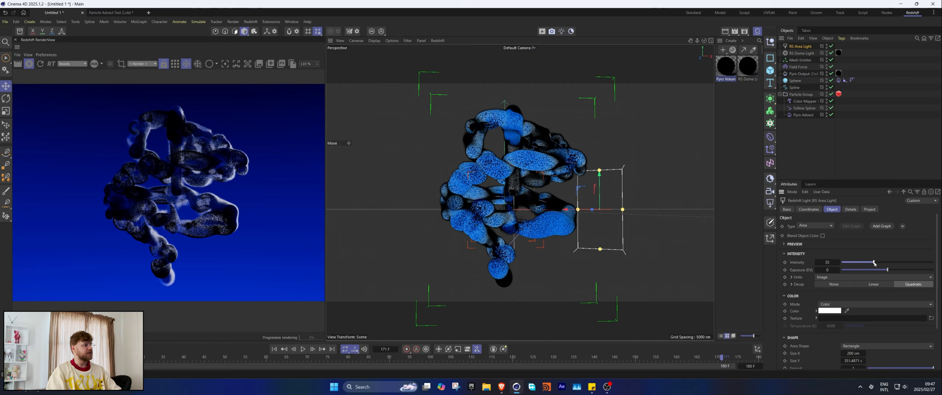
# Step: Add a second RS Area Light to the scene
pyautogui.click(248, 22)
pyautogui.moveTo(272, 42)
pyautogui.click(317, 71)
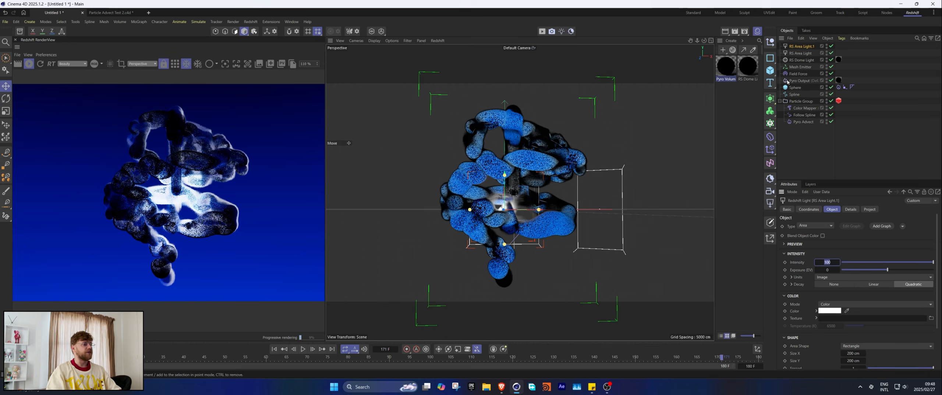
# Step: Look through the second area light and orbit and zoom out its view to aim it at the front of the simulation
pyautogui.click(362, 41)
pyautogui.moveTo(373, 69)
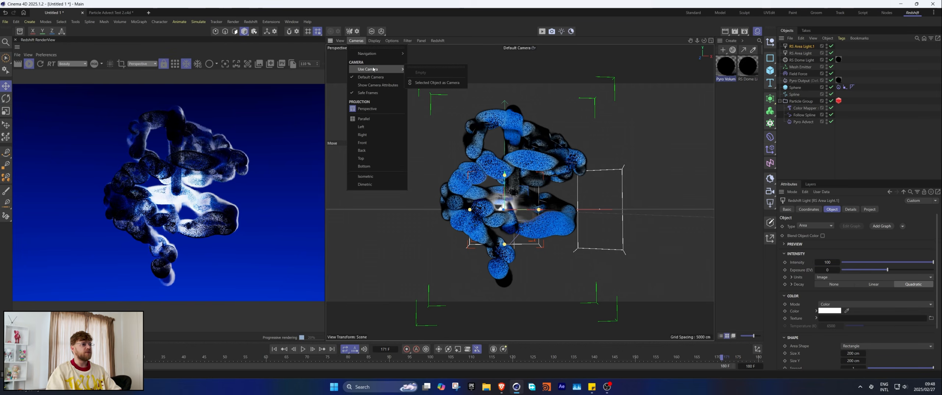
pyautogui.click(446, 84)
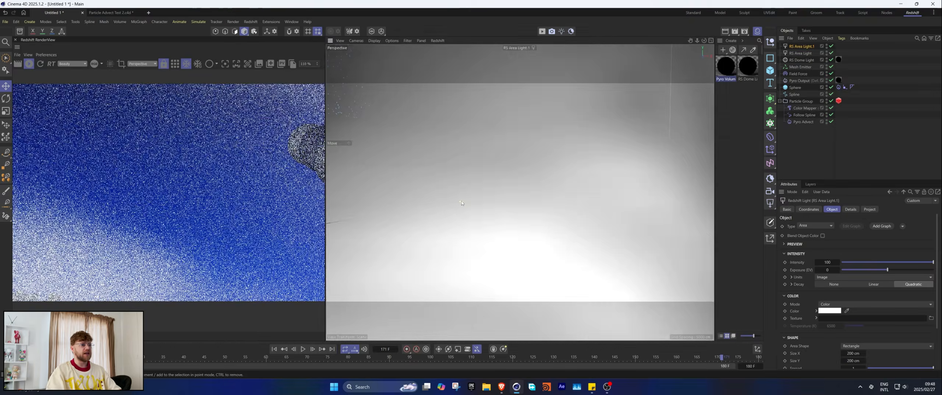
pyautogui.scroll(-15, 462, 202)
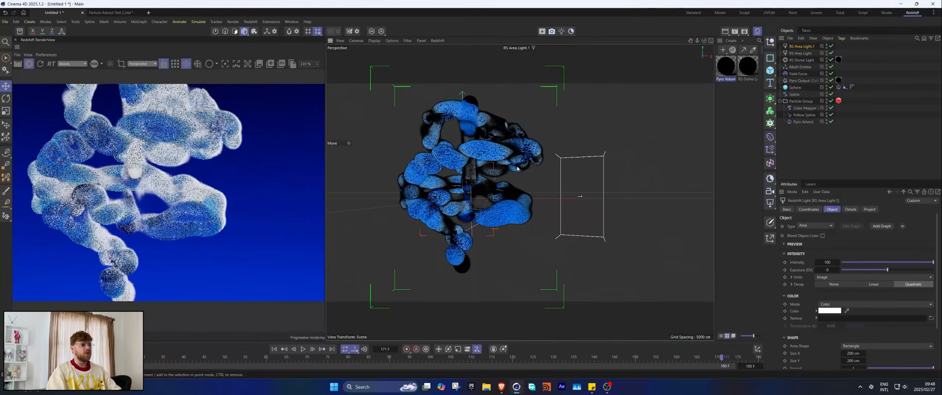
pyautogui.keyDown('alt'); pyautogui.moveTo(517, 168); pyautogui.dragTo(403, 178); pyautogui.keyUp('alt')
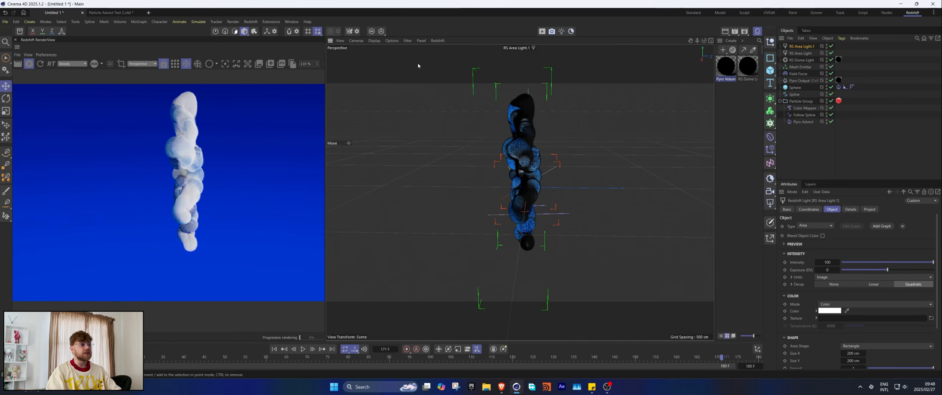
pyautogui.keyDown('alt'); pyautogui.moveTo(546, 160); pyautogui.dragTo(597, 192); pyautogui.keyUp('alt')
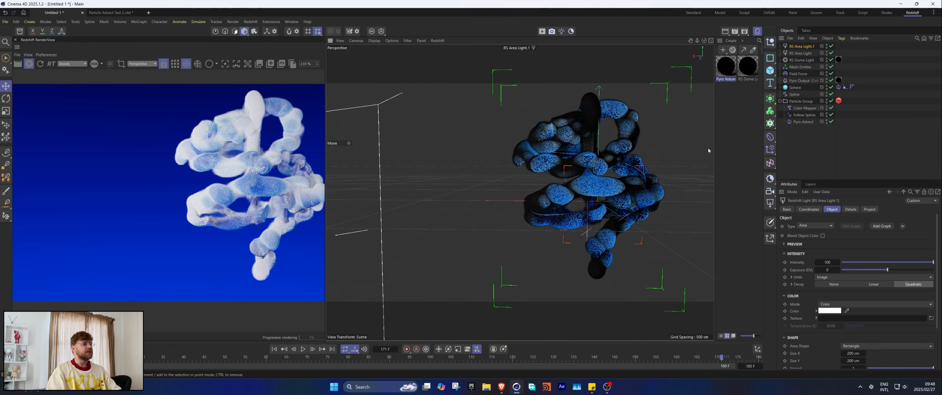
pyautogui.keyDown('alt'); pyautogui.moveTo(708, 150); pyautogui.dragTo(455, 164); pyautogui.keyUp('alt')
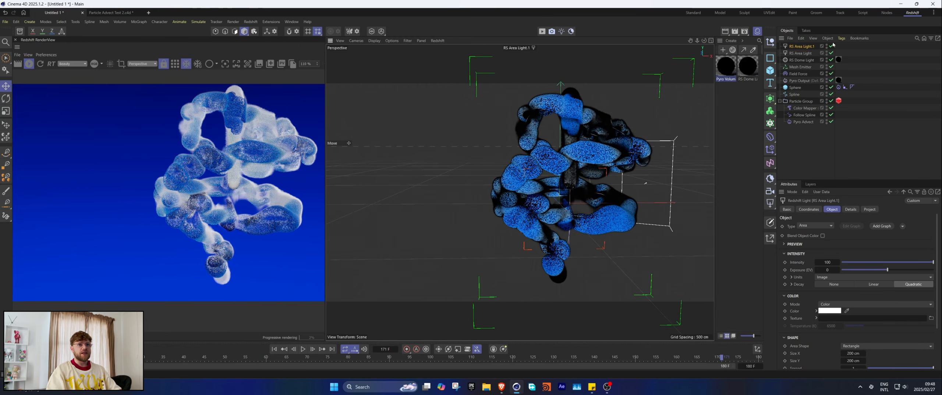
pyautogui.keyDown('alt'); pyautogui.moveTo(602, 148); pyautogui.dragTo(552, 105); pyautogui.keyUp('alt')
# Step: Add an RS Camera, look through it and frame the whole simulation
pyautogui.click(552, 31)
pyautogui.click(596, 37)
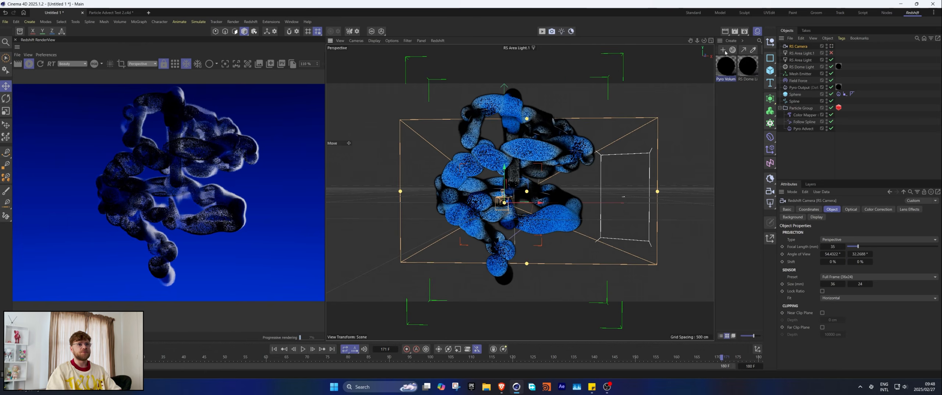
pyautogui.click(831, 46)
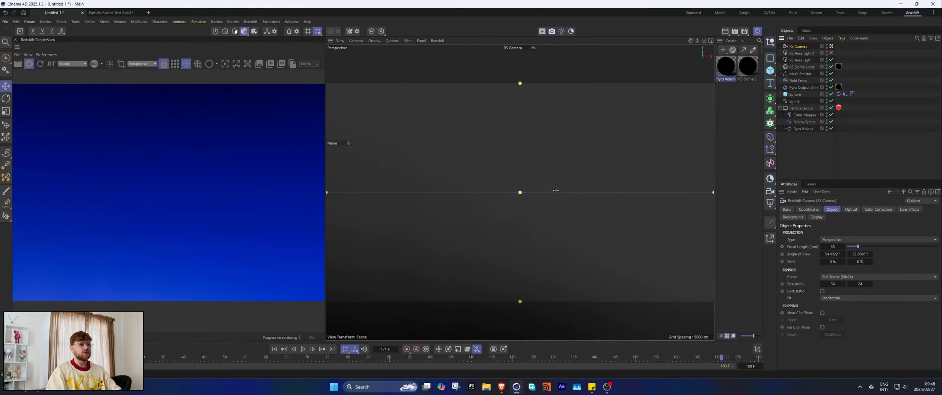
pyautogui.scroll(-15, 529, 181)
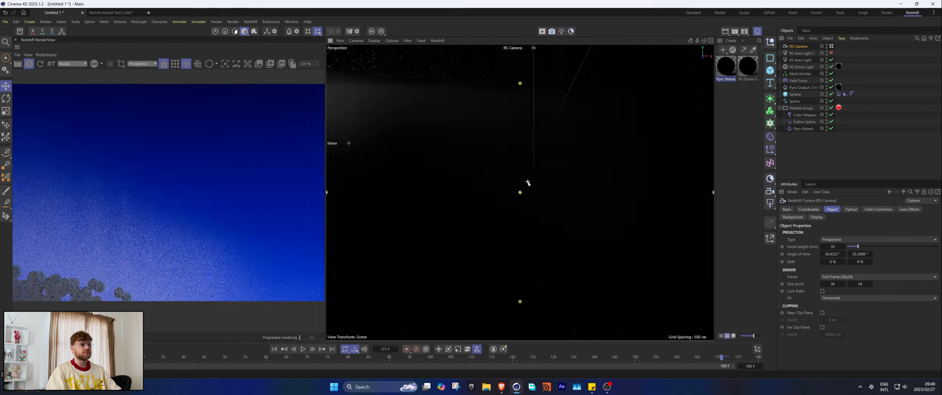
pyautogui.scroll(5, 529, 181)
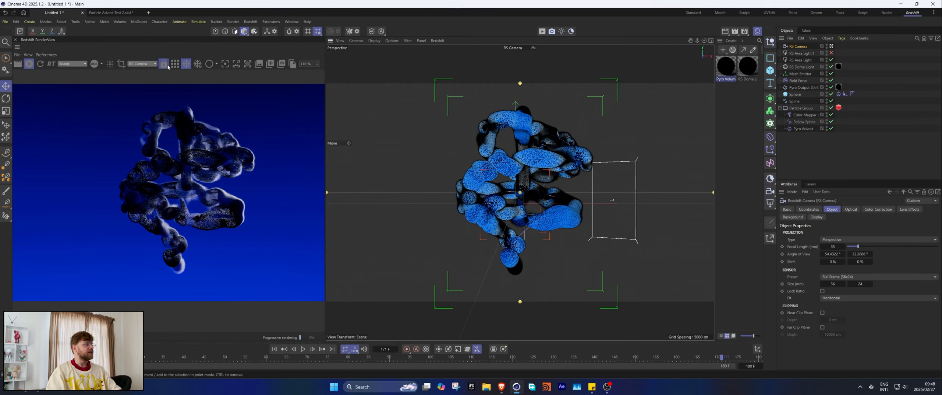
# Step: Enable the second area light and look through it again to re-aim it at the particles from a different angle
pyautogui.click(832, 52)
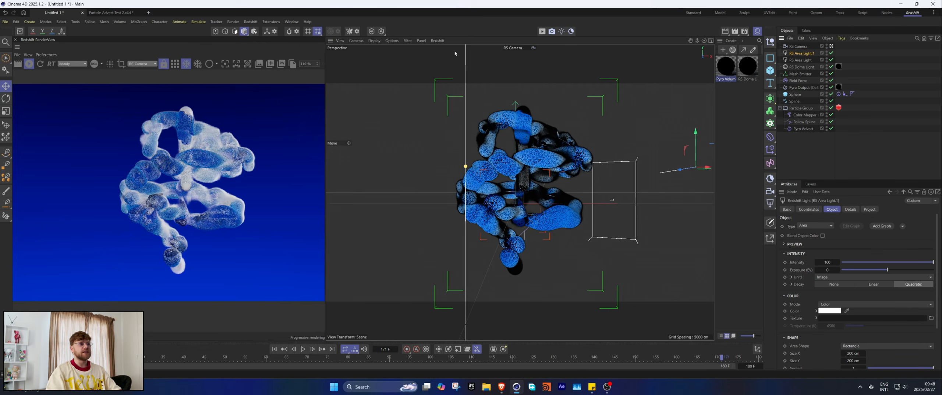
pyautogui.click(356, 41)
pyautogui.moveTo(390, 67)
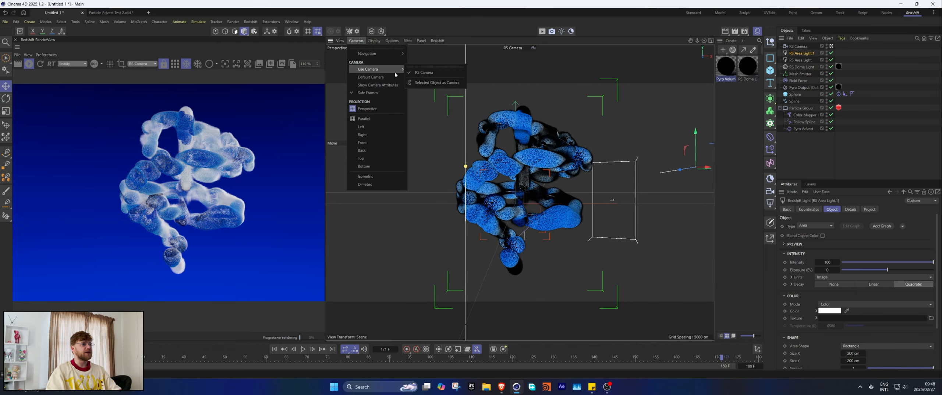
pyautogui.click(436, 82)
pyautogui.keyDown('alt'); pyautogui.moveTo(486, 200); pyautogui.dragTo(527, 190); pyautogui.keyUp('alt')
pyautogui.scroll(3, 516, 184)
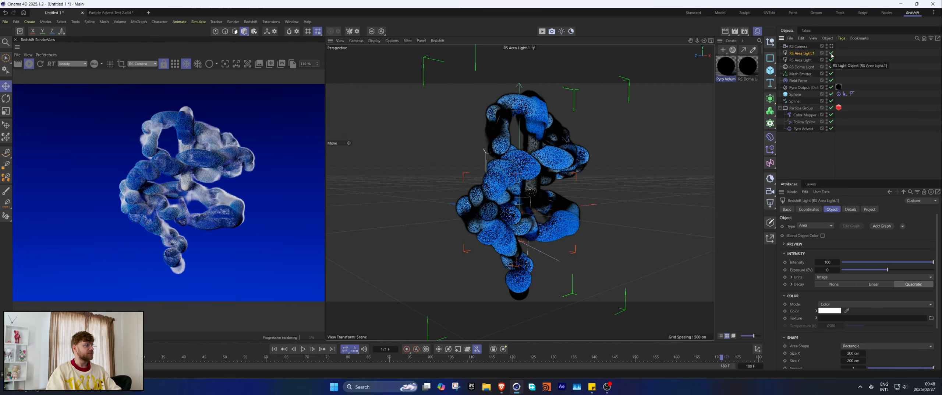
pyautogui.keyDown('alt'); pyautogui.moveTo(530, 168); pyautogui.dragTo(553, 180); pyautogui.keyUp('alt')
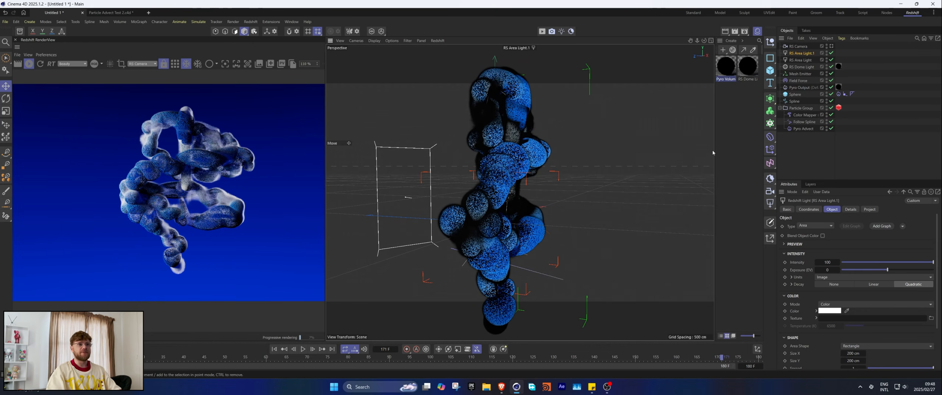
# Step: Return to the RS Camera view, set its focal length to 80 mm and reframe the simulation
pyautogui.click(832, 46)
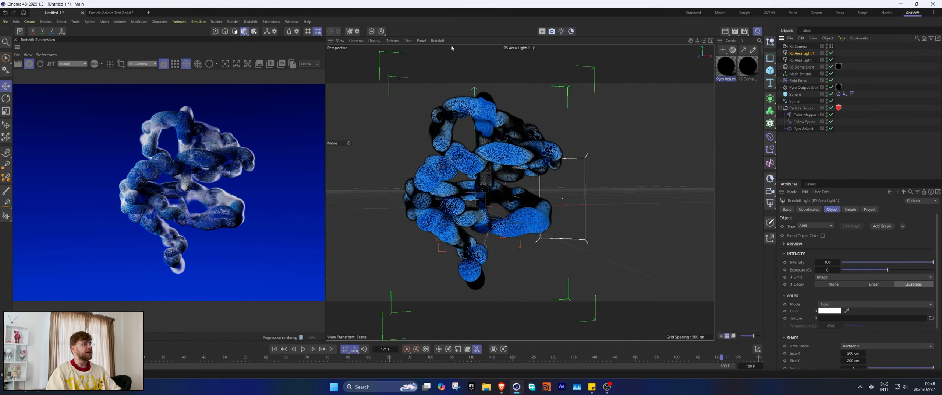
pyautogui.click(796, 47)
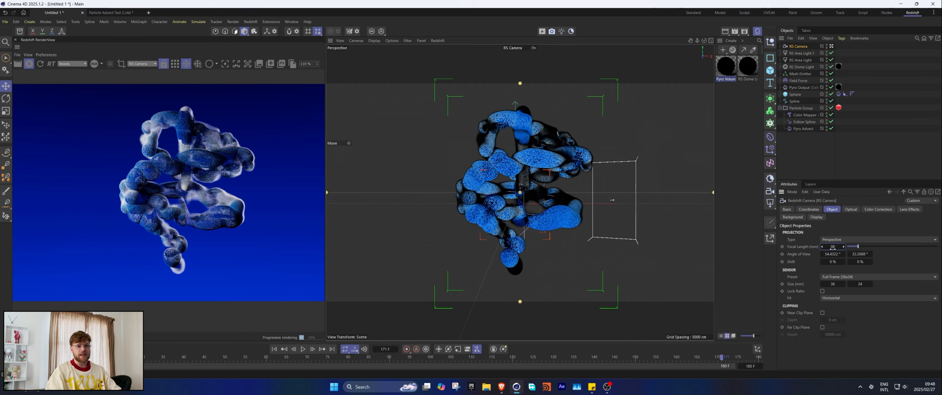
pyautogui.moveTo(838, 245); pyautogui.dragTo(810, 239)
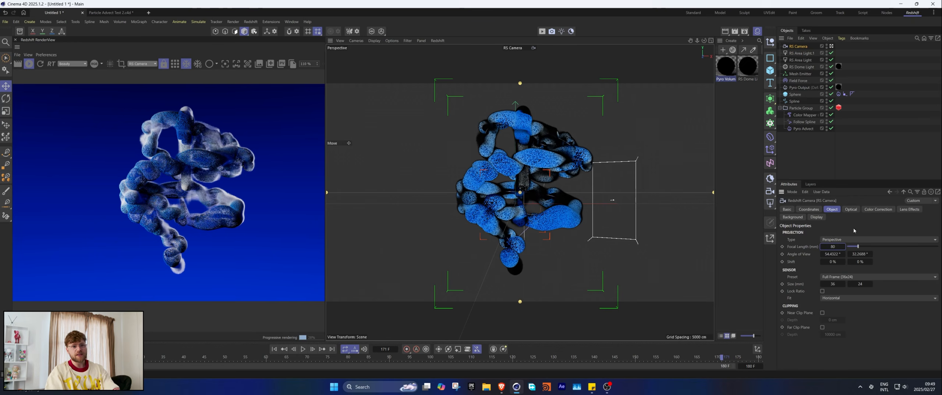
pyautogui.press('Return')
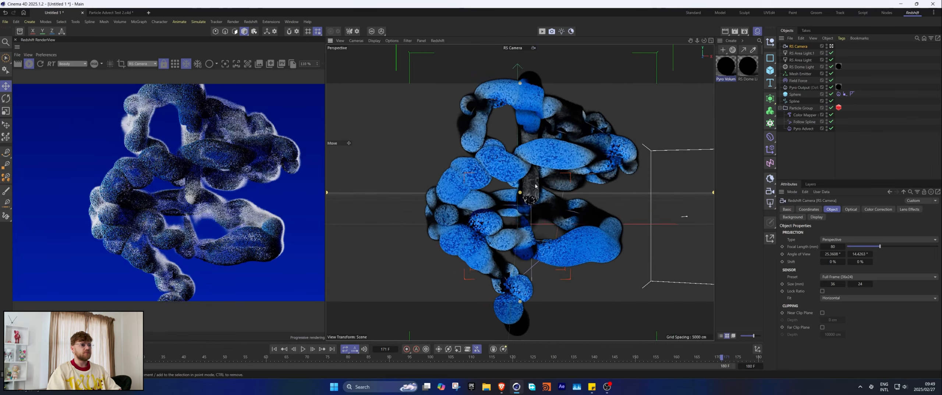
pyautogui.keyDown('alt'); pyautogui.moveTo(536, 186); pyautogui.dragTo(527, 184, button='right'); pyautogui.keyUp('alt')
pyautogui.keyDown('alt'); pyautogui.moveTo(526, 184); pyautogui.dragTo(514, 180, button='middle'); pyautogui.keyUp('alt')
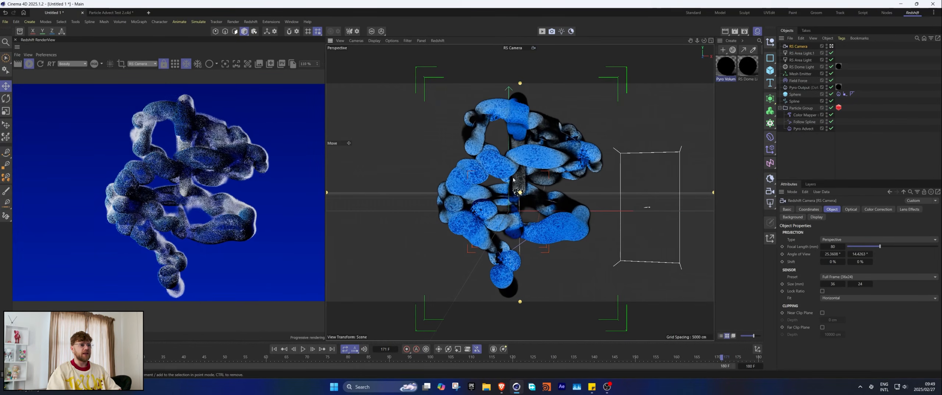
# Step: Reset the camera's X and Y positions to 0, and adjust them to X 14 cm and Y 48 cm to centre the simulation
pyautogui.click(809, 208)
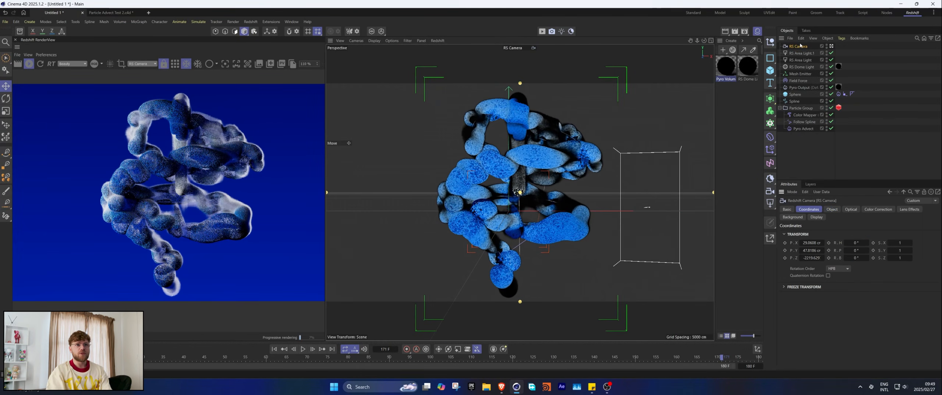
pyautogui.write('0')
pyautogui.doubleClick(812, 258)
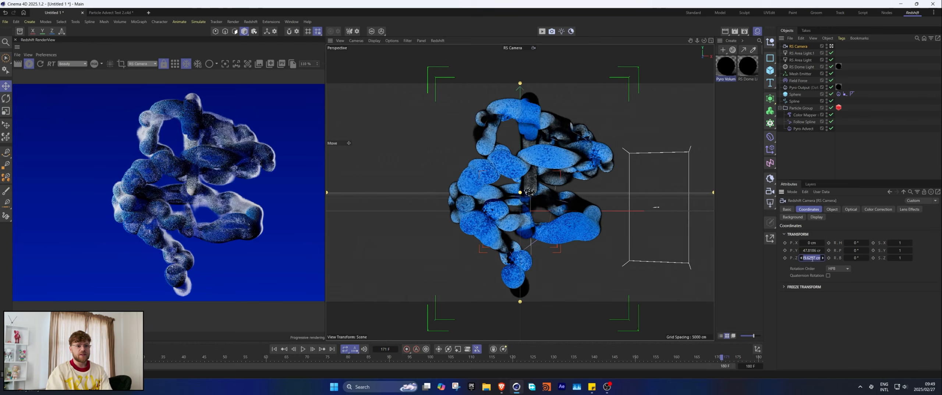
pyautogui.press('Return')
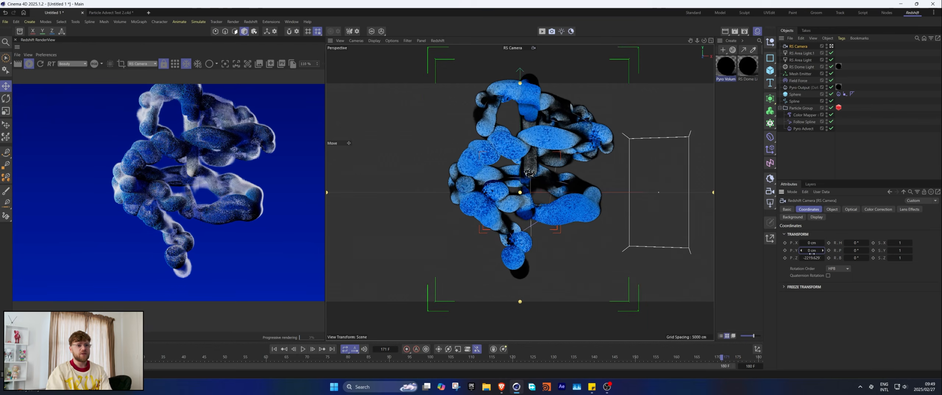
pyautogui.moveTo(812, 254); pyautogui.dragTo(810, 240)
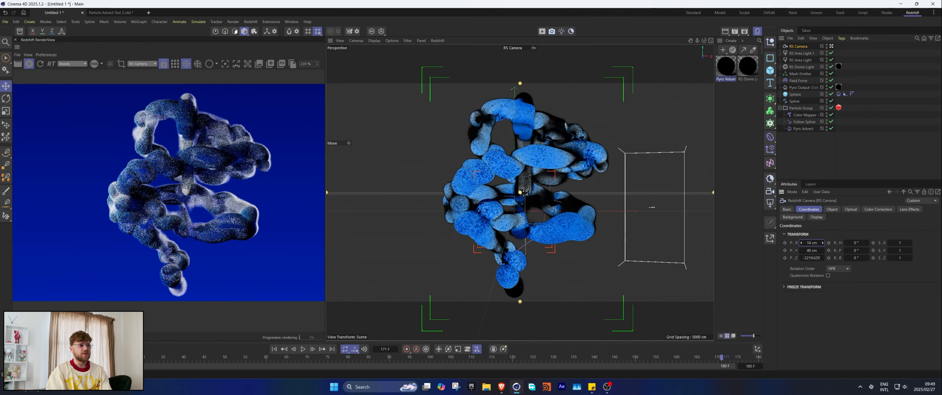
# Step: Set the render output to the 2048 x 2048 pixel square preset and move the camera closer along Z to fill the frame
pyautogui.click(749, 32)
pyautogui.click(796, 55)
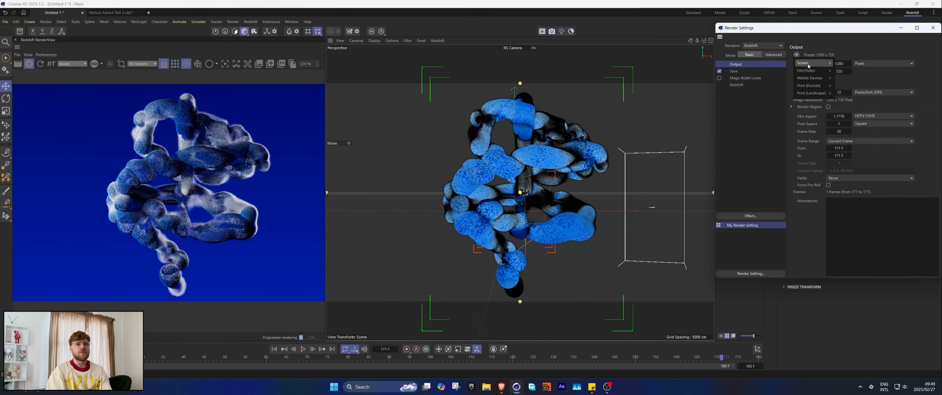
pyautogui.moveTo(817, 64)
pyautogui.click(853, 158)
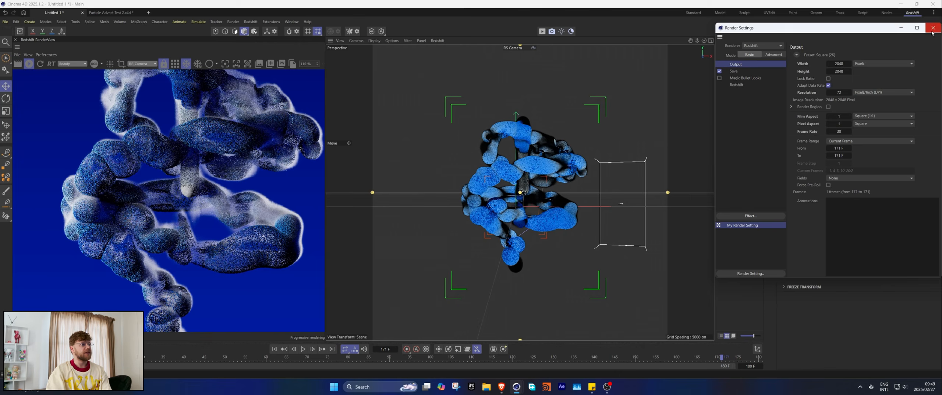
pyautogui.click(933, 28)
pyautogui.moveTo(805, 257); pyautogui.dragTo(231, 261)
pyautogui.scroll(-5, 231, 261)
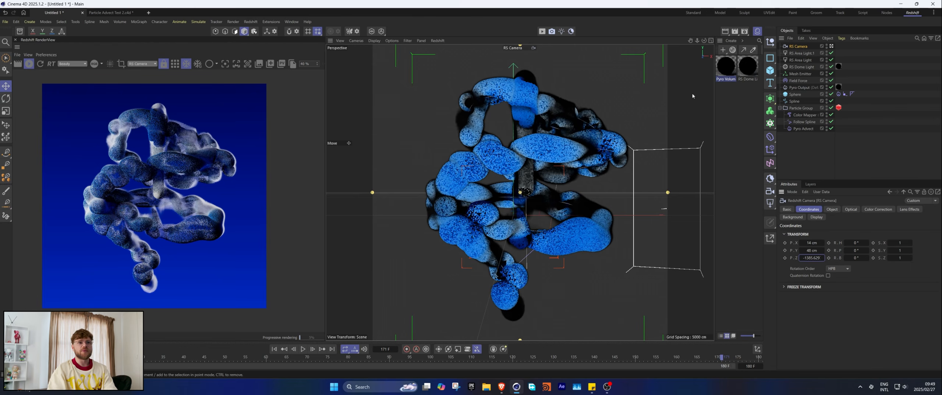
# Step: Set the Mesh Emitter's rate to 1000000 and rerun the simulation from the first frame
pyautogui.click(806, 74)
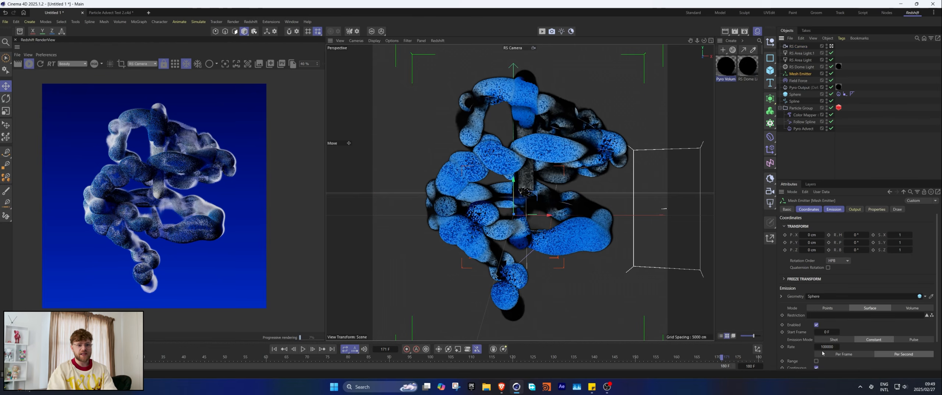
pyautogui.press('Return')
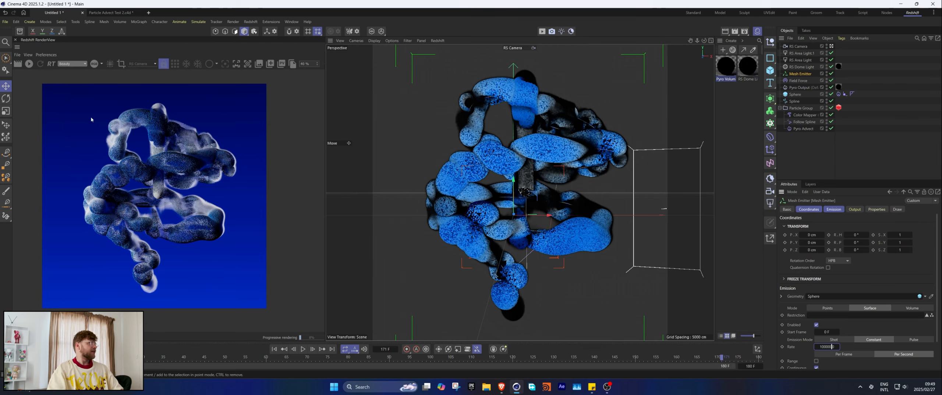
pyautogui.click(274, 349)
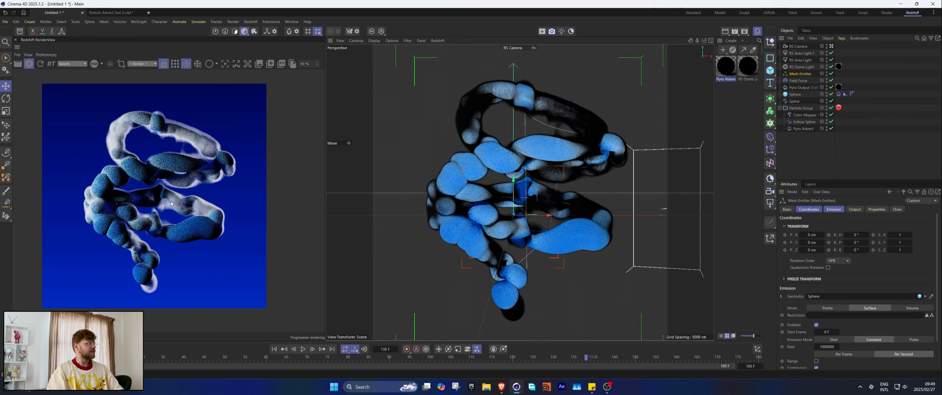
# Step: Examine the denser particles and pyro volume up close in the render, and from other angles through the default camera
pyautogui.scroll(2, 153, 242)
pyautogui.scroll(5, 201, 240)
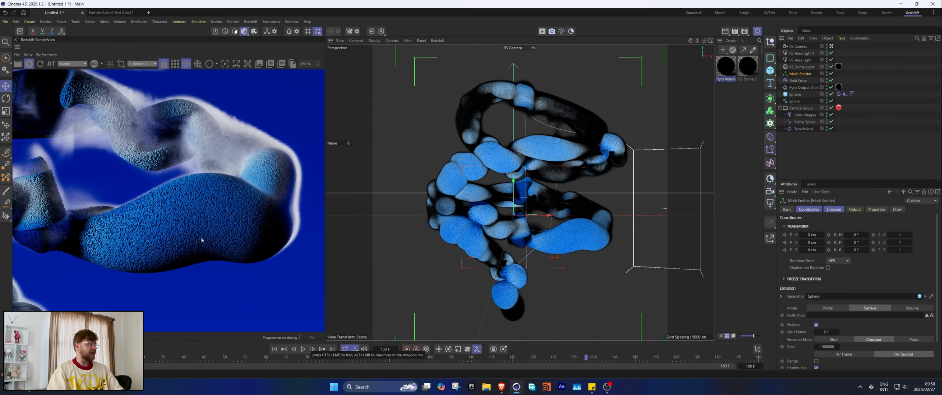
pyautogui.scroll(-4, 201, 240)
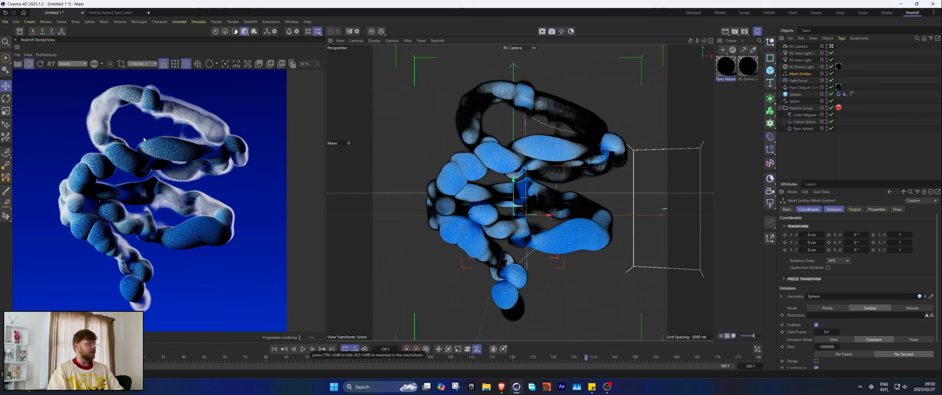
pyautogui.click(831, 46)
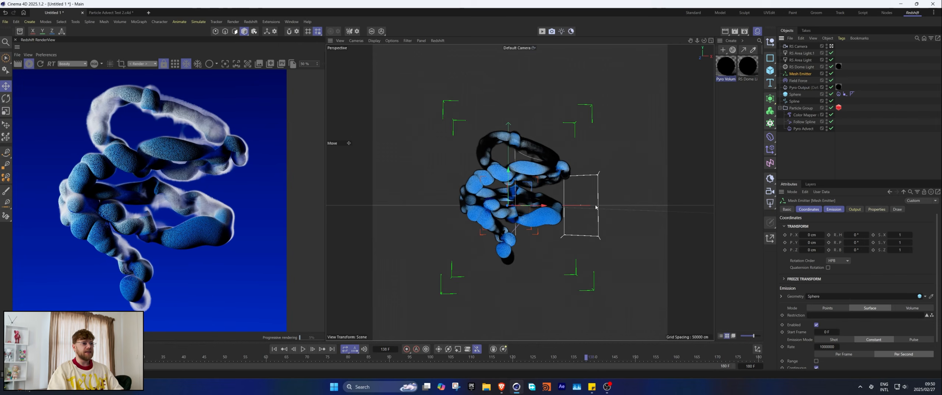
pyautogui.scroll(5, 584, 184)
pyautogui.scroll(3, 596, 175)
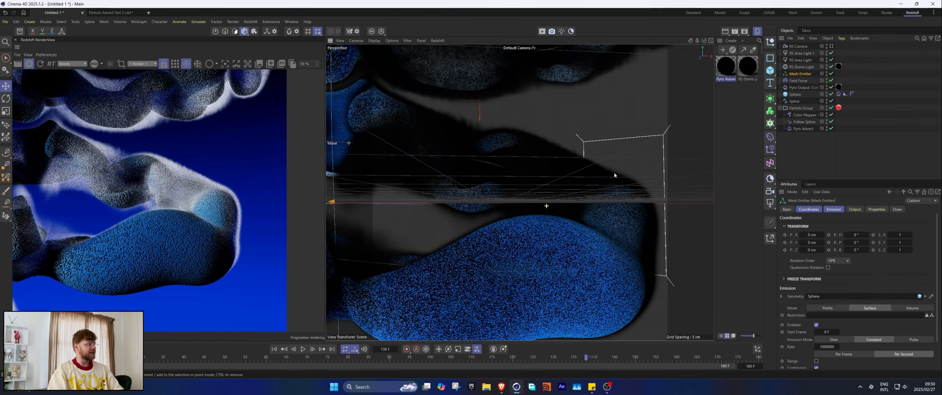
pyautogui.scroll(-2, 112, 166)
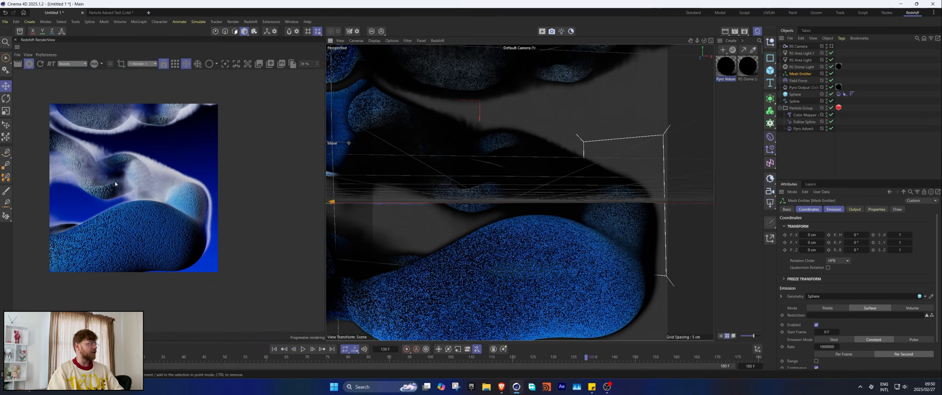
pyautogui.scroll(-10, 532, 169)
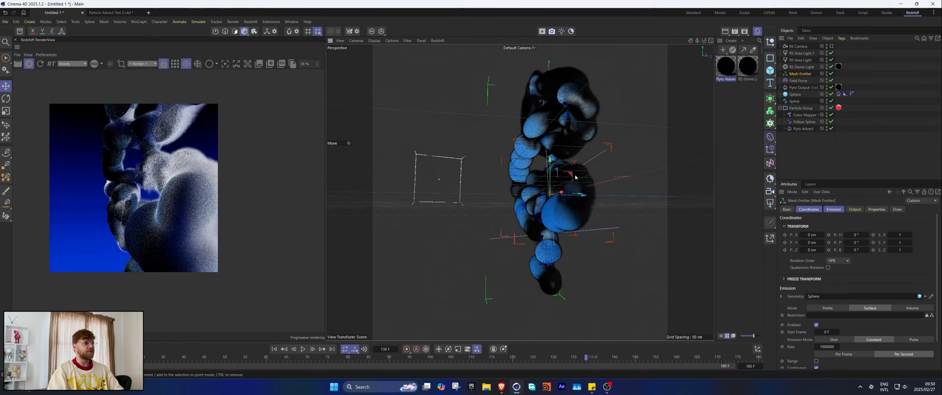
# Step: Inspect the particles and pyro volume close up from a different angle, and restore the RS Camera view
pyautogui.keyDown('alt'); pyautogui.moveTo(532, 168); pyautogui.dragTo(460, 187); pyautogui.keyUp('alt')
pyautogui.scroll(5, 590, 195)
pyautogui.scroll(-3, 588, 218)
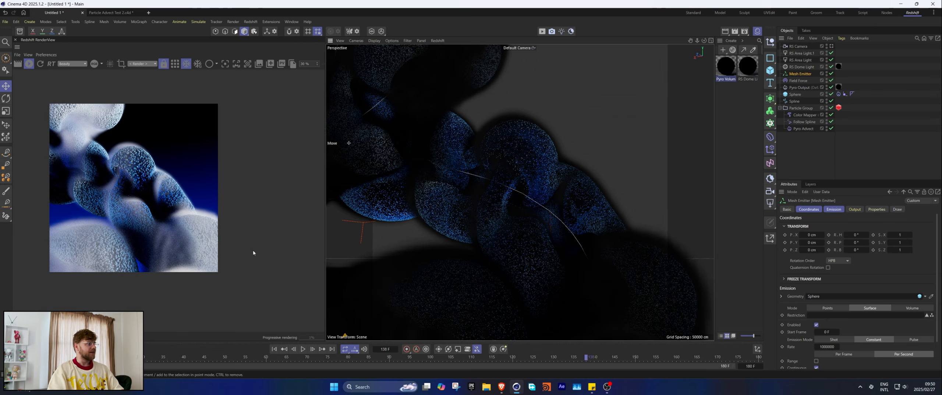
pyautogui.click(831, 46)
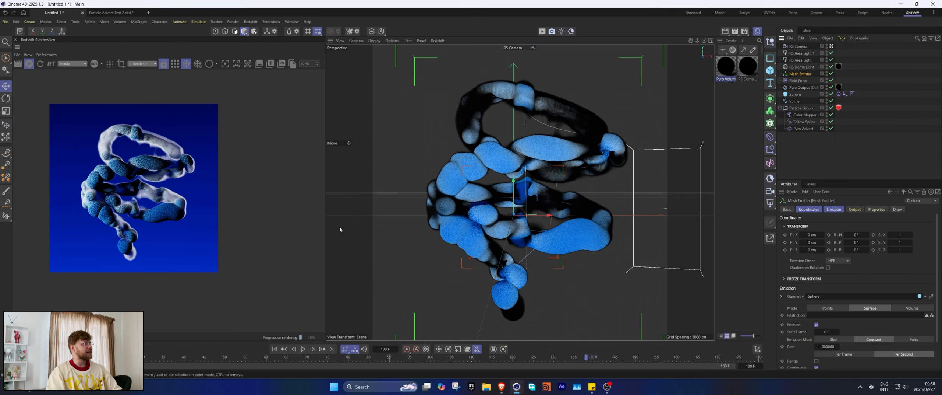
pyautogui.scroll(1, 127, 191)
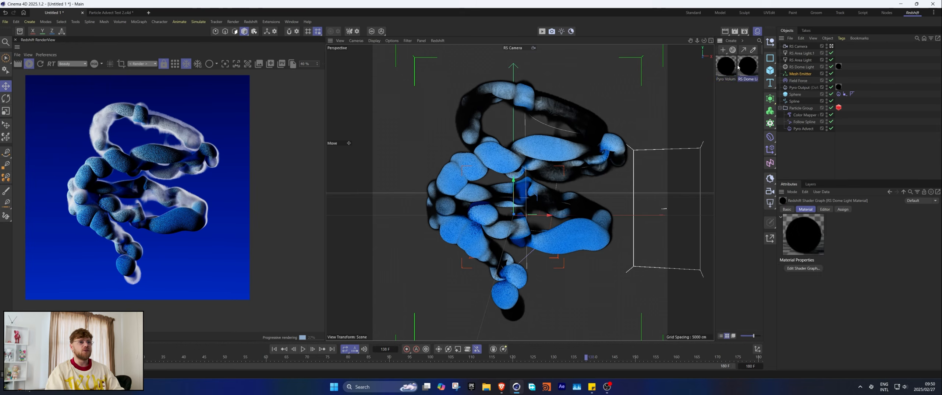
# Step: Try cyan and red as the end knot colour of the Pyro Volume material's scatter gradient
pyautogui.doubleClick(726, 66)
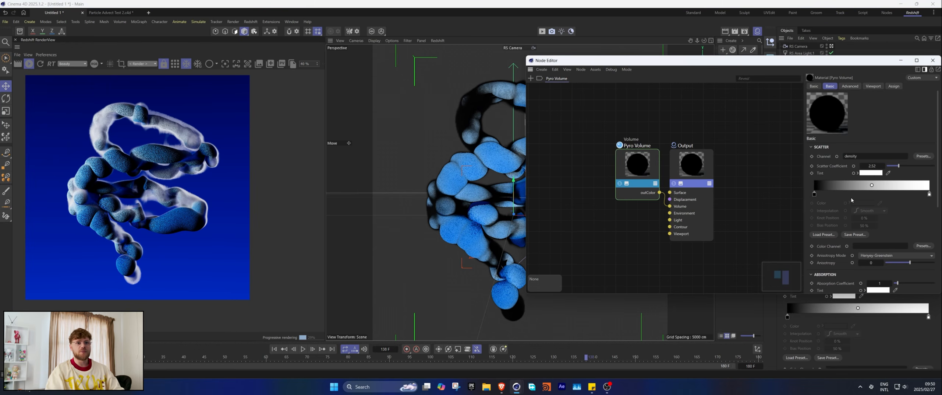
pyautogui.doubleClick(929, 193)
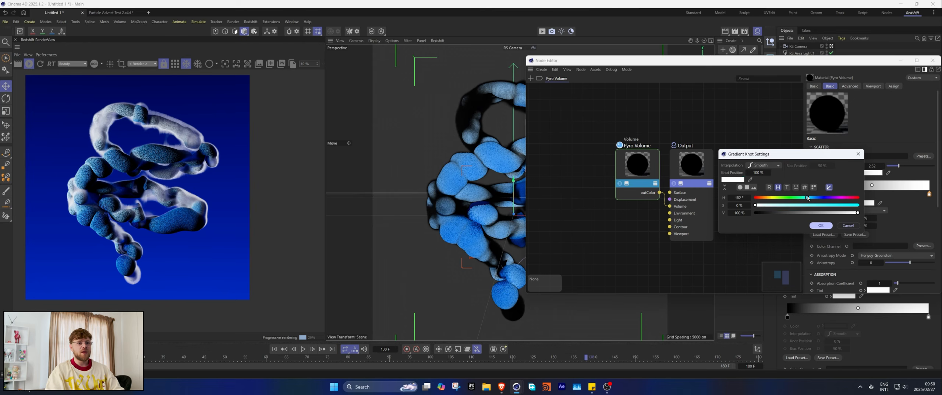
pyautogui.click(821, 225)
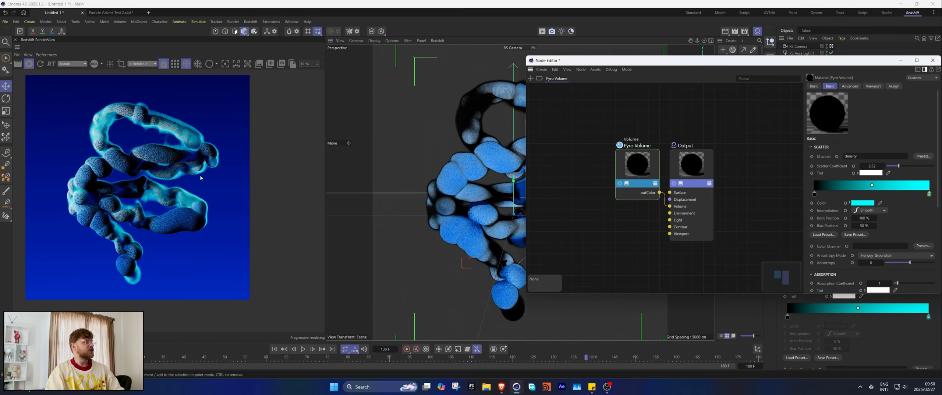
pyautogui.doubleClick(930, 194)
pyautogui.click(859, 203)
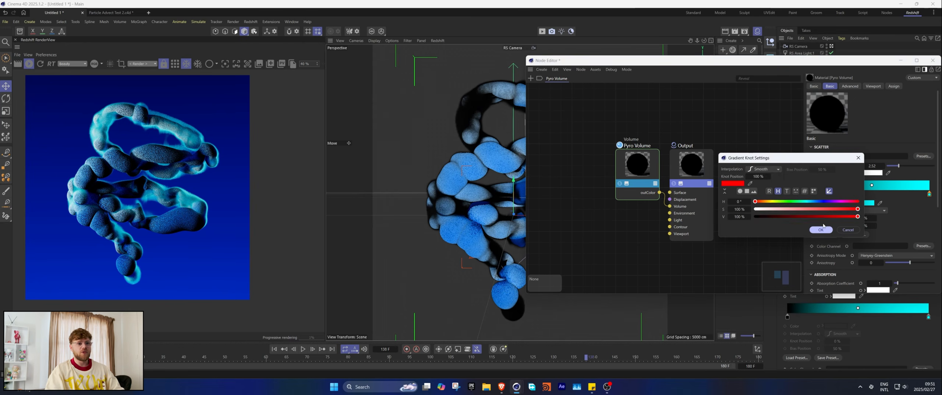
pyautogui.click(821, 229)
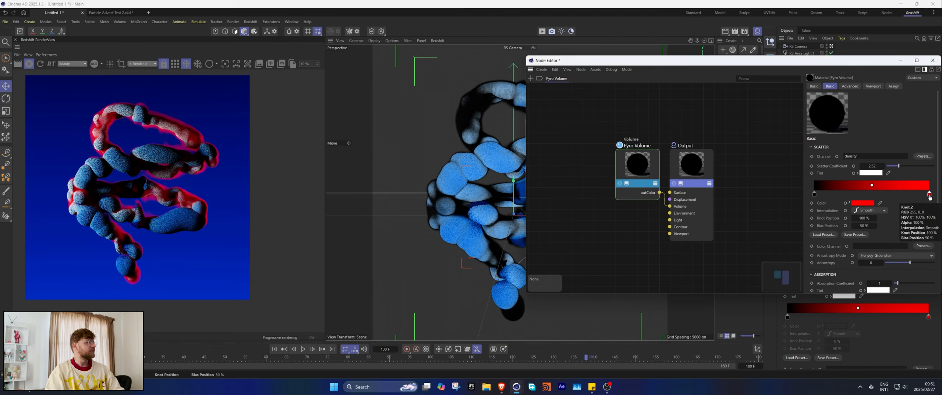
pyautogui.click(885, 211)
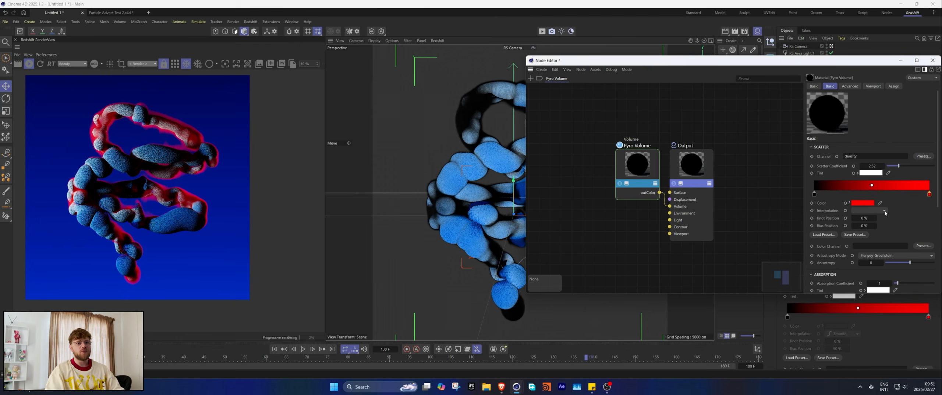
# Step: Set the end knot of the Pyro Volume material's scatter gradient to a yellowish orange and close the node editor
pyautogui.doubleClick(929, 194)
pyautogui.moveTo(755, 198); pyautogui.dragTo(763, 199)
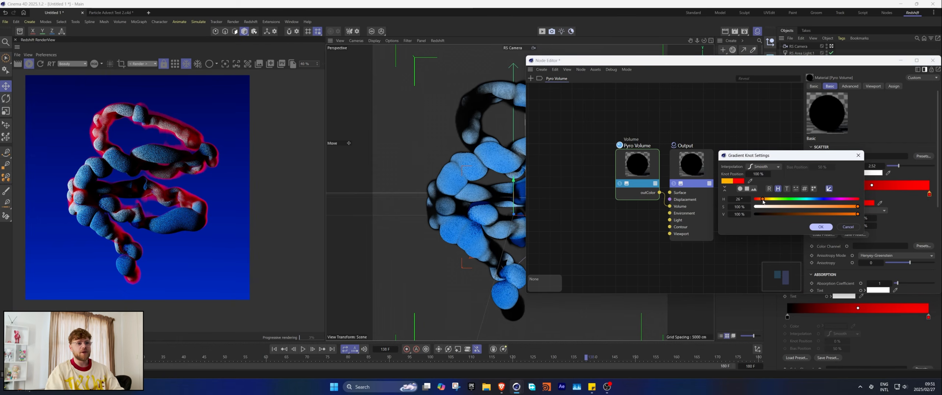
pyautogui.click(830, 228)
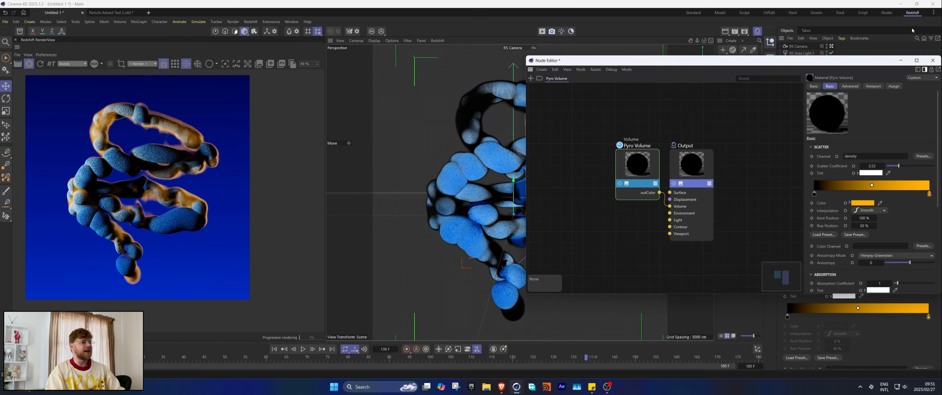
pyautogui.click(937, 62)
# Step: Load the Pinkstar gradient preset into the Color Mapper and play the simulation briefly to recolour the particles
pyautogui.click(806, 114)
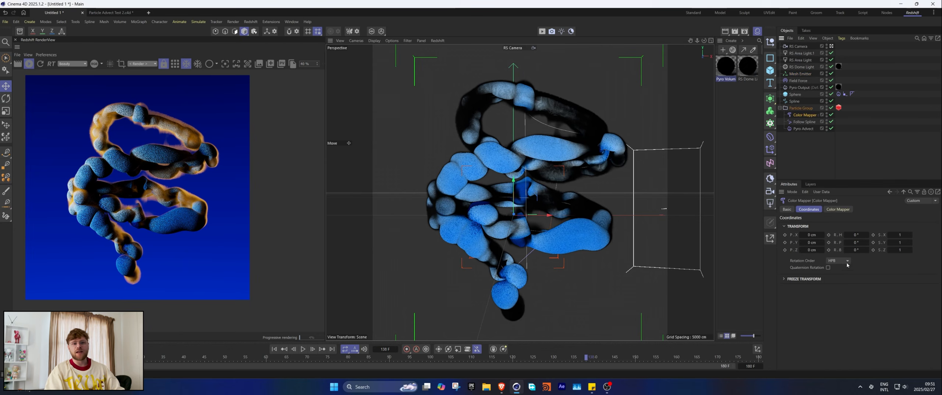
pyautogui.click(837, 208)
pyautogui.scroll(-5, 817, 330)
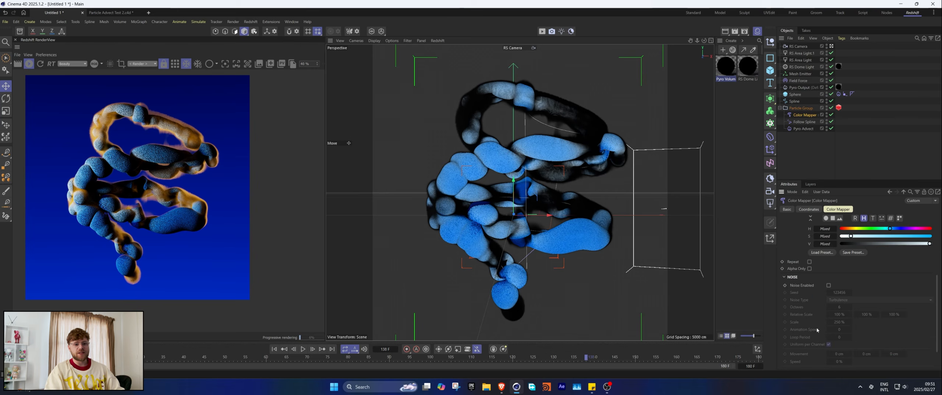
pyautogui.click(822, 253)
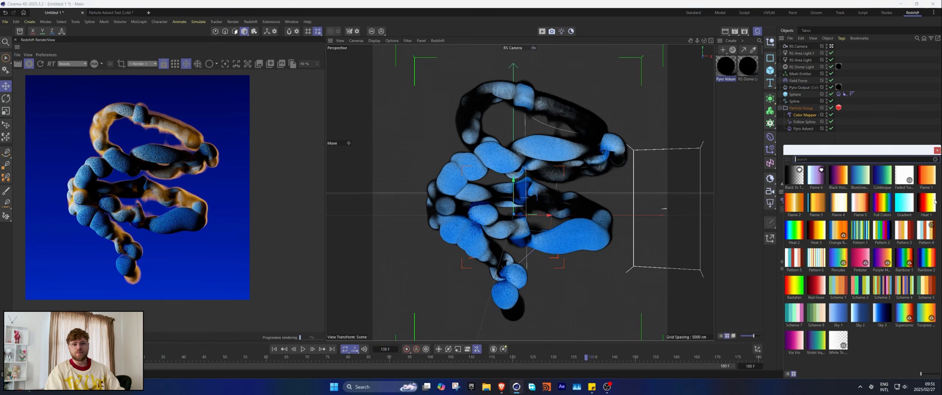
pyautogui.click(852, 262)
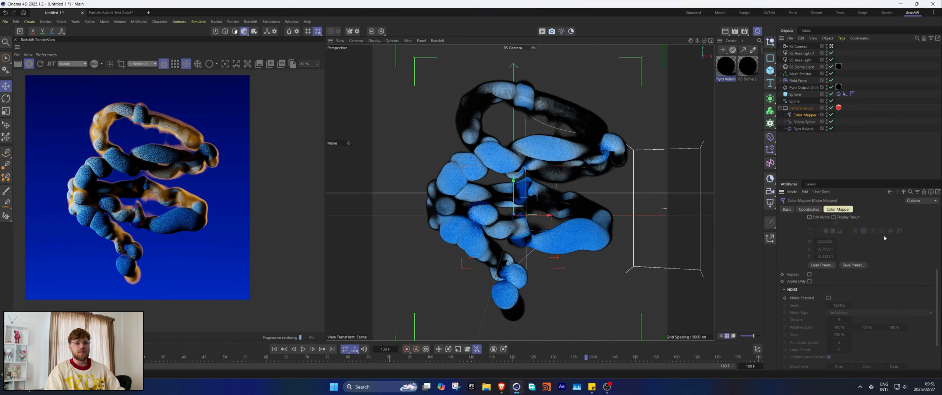
pyautogui.click(303, 349)
pyautogui.click(303, 349)
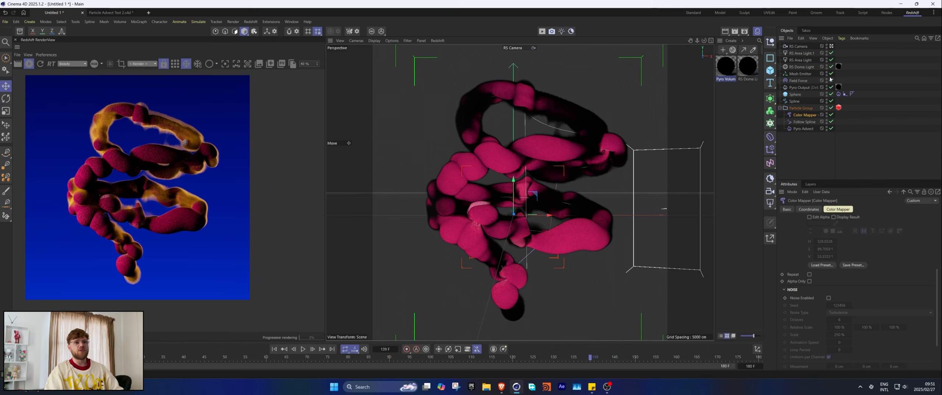
# Step: Disable the RS Dome Light and return the simulation to the first frame
pyautogui.click(831, 67)
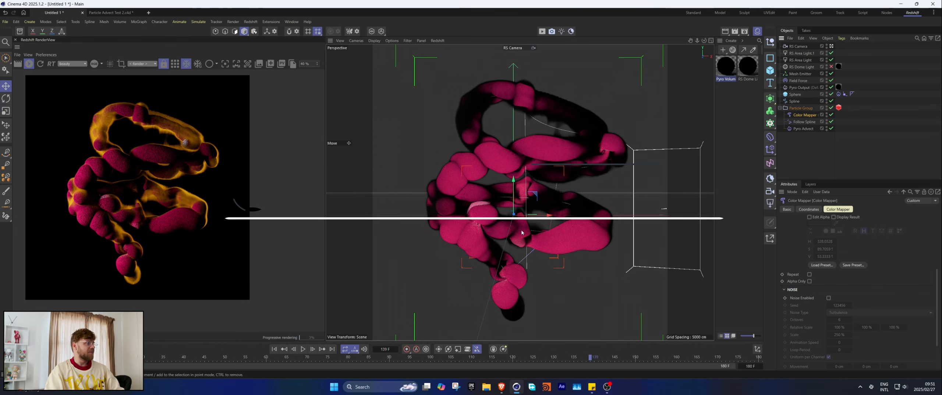
pyautogui.click(274, 349)
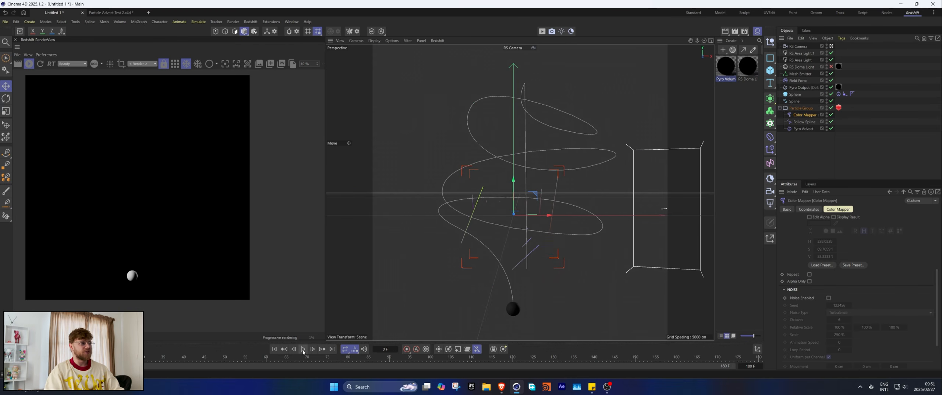